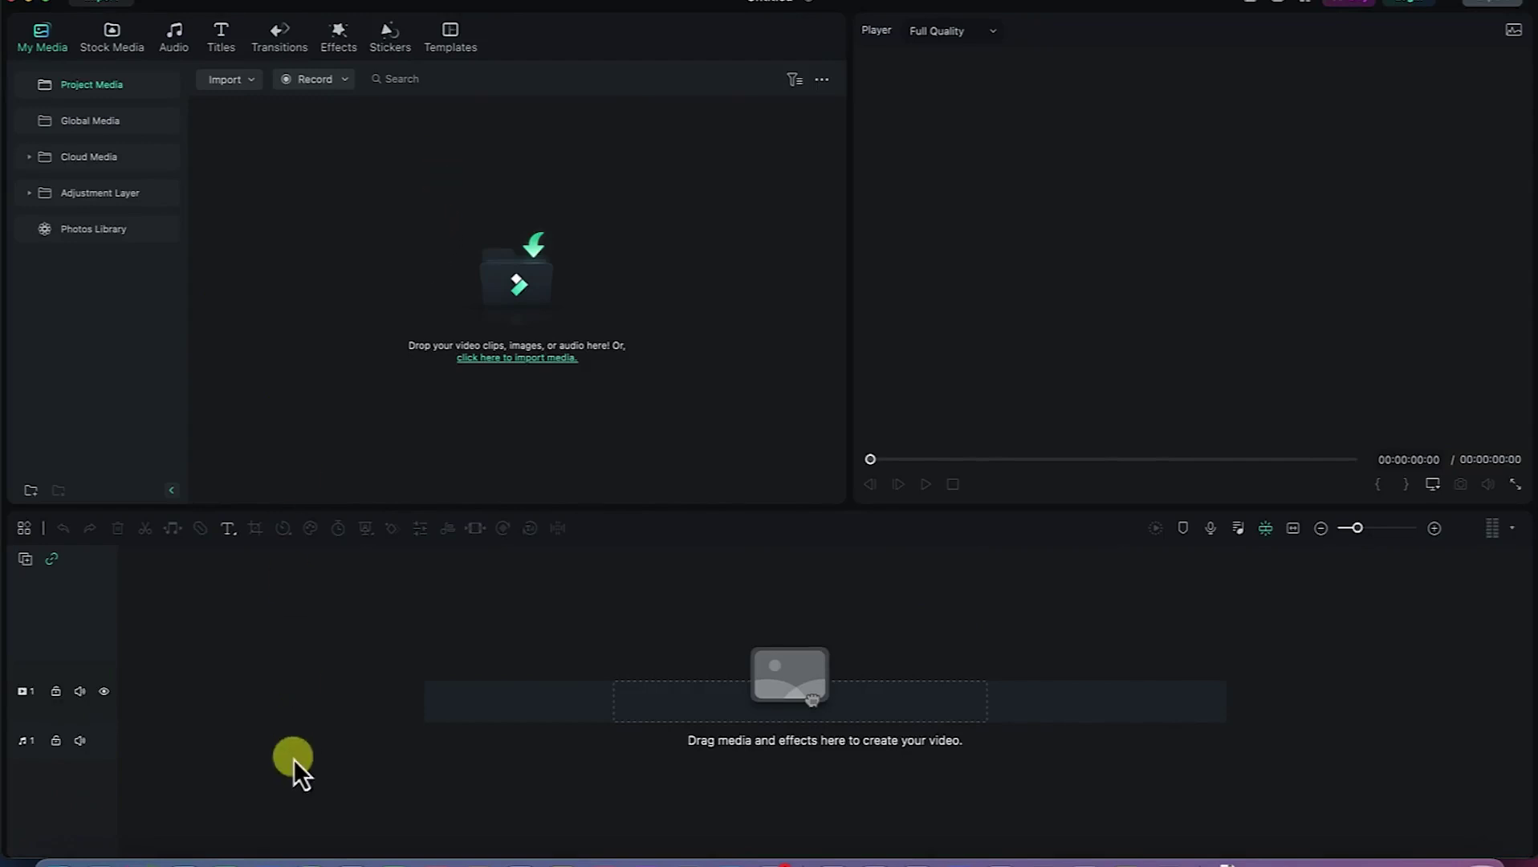
In Finder, look through the Filmora 12 folder inside YouTube, including its B Rolls images and videos and its Music folder
{"action": "left_click", "coordinate": [55, 862]}
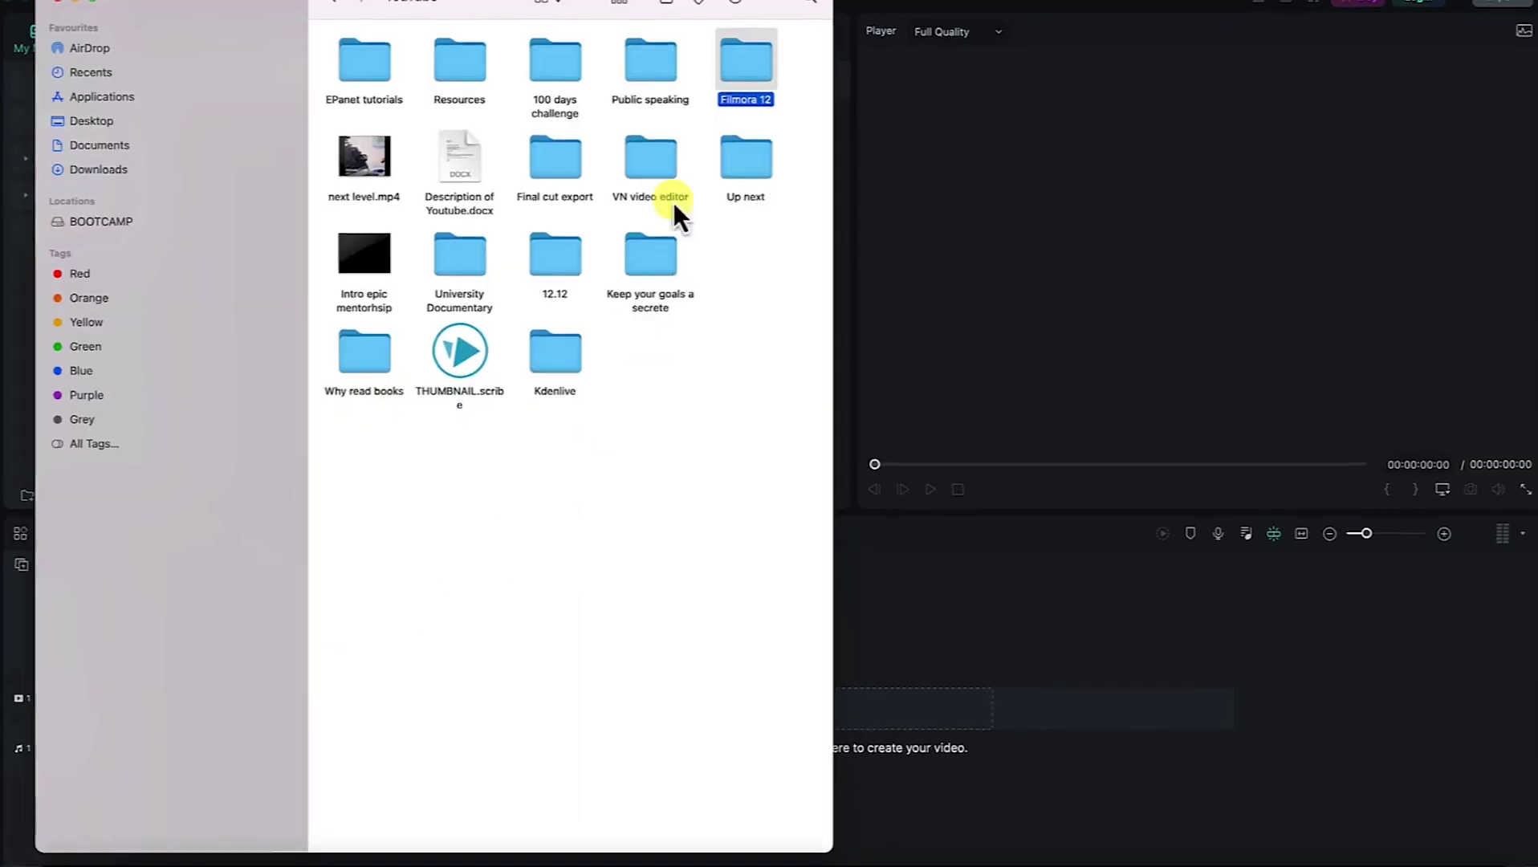
{"action": "left_click", "coordinate": [754, 79]}
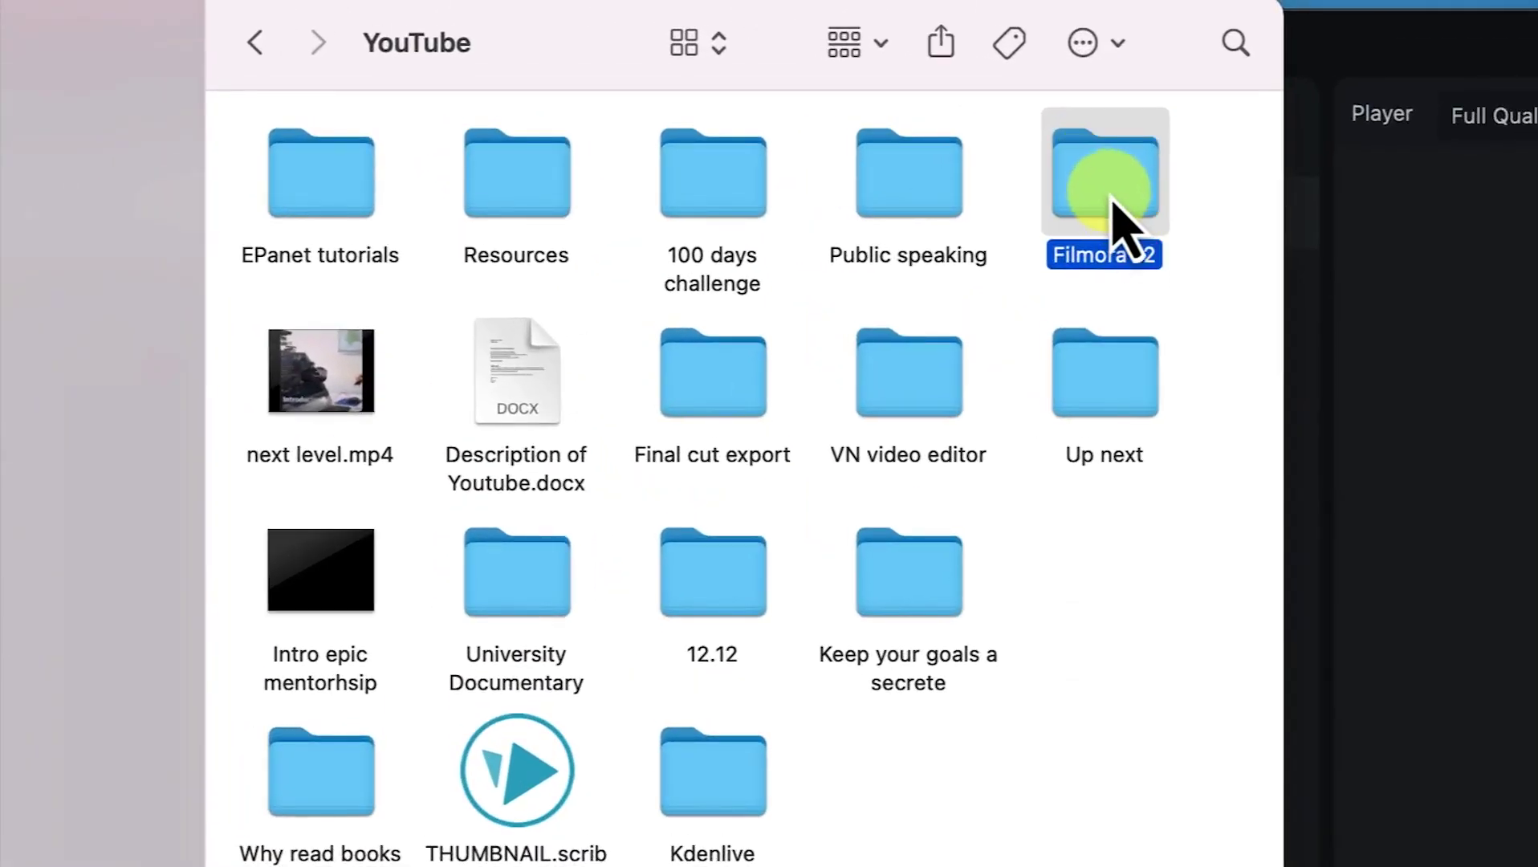
{"action": "double_click", "coordinate": [1120, 220]}
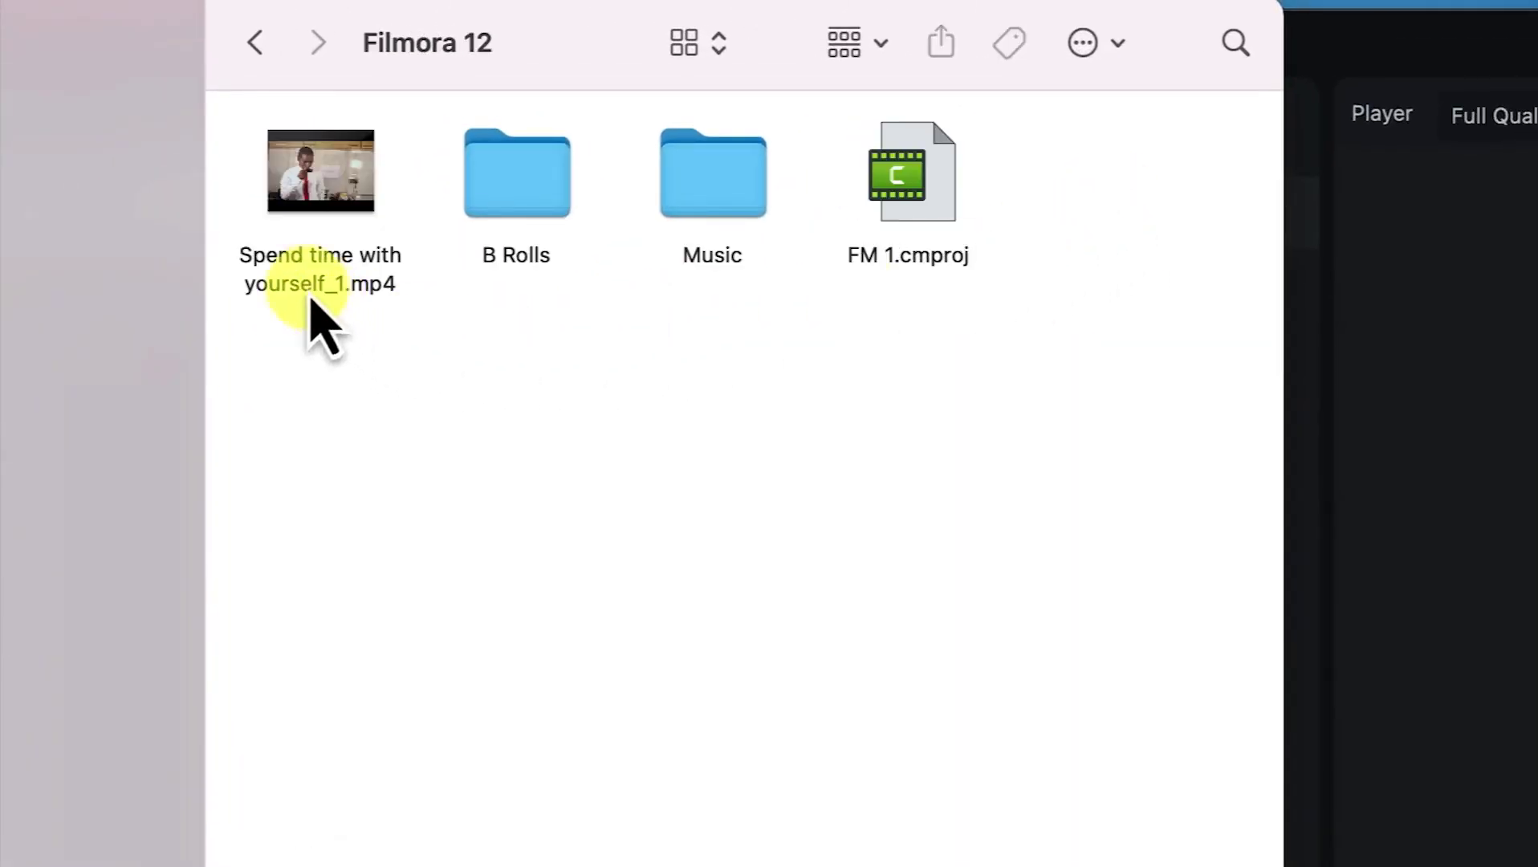
{"action": "mouse_move", "coordinate": [271, 186]}
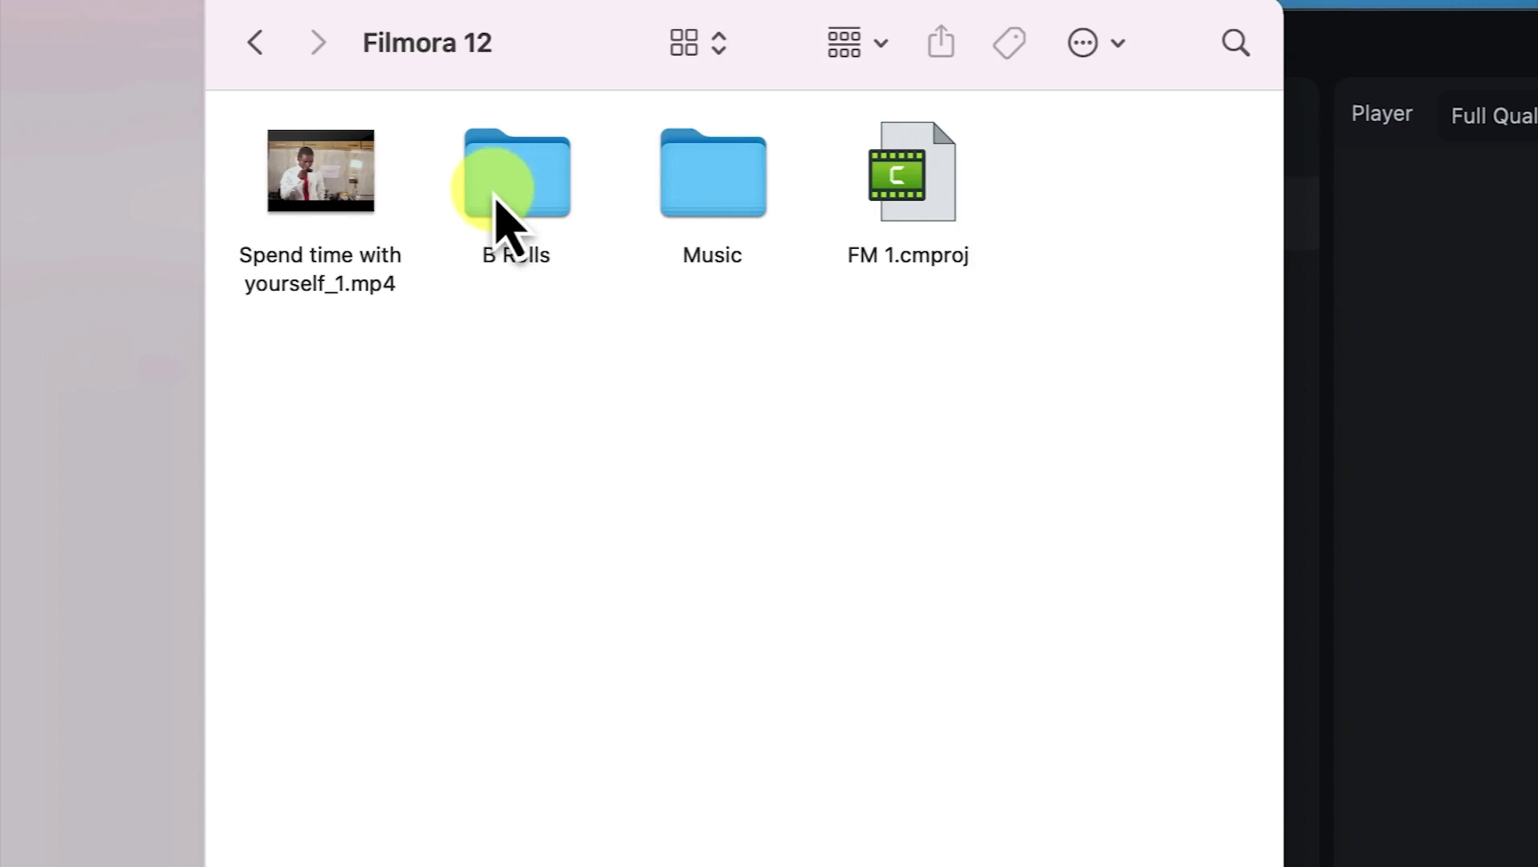
{"action": "double_click", "coordinate": [506, 200]}
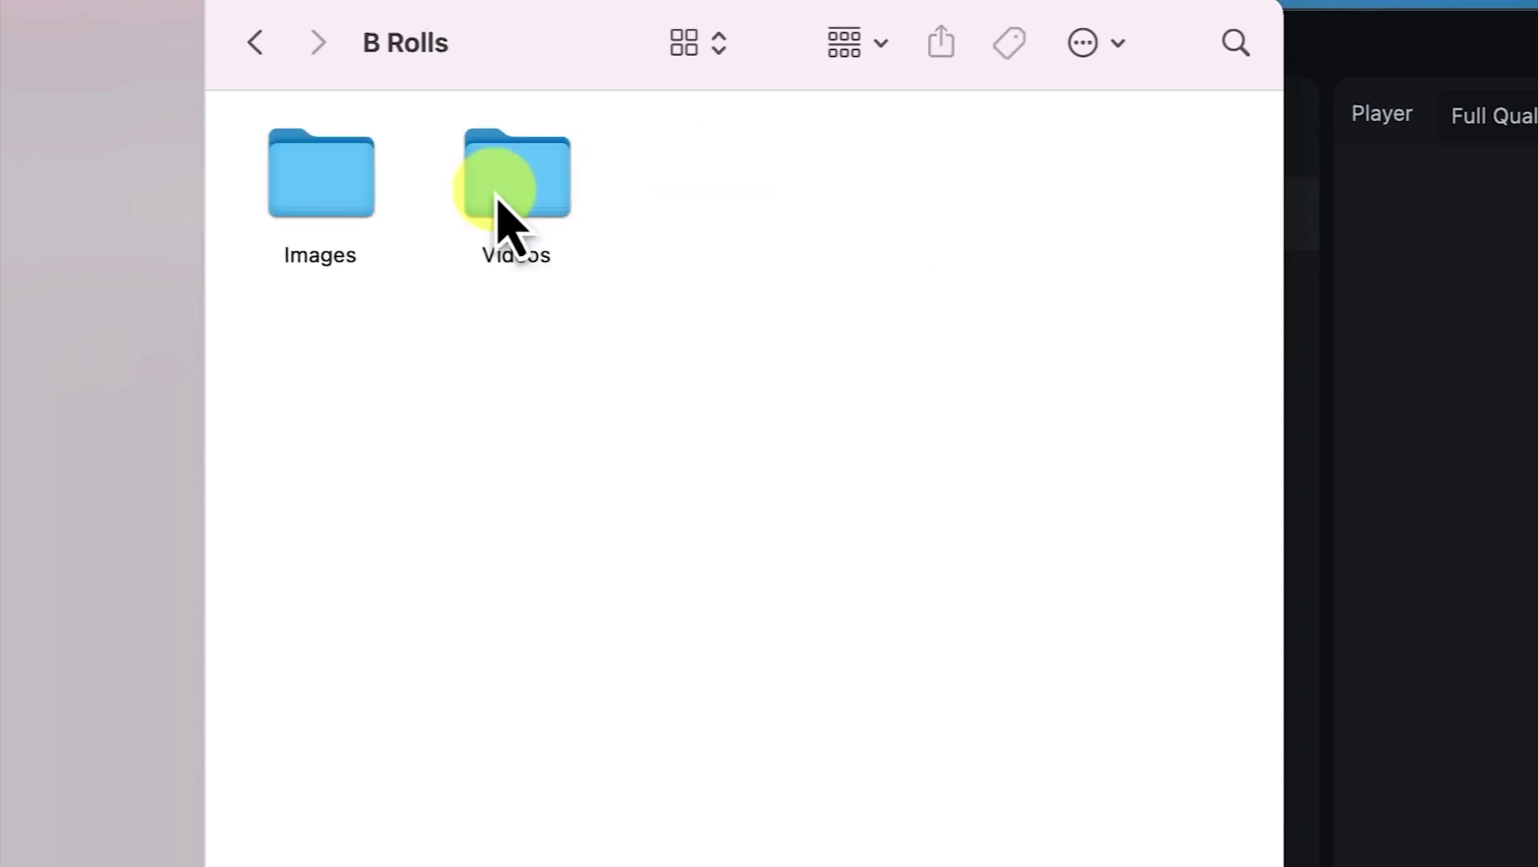
{"action": "double_click", "coordinate": [299, 195]}
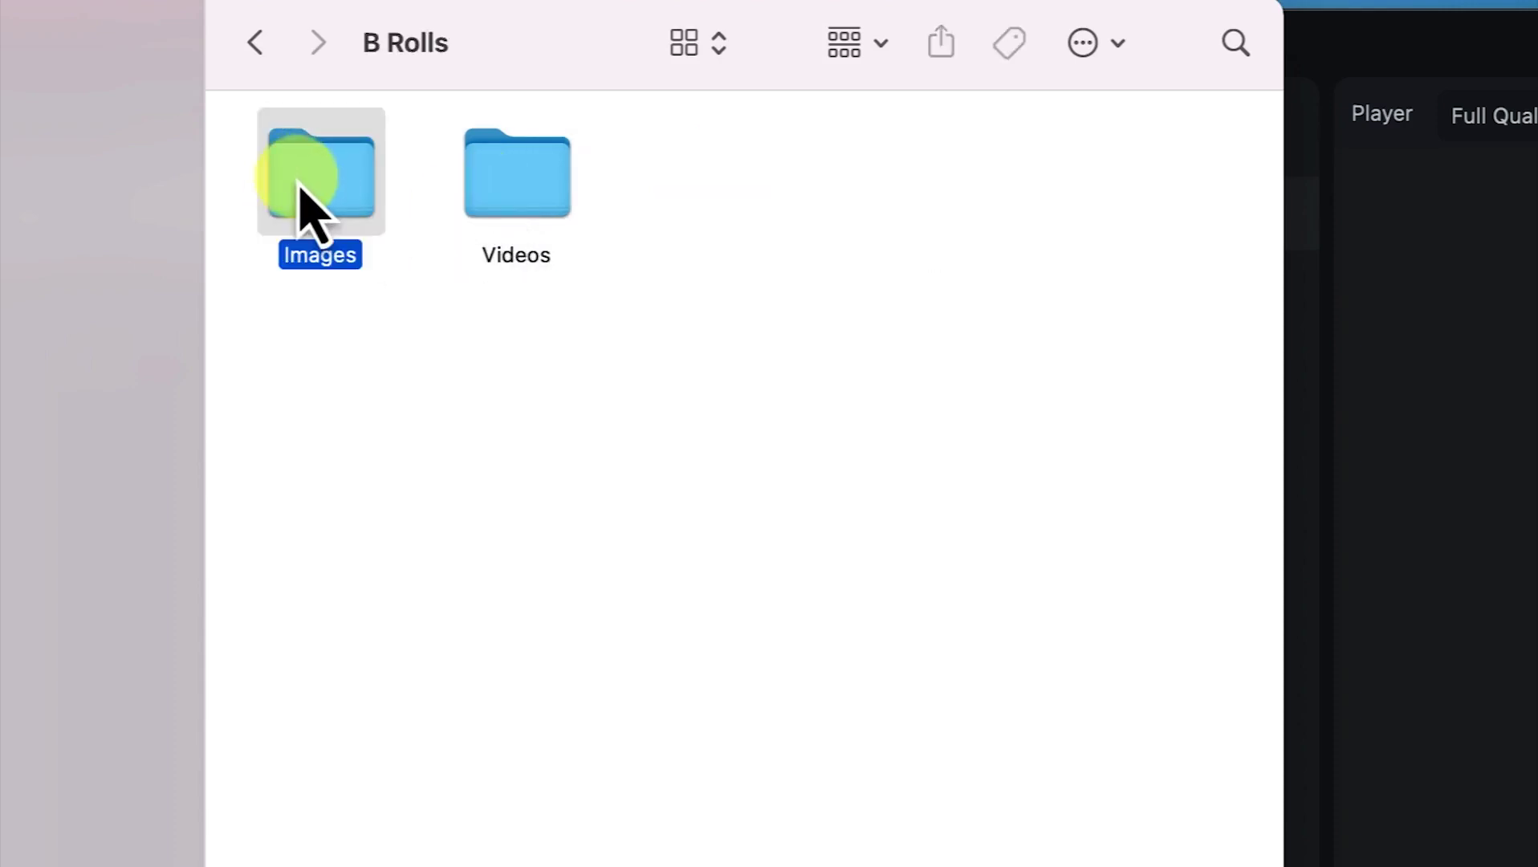
{"action": "left_click", "coordinate": [255, 43]}
{"action": "double_click", "coordinate": [518, 186]}
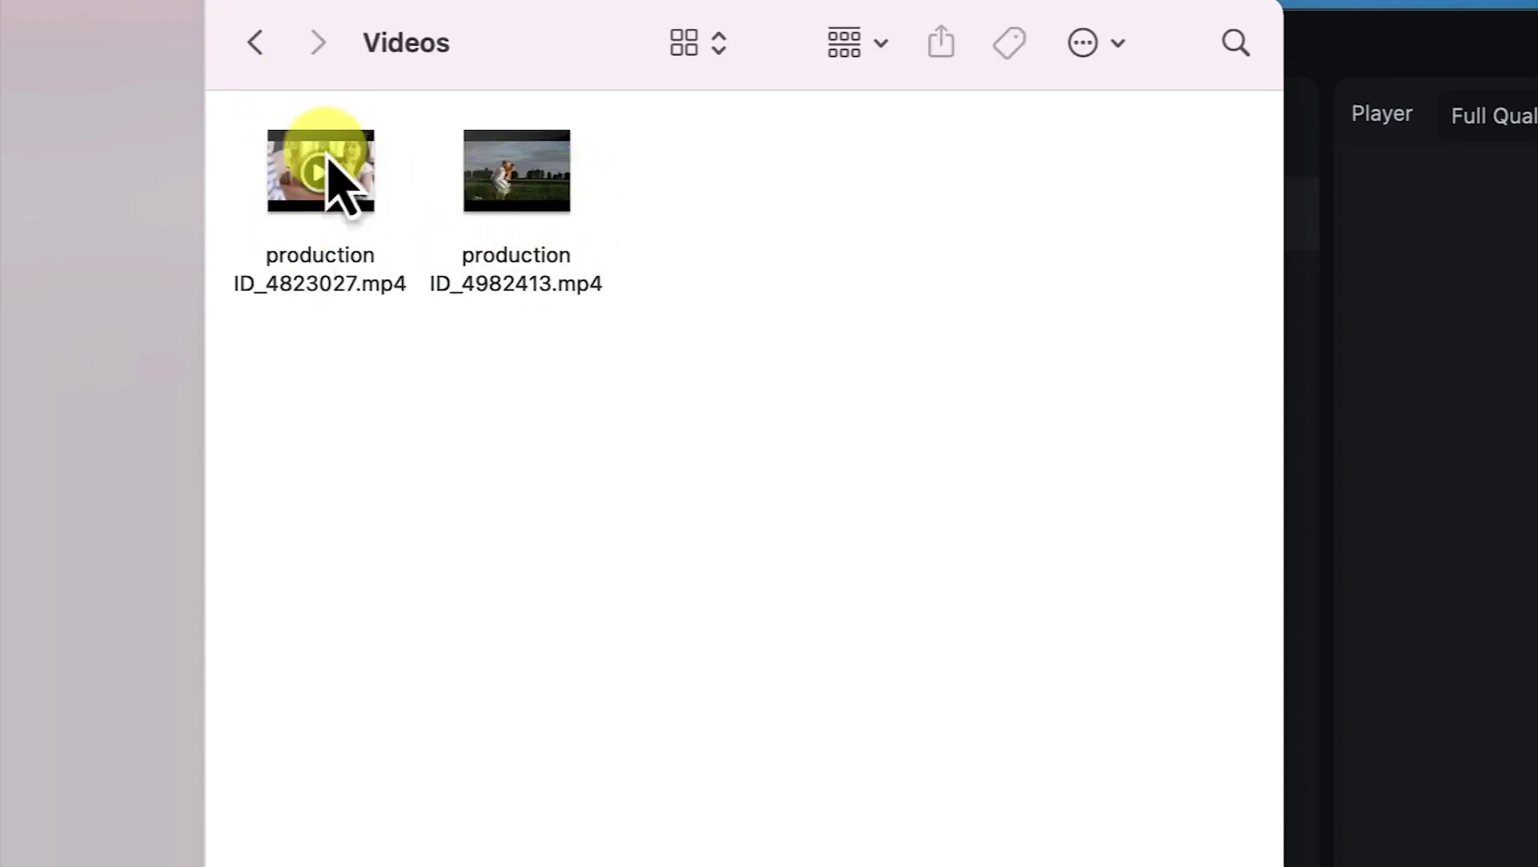
{"action": "left_click", "coordinate": [272, 70]}
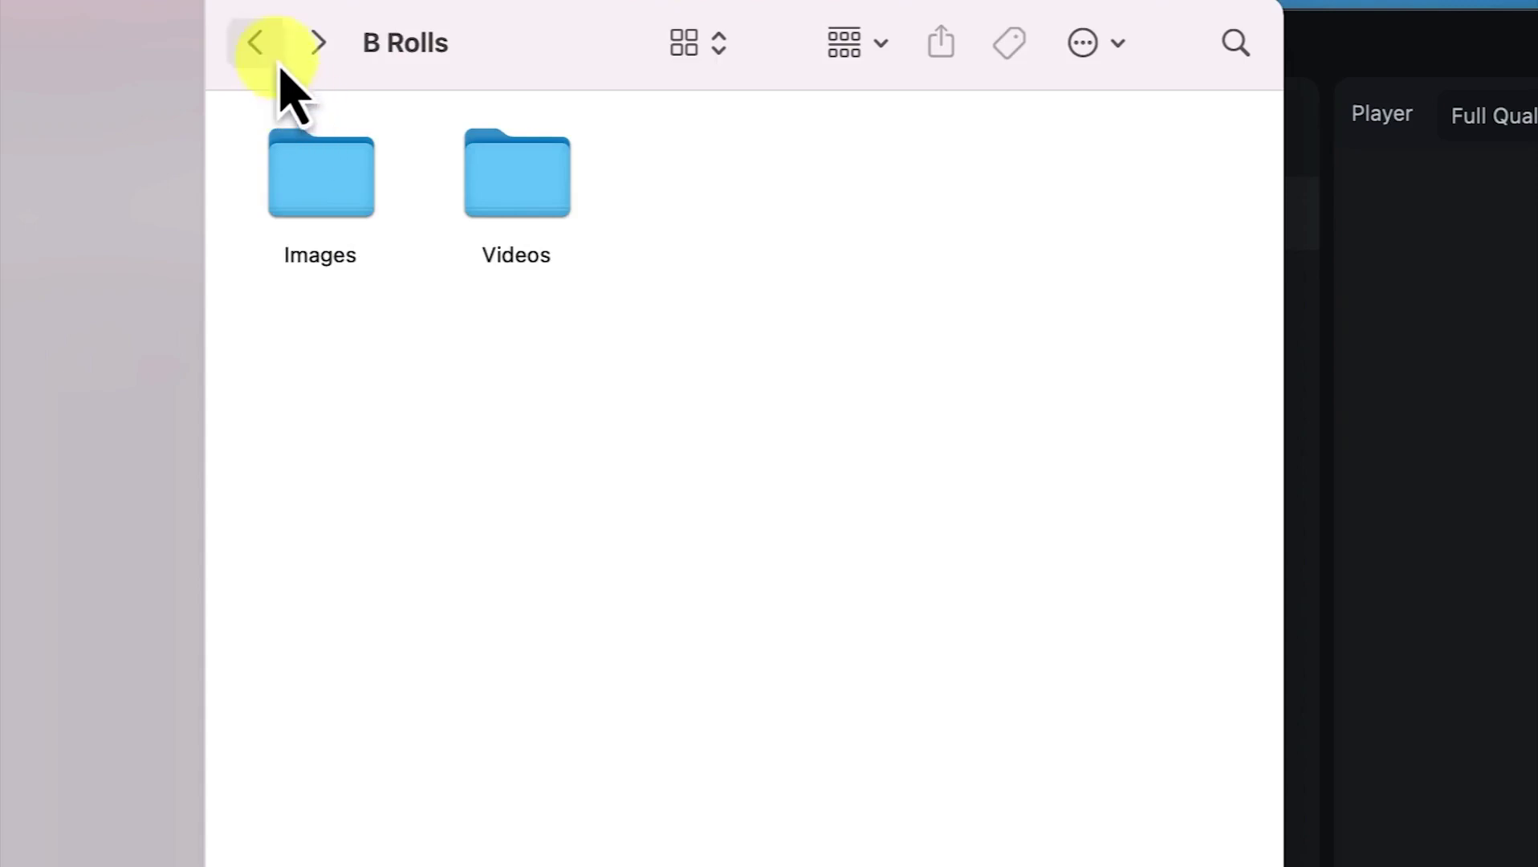
{"action": "left_click", "coordinate": [272, 47]}
{"action": "double_click", "coordinate": [753, 193]}
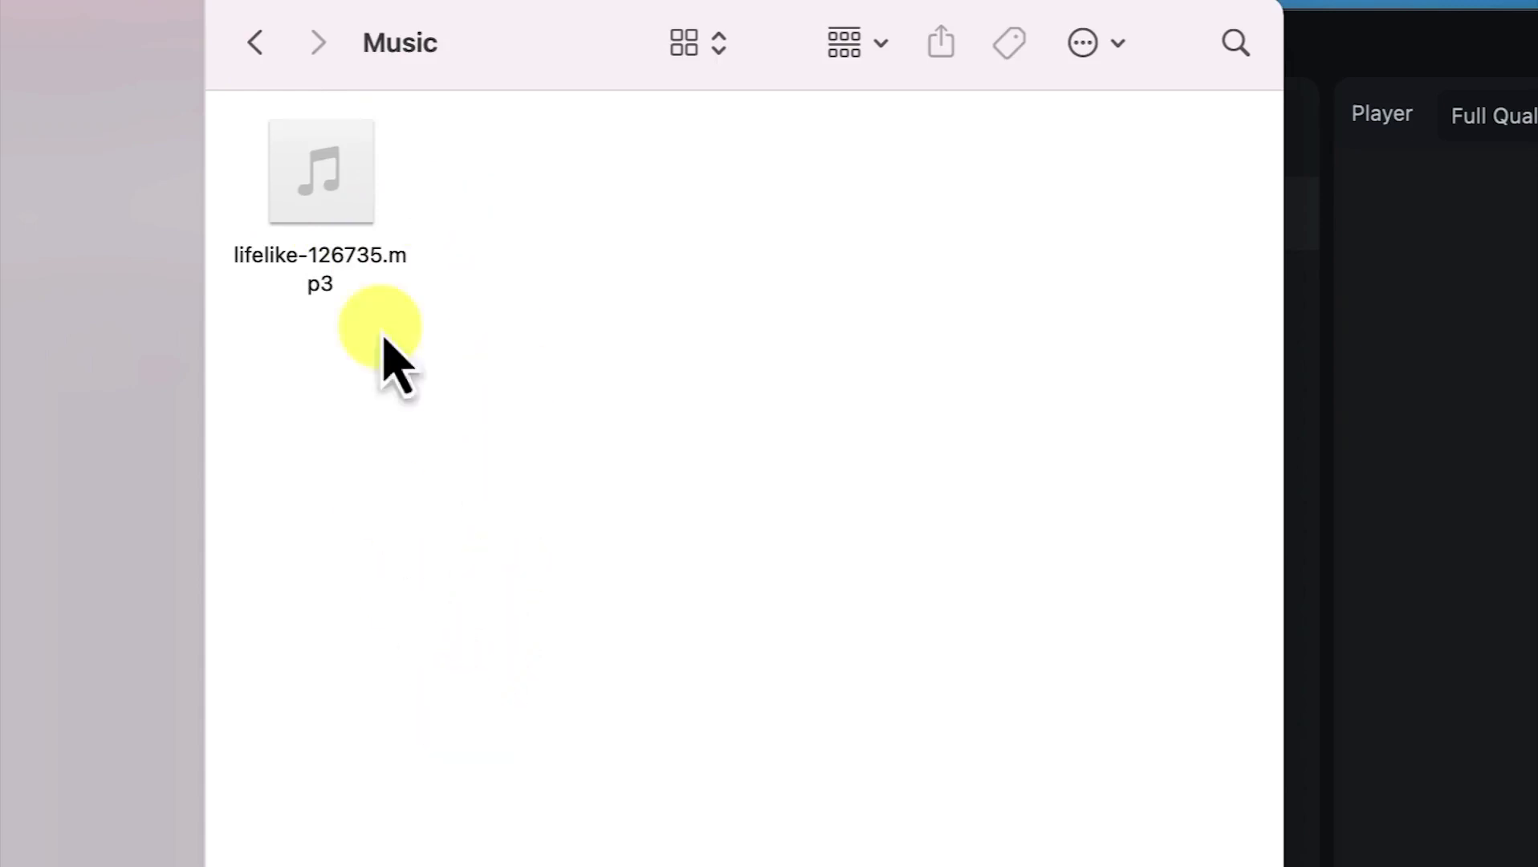
{"action": "left_click", "coordinate": [271, 44]}
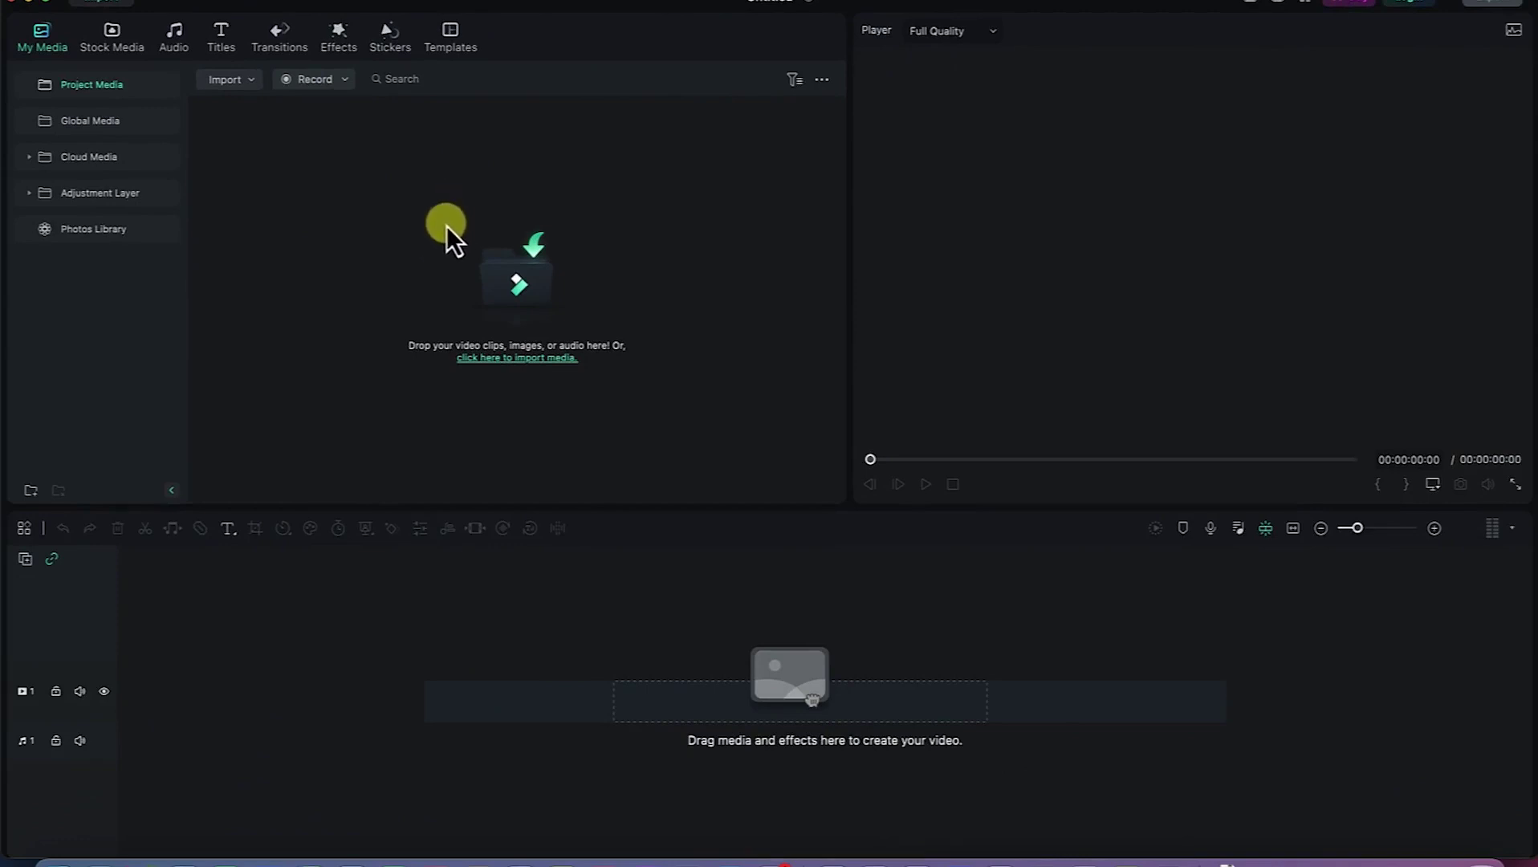
{"action": "left_click", "coordinate": [499, 358]}
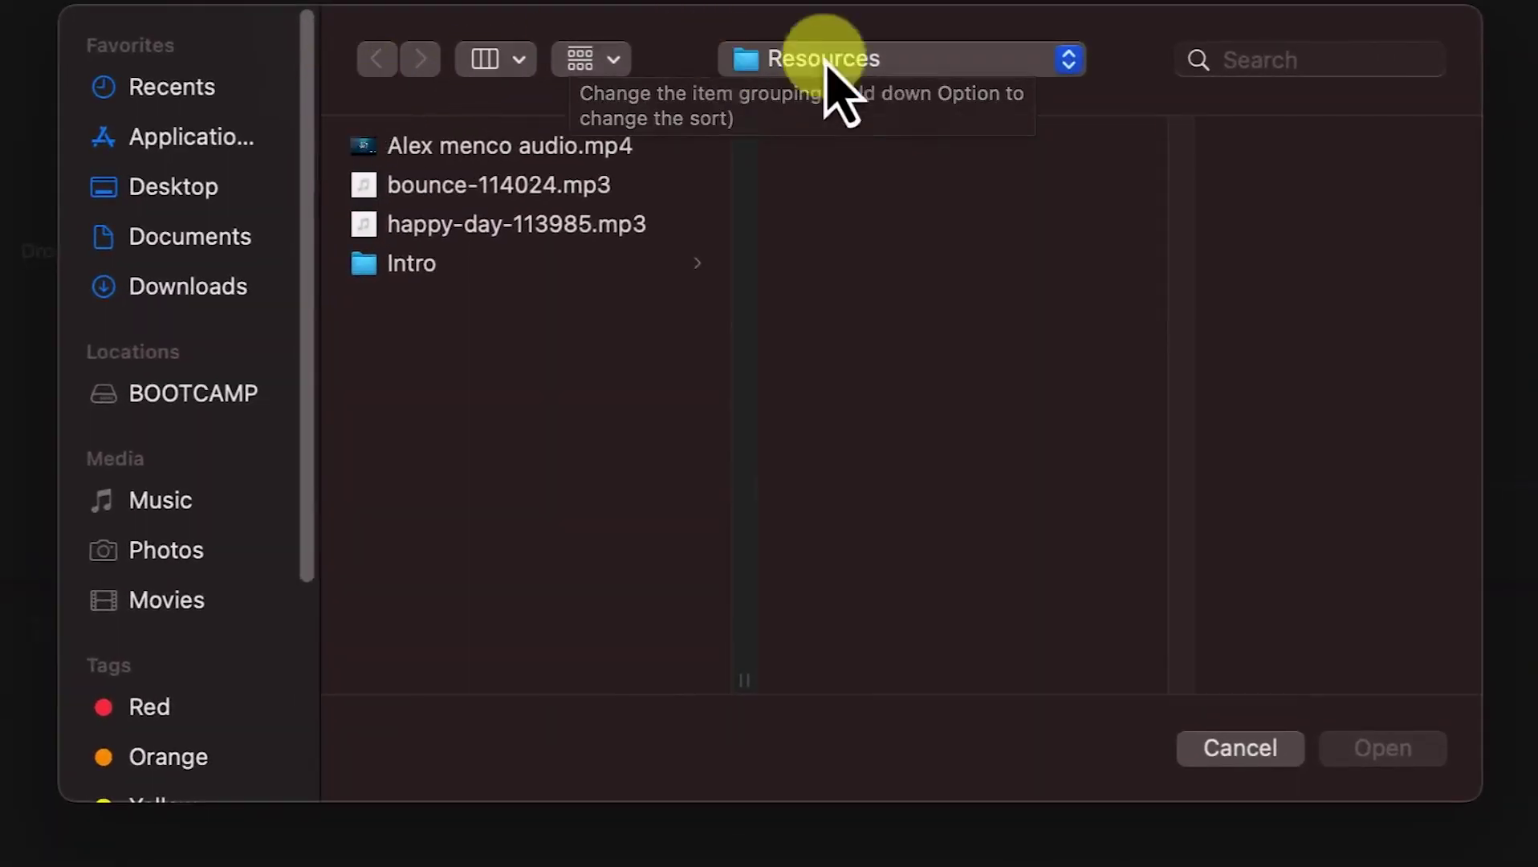
{"action": "left_click", "coordinate": [191, 244]}
{"action": "scroll", "coordinate": [474, 362], "scroll_direction": "down", "scroll_amount": 10}
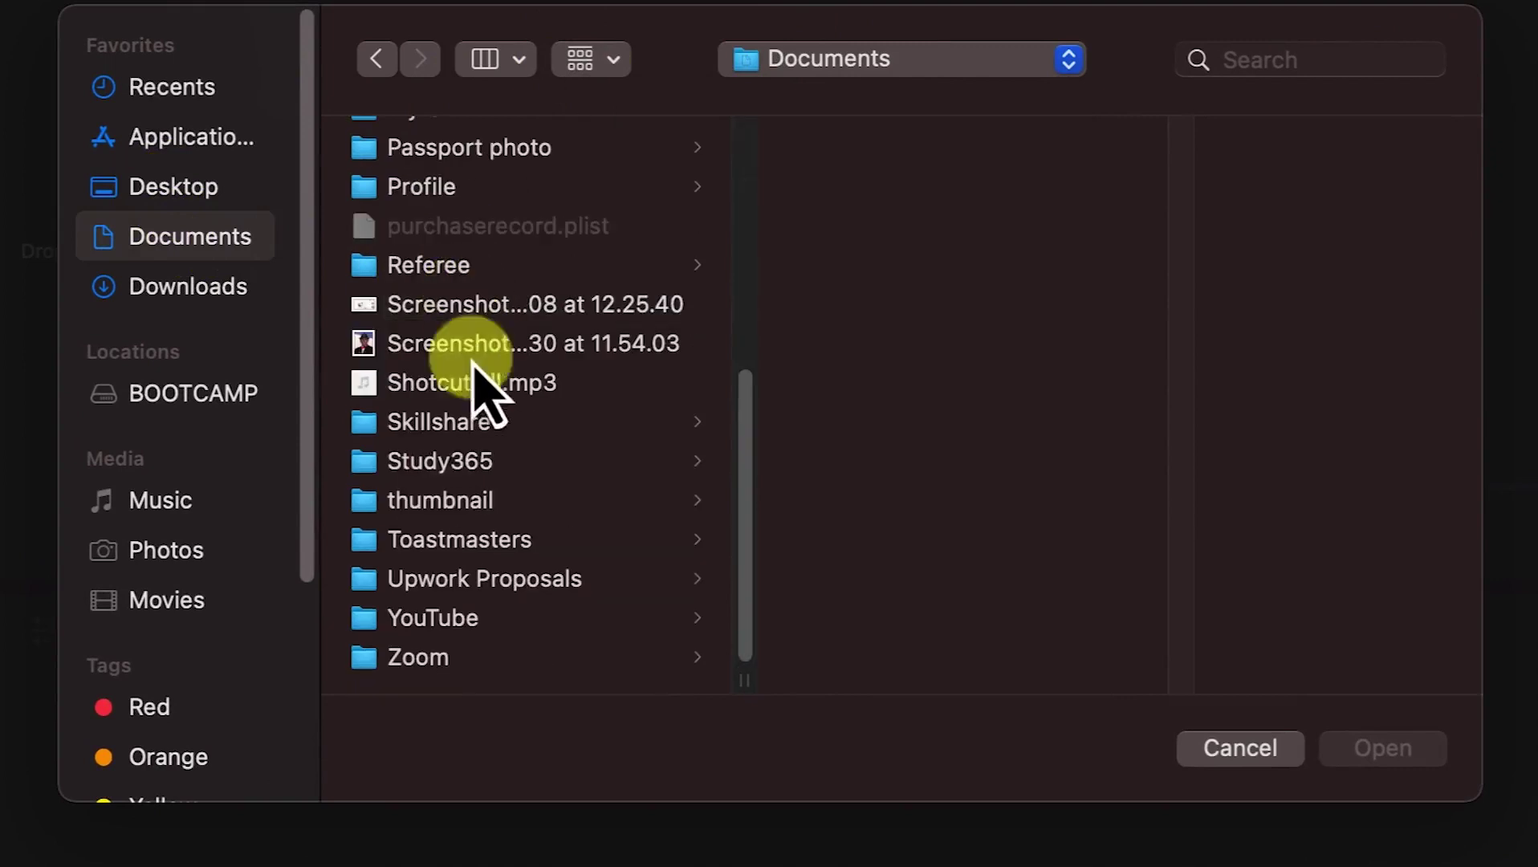
{"action": "left_click", "coordinate": [410, 656]}
{"action": "left_click", "coordinate": [412, 636]}
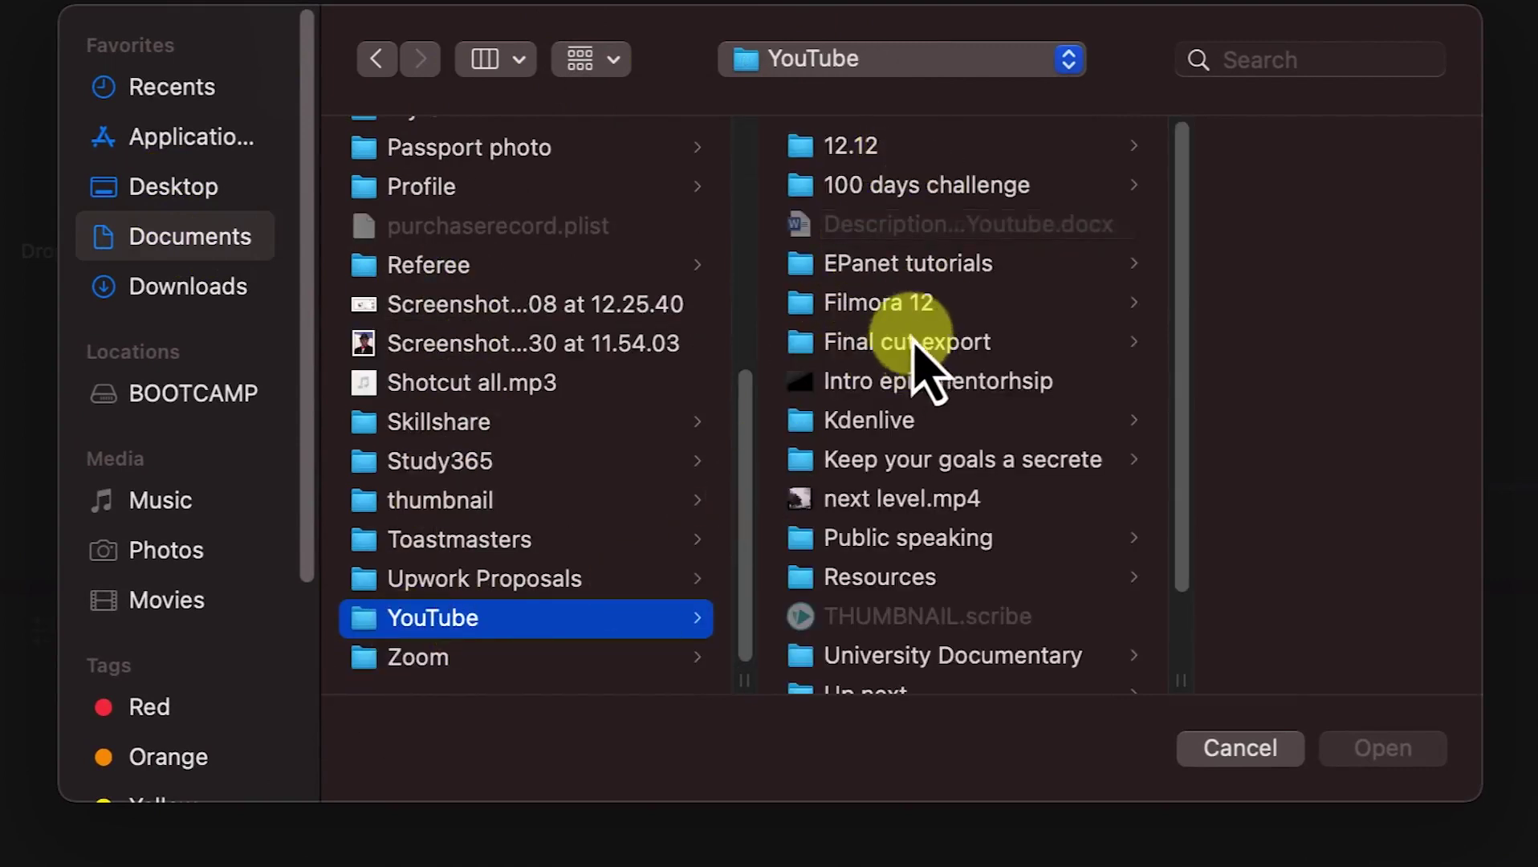
{"action": "left_click", "coordinate": [919, 309]}
{"action": "left_click", "coordinate": [1204, 265]}
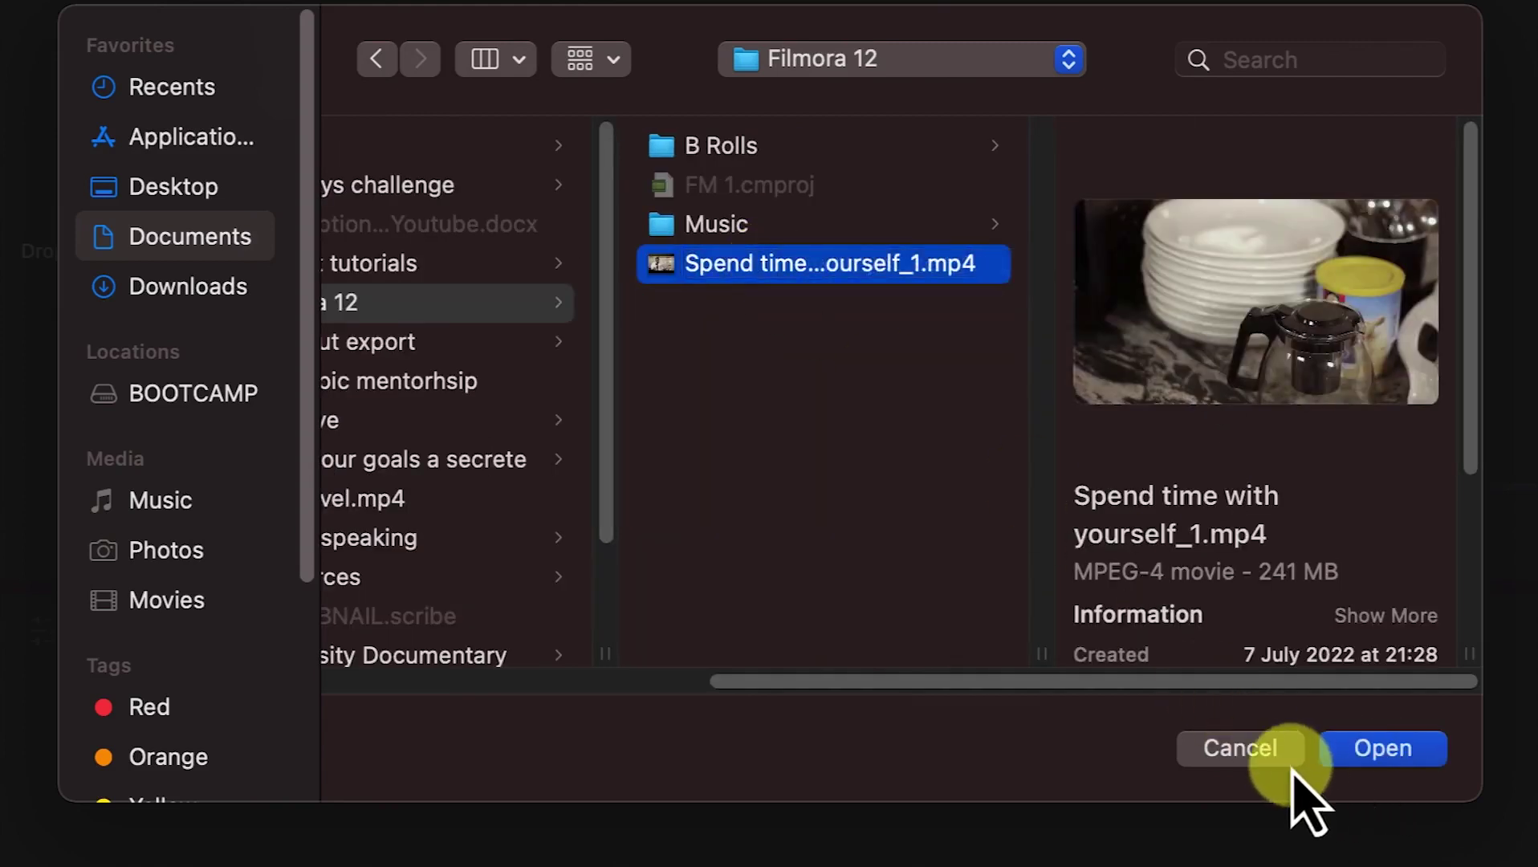
{"action": "left_click", "coordinate": [1268, 746]}
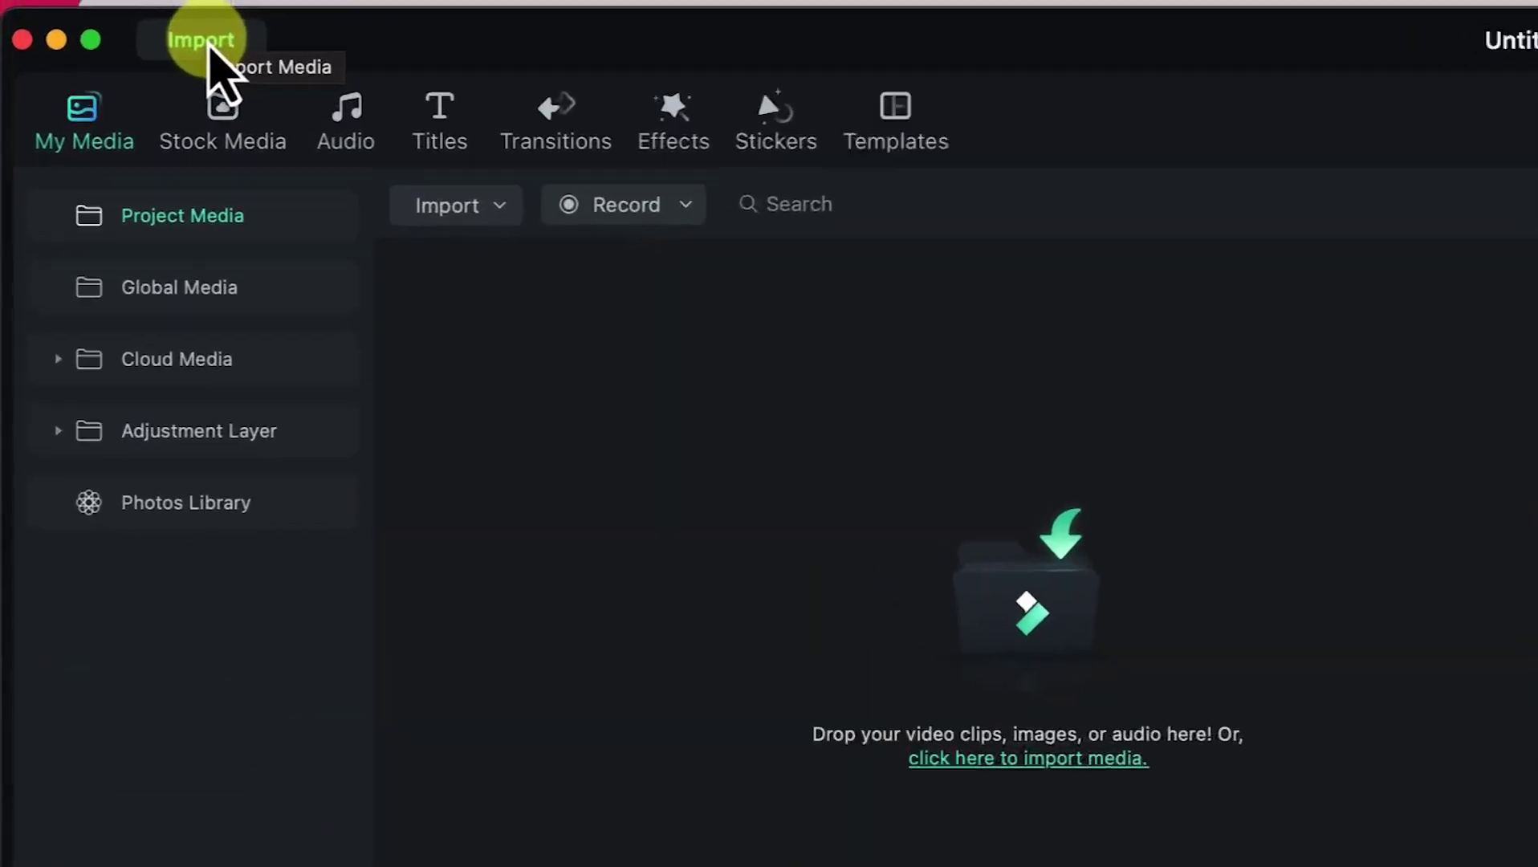
{"action": "left_click", "coordinate": [211, 44]}
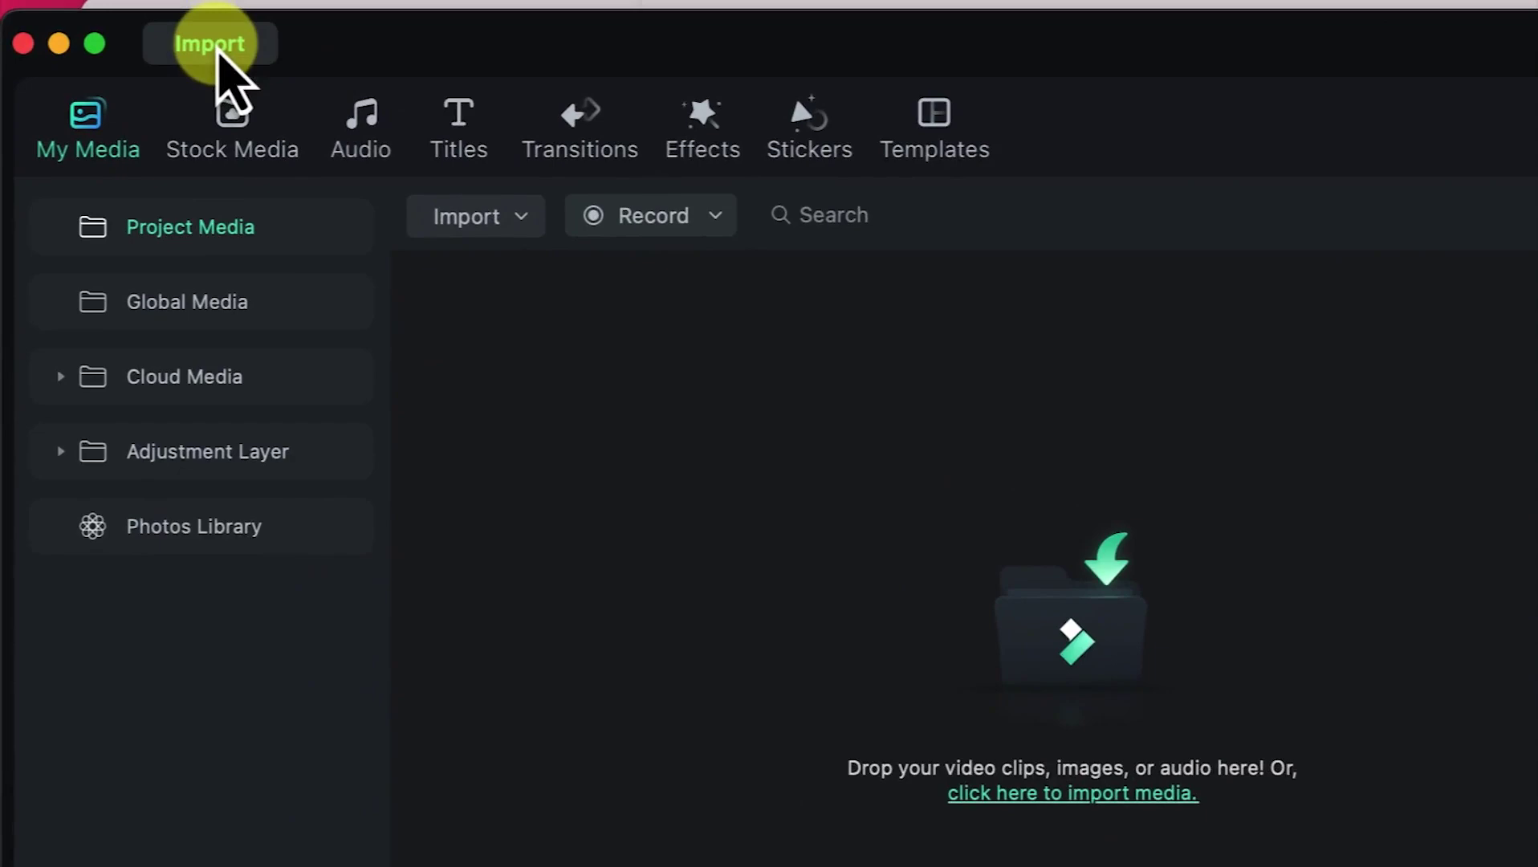
{"action": "left_click", "coordinate": [1003, 606]}
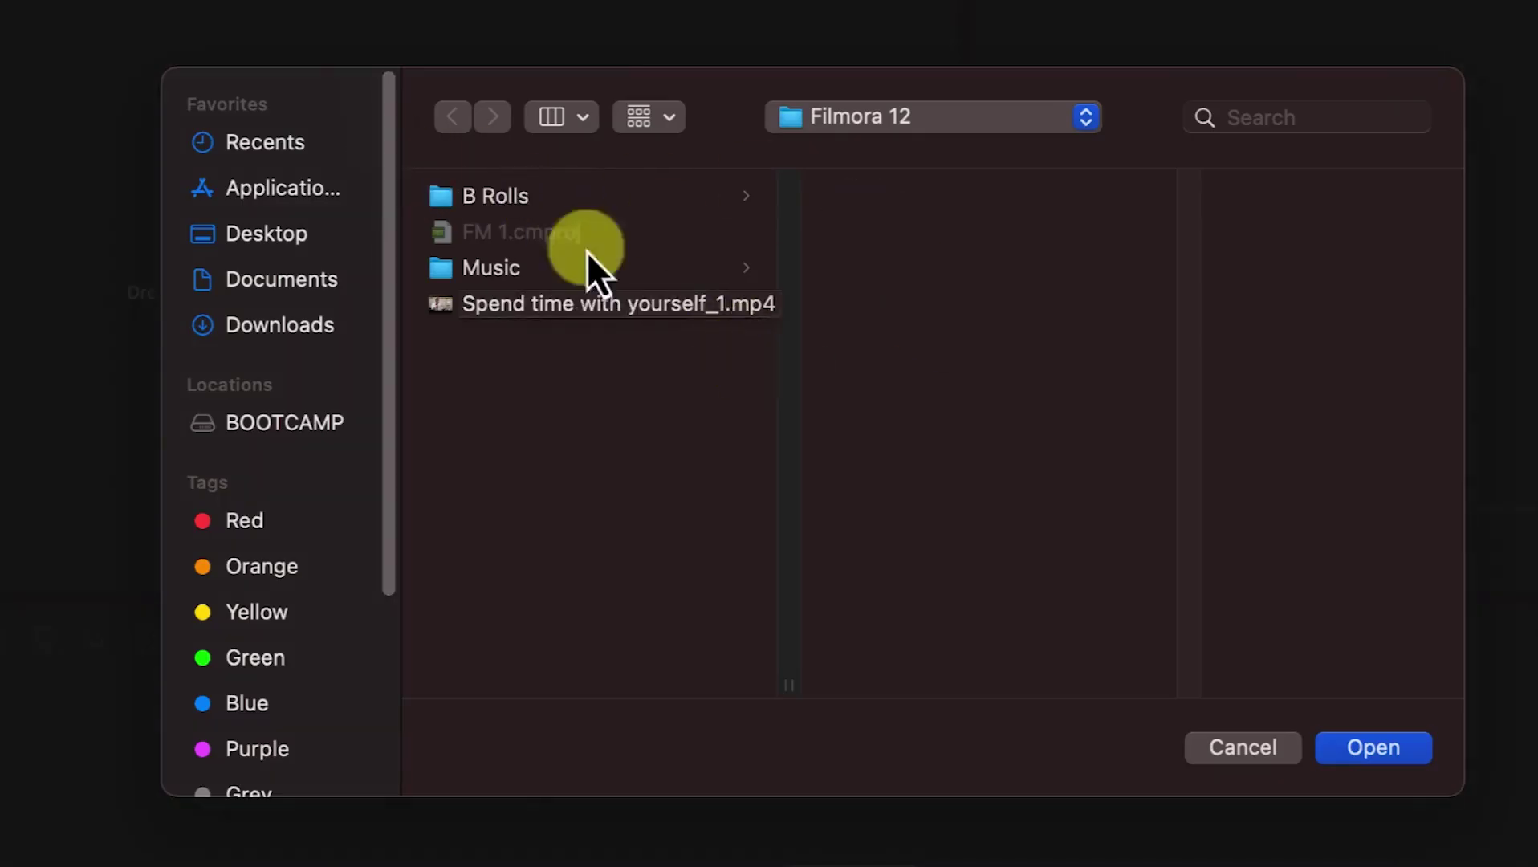
{"action": "left_click", "coordinate": [596, 313]}
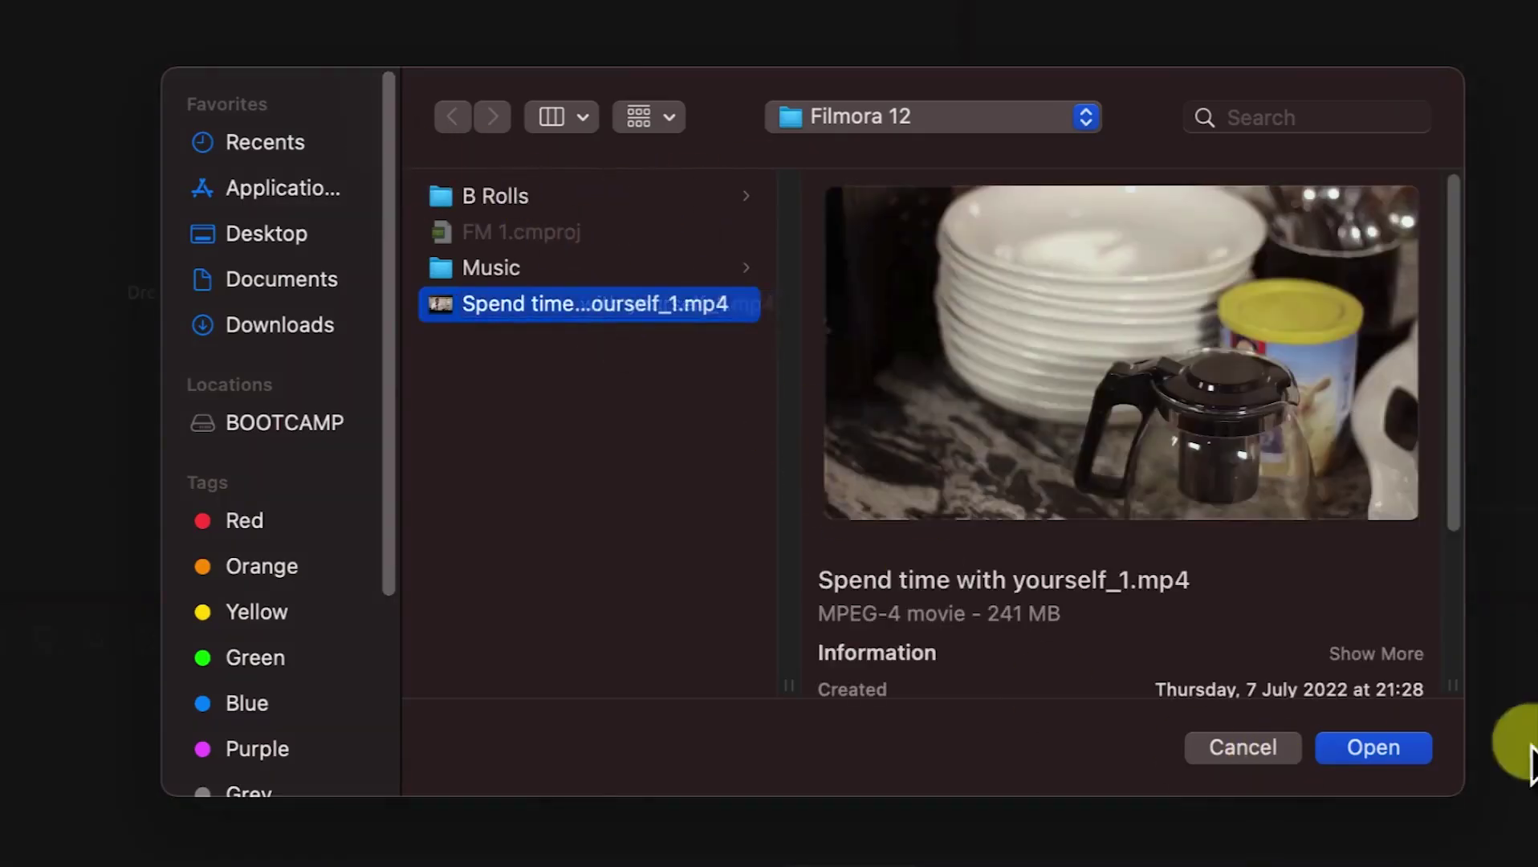
{"action": "left_click", "coordinate": [1228, 747]}
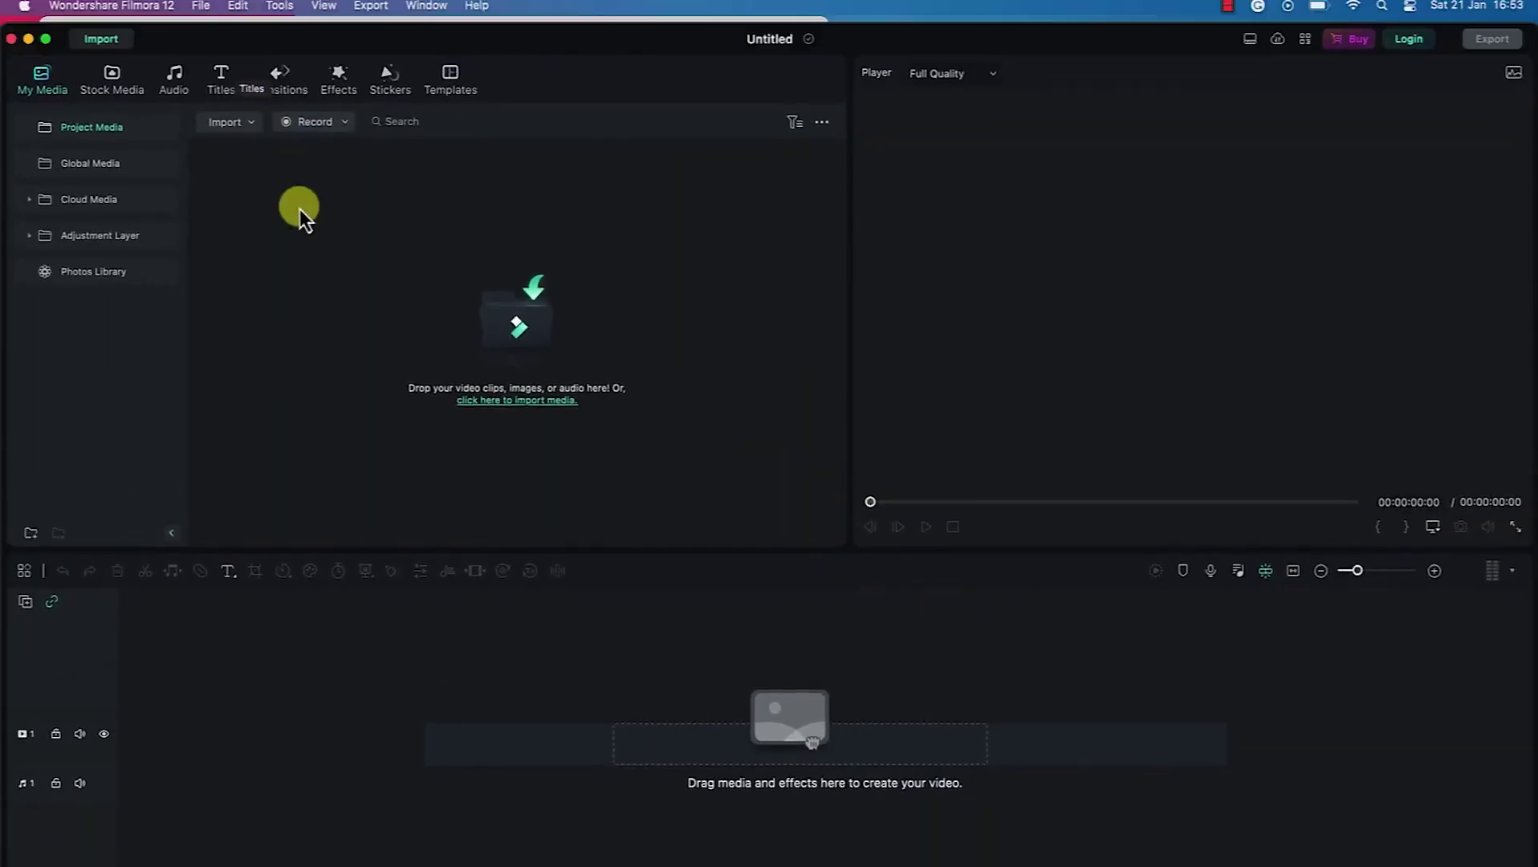
Import the media file Spend time with yourself_1.mp4 from the Filmora 12 folder into the project media in Filmora
{"action": "left_click", "coordinate": [204, 7]}
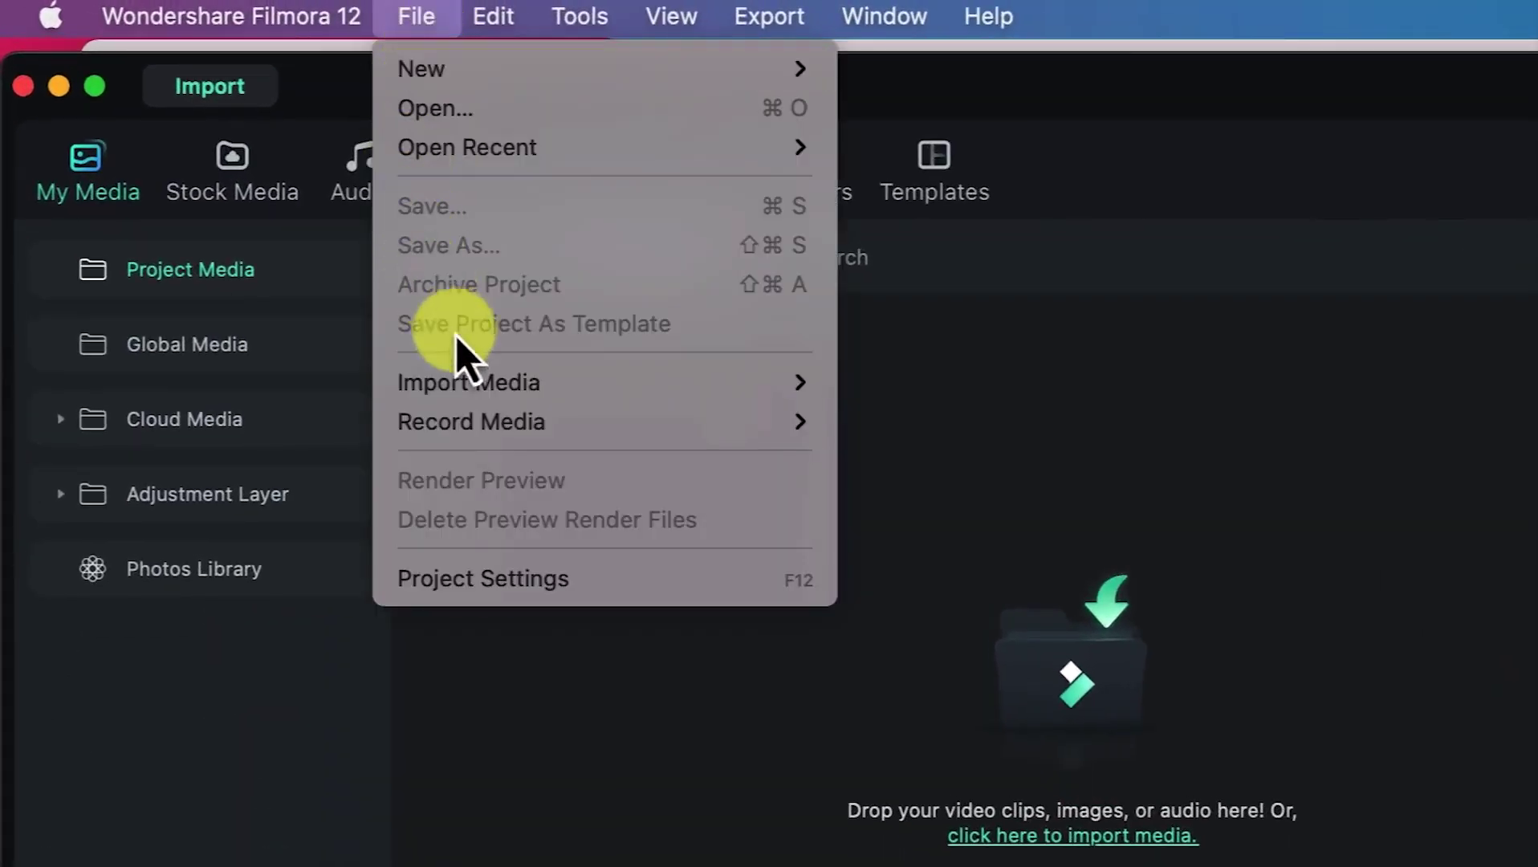
{"action": "mouse_move", "coordinate": [472, 384]}
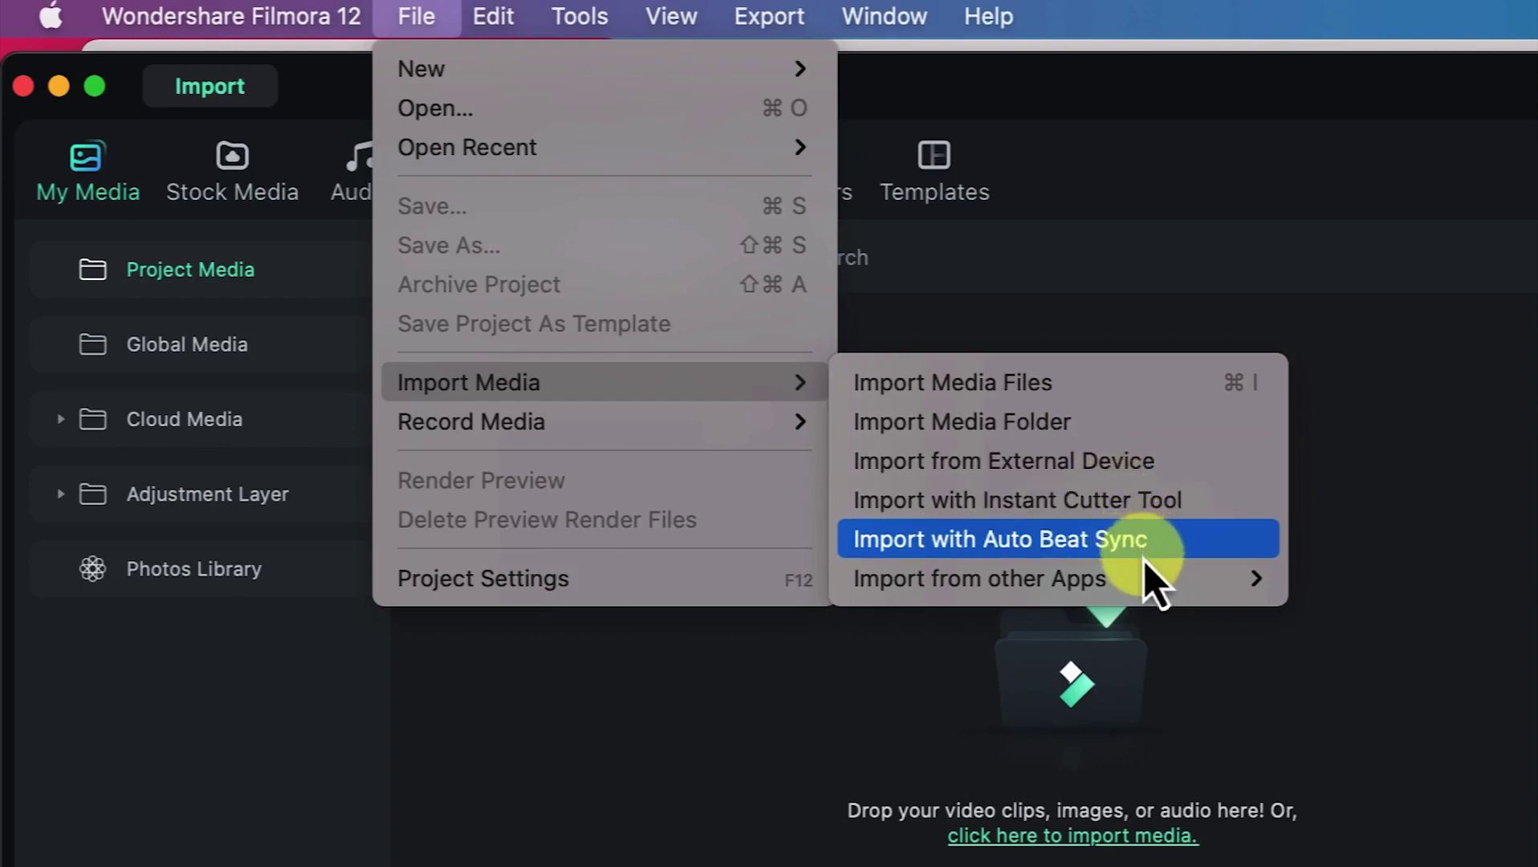
{"action": "mouse_move", "coordinate": [1146, 574]}
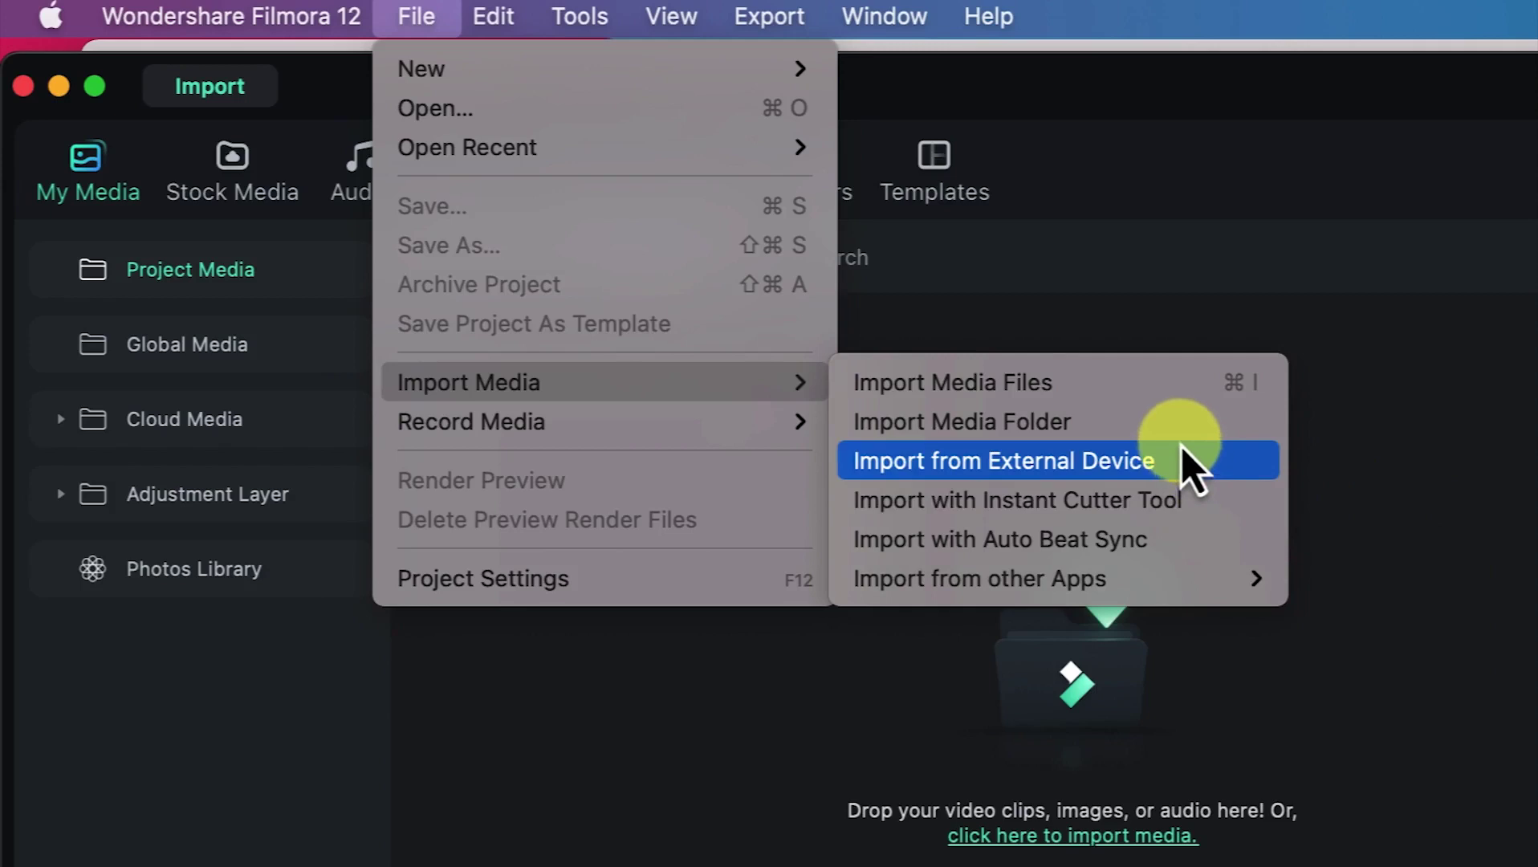
{"action": "left_click", "coordinate": [1140, 386]}
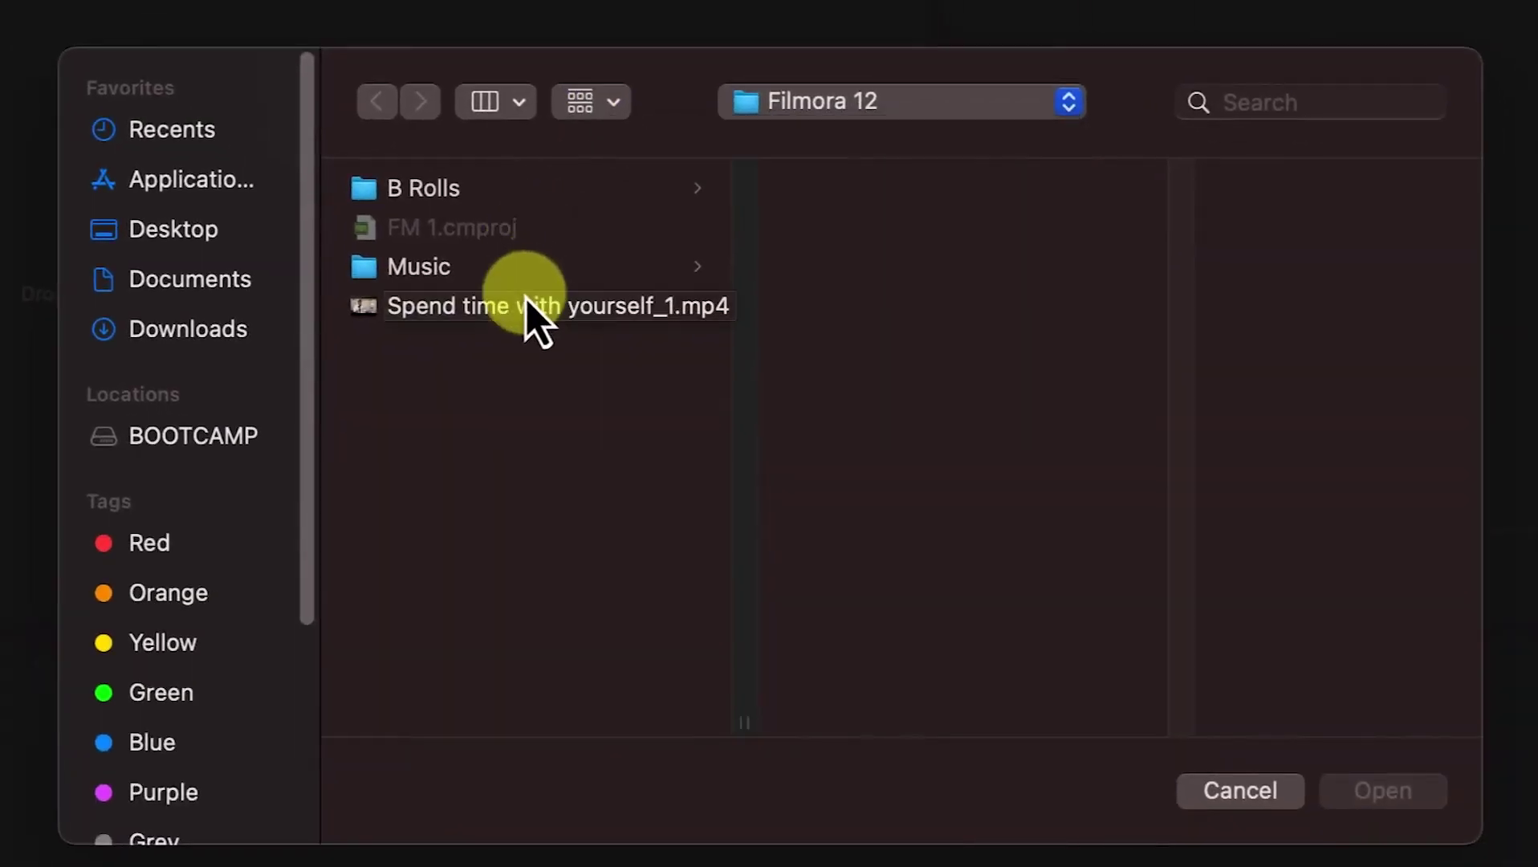
{"action": "left_click", "coordinate": [505, 309]}
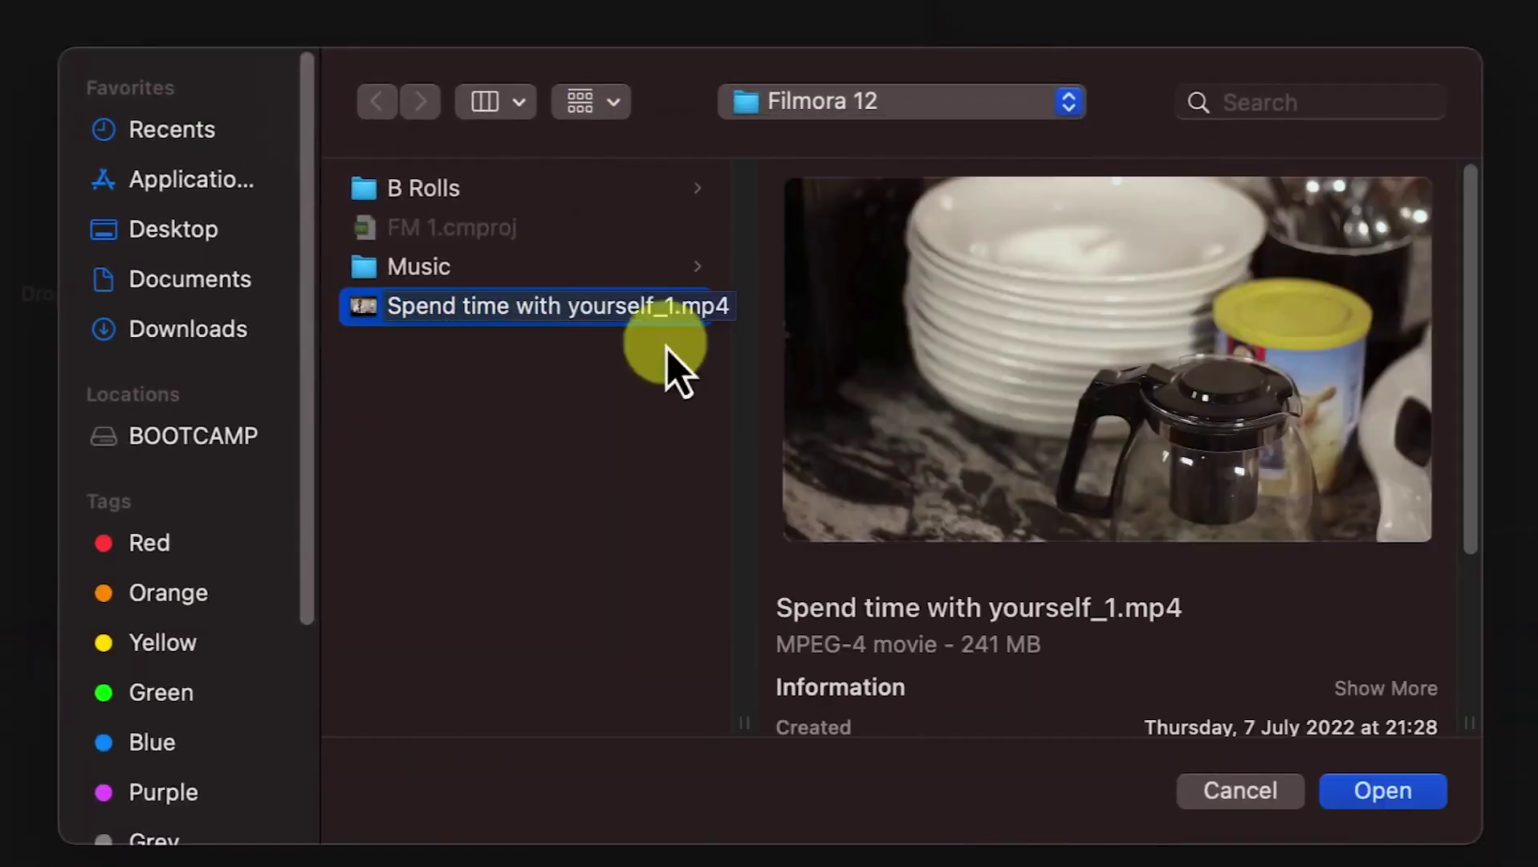
{"action": "left_click", "coordinate": [1382, 791]}
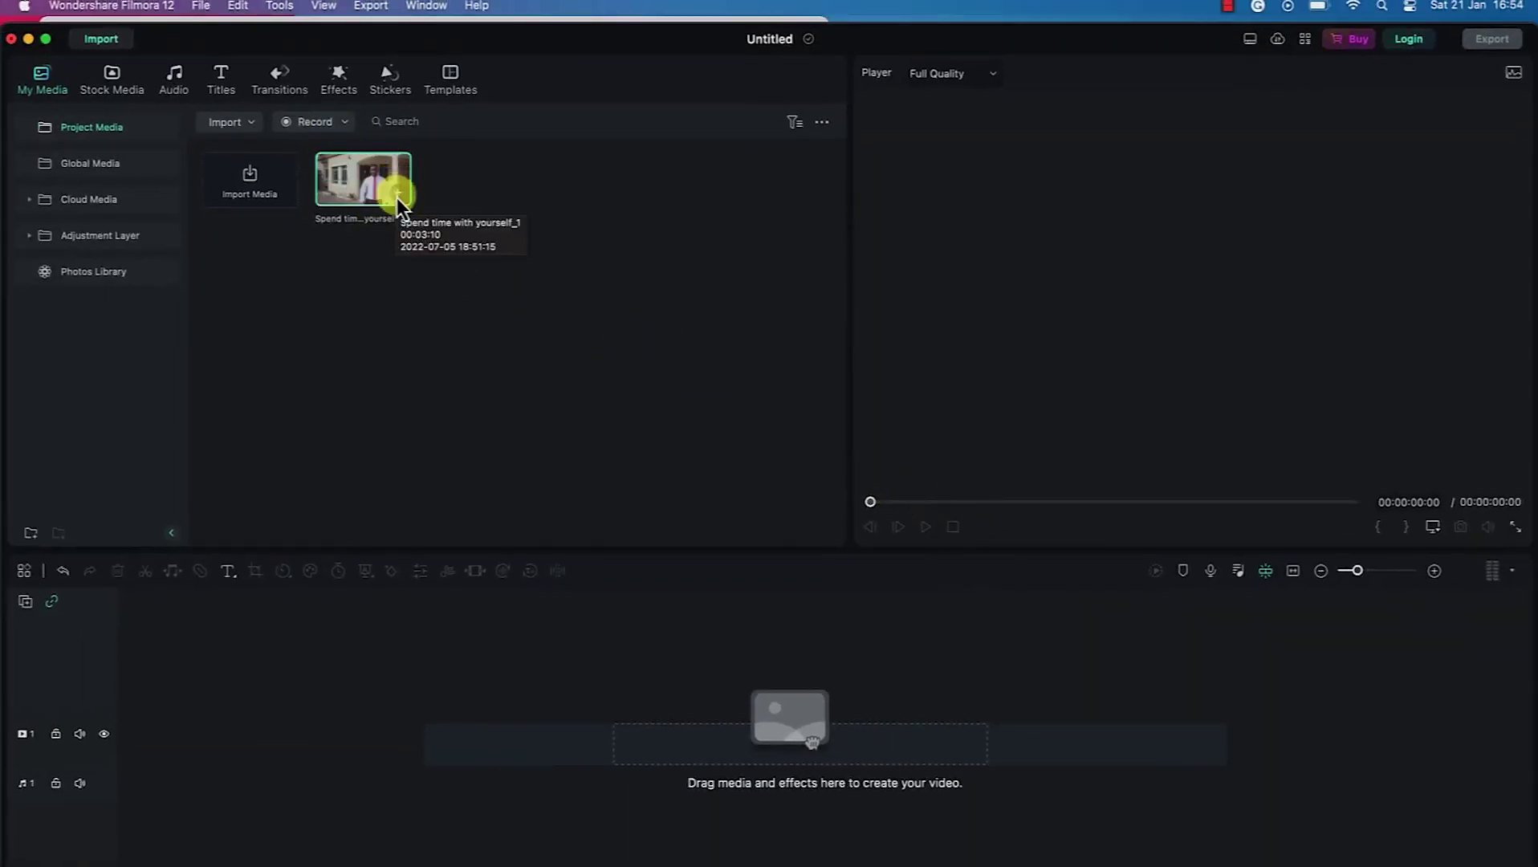
Import the whole B Rolls folder from the Filmora 12 folder into the project media
{"action": "left_click", "coordinate": [80, 42]}
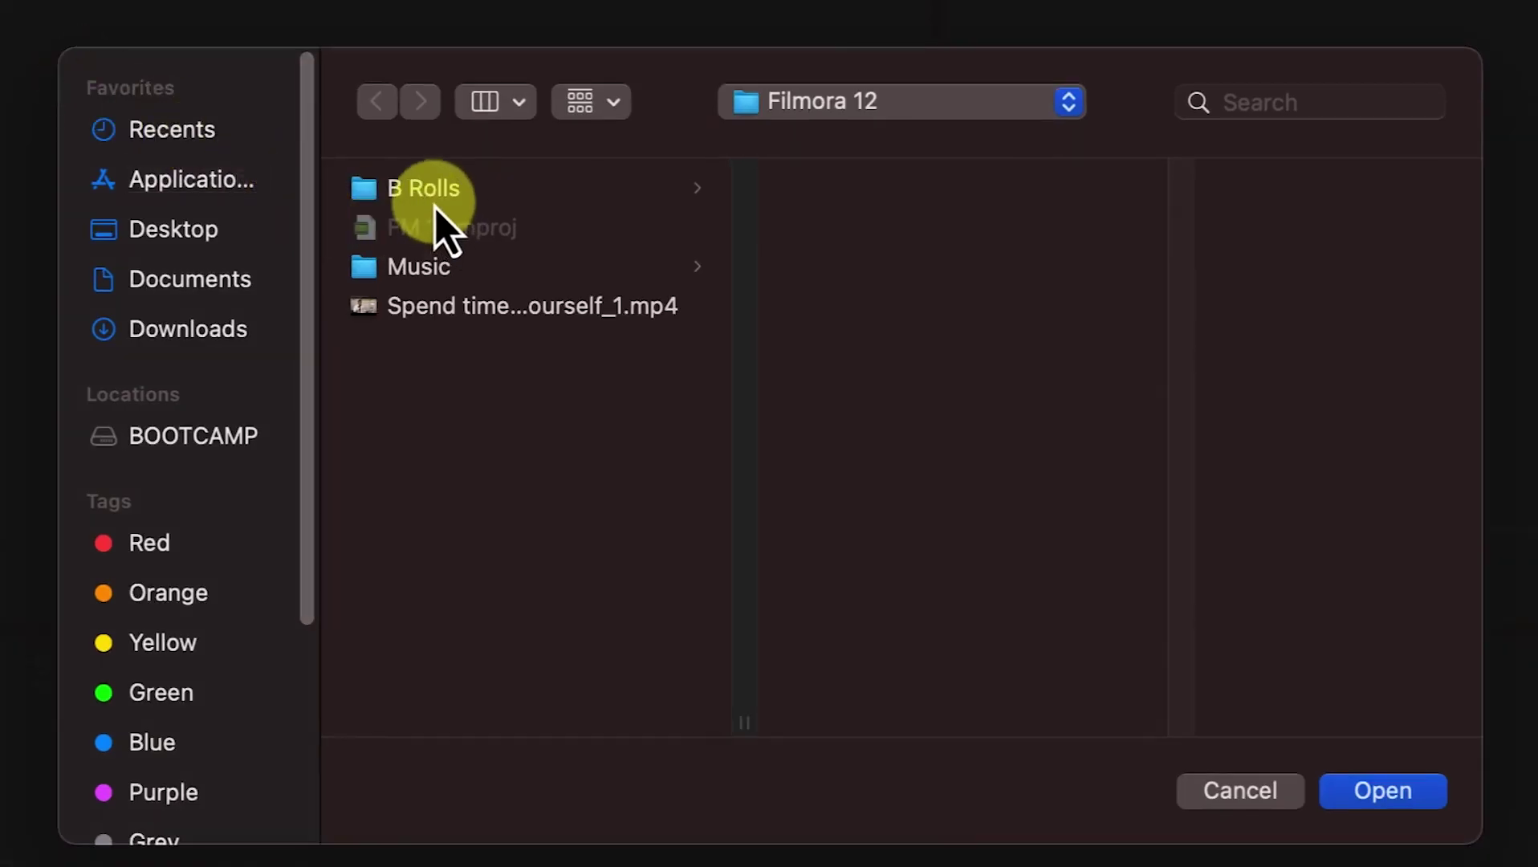
{"action": "left_click", "coordinate": [389, 193]}
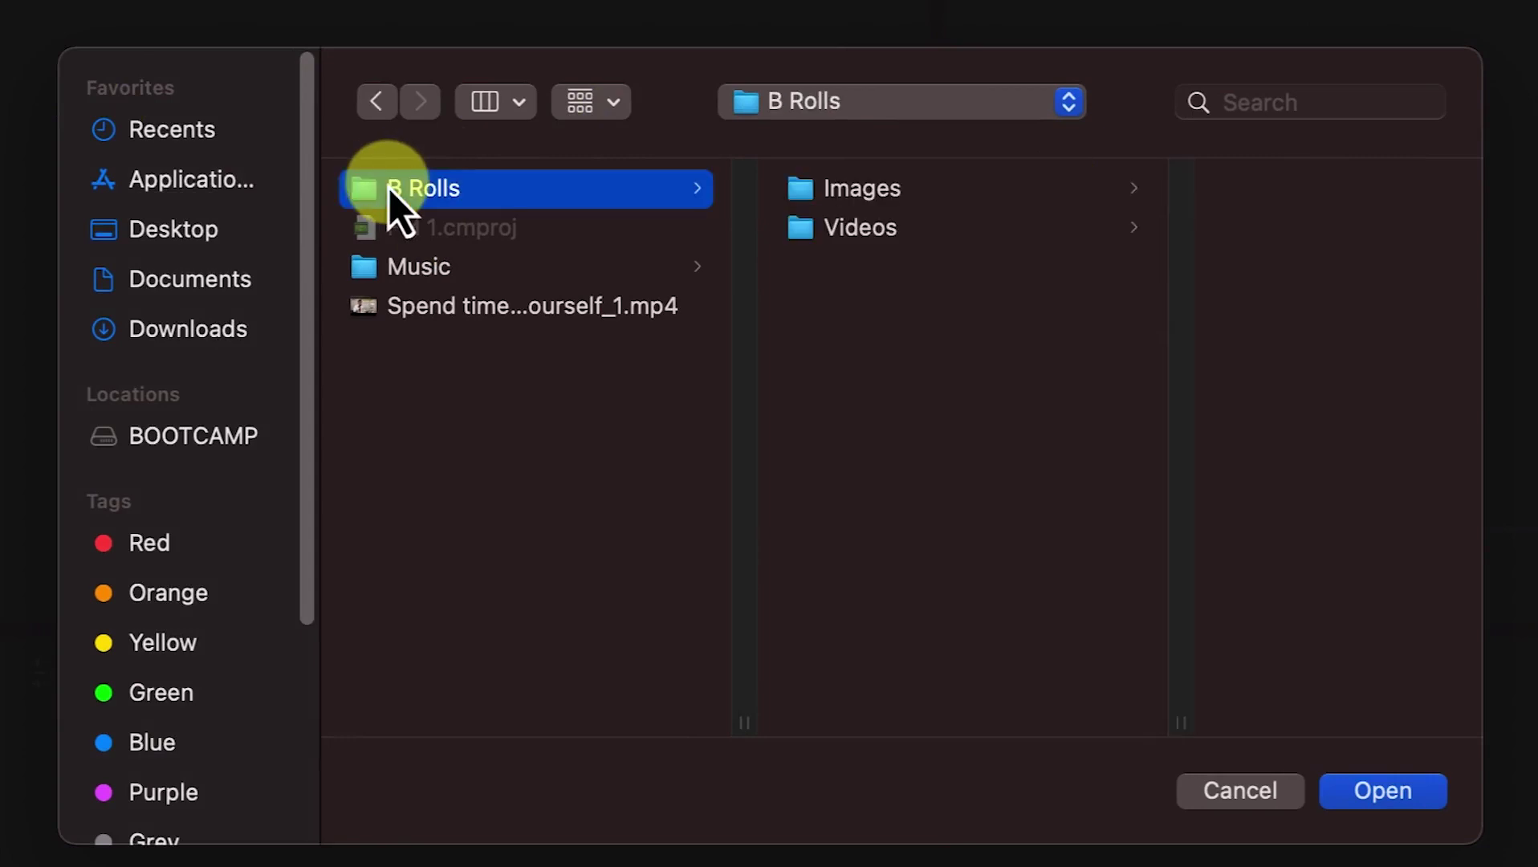
{"action": "left_click", "coordinate": [1387, 797]}
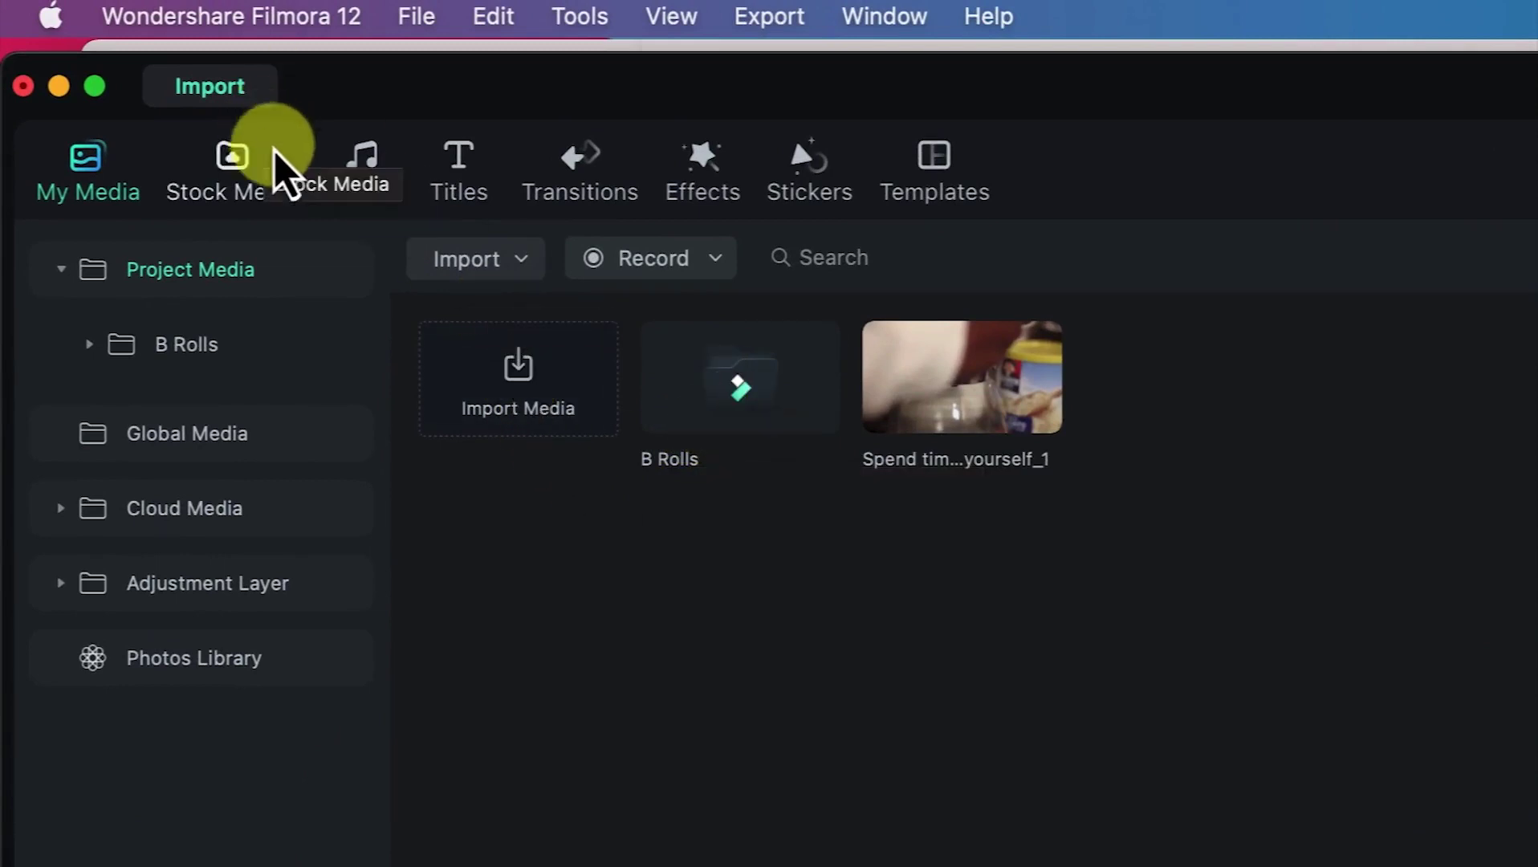
Go back up to the Filmora 12 folder and import its Music folder into the project media
{"action": "left_click", "coordinate": [218, 98]}
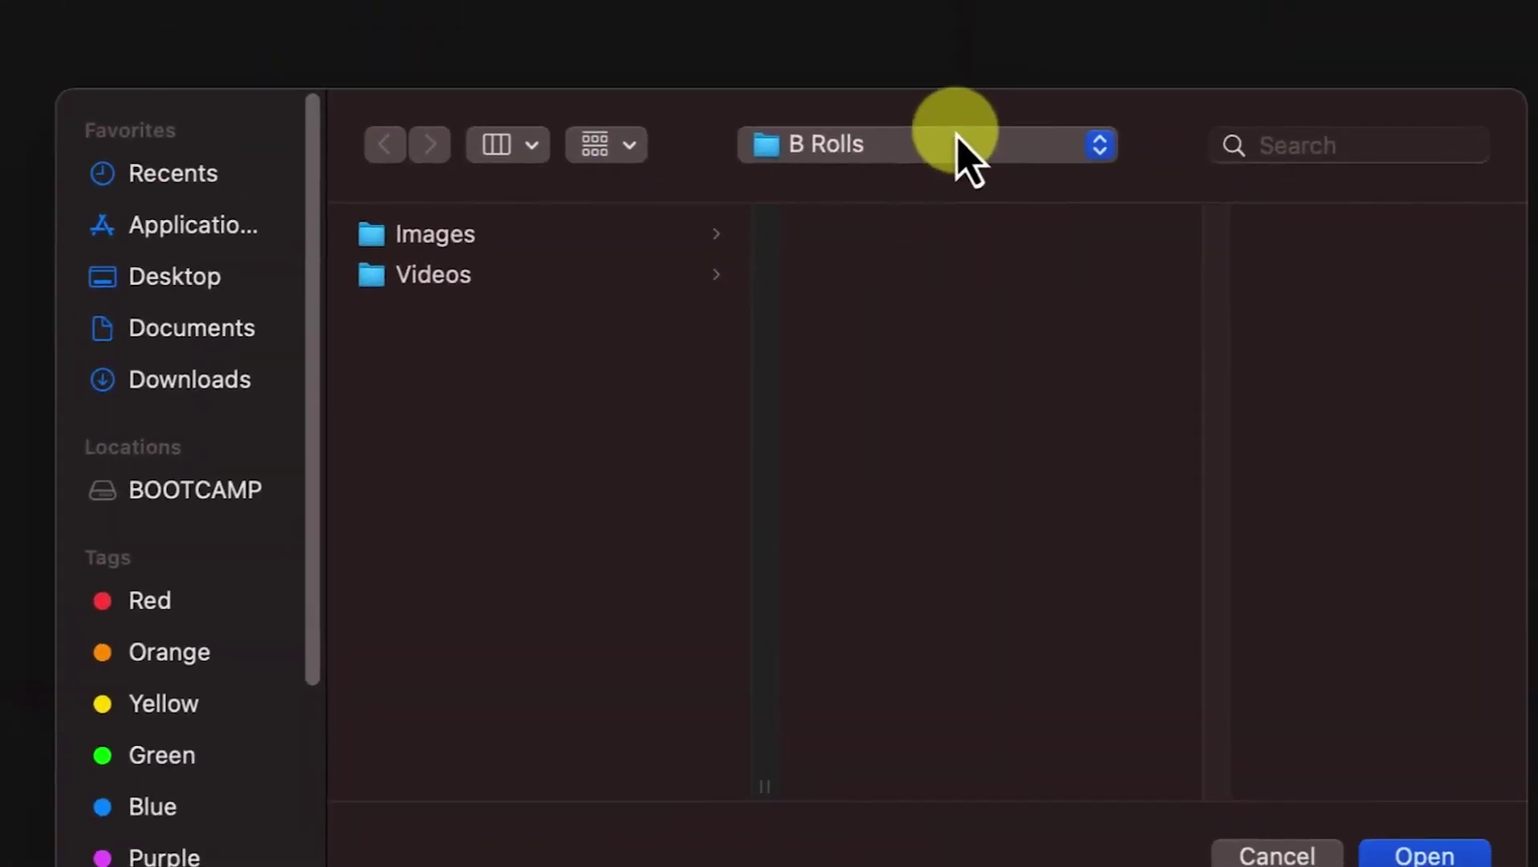
{"action": "left_click", "coordinate": [957, 140]}
{"action": "left_click", "coordinate": [963, 189]}
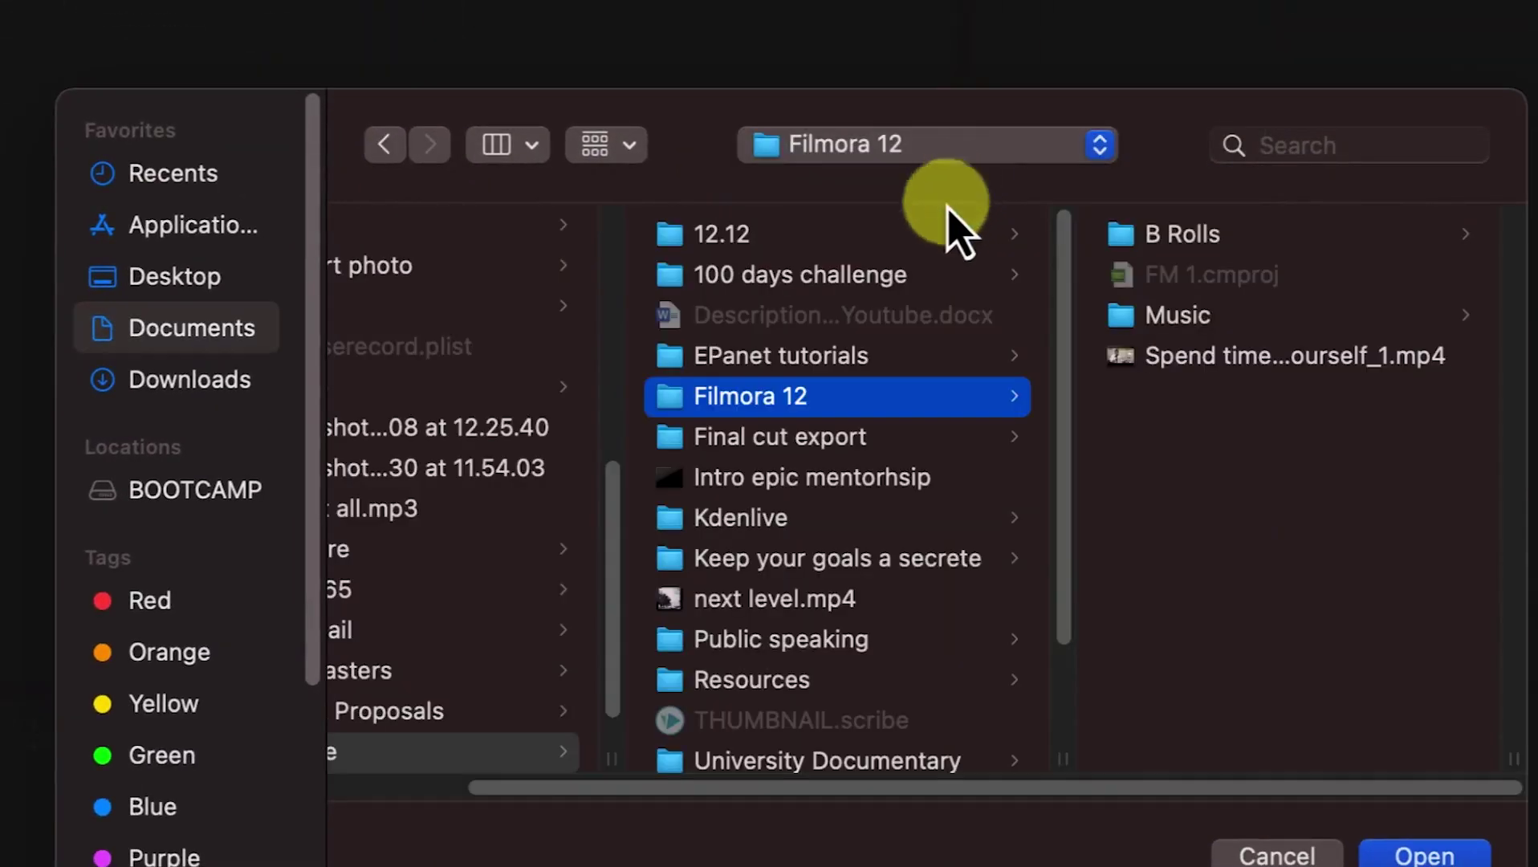
{"action": "left_click", "coordinate": [1196, 315]}
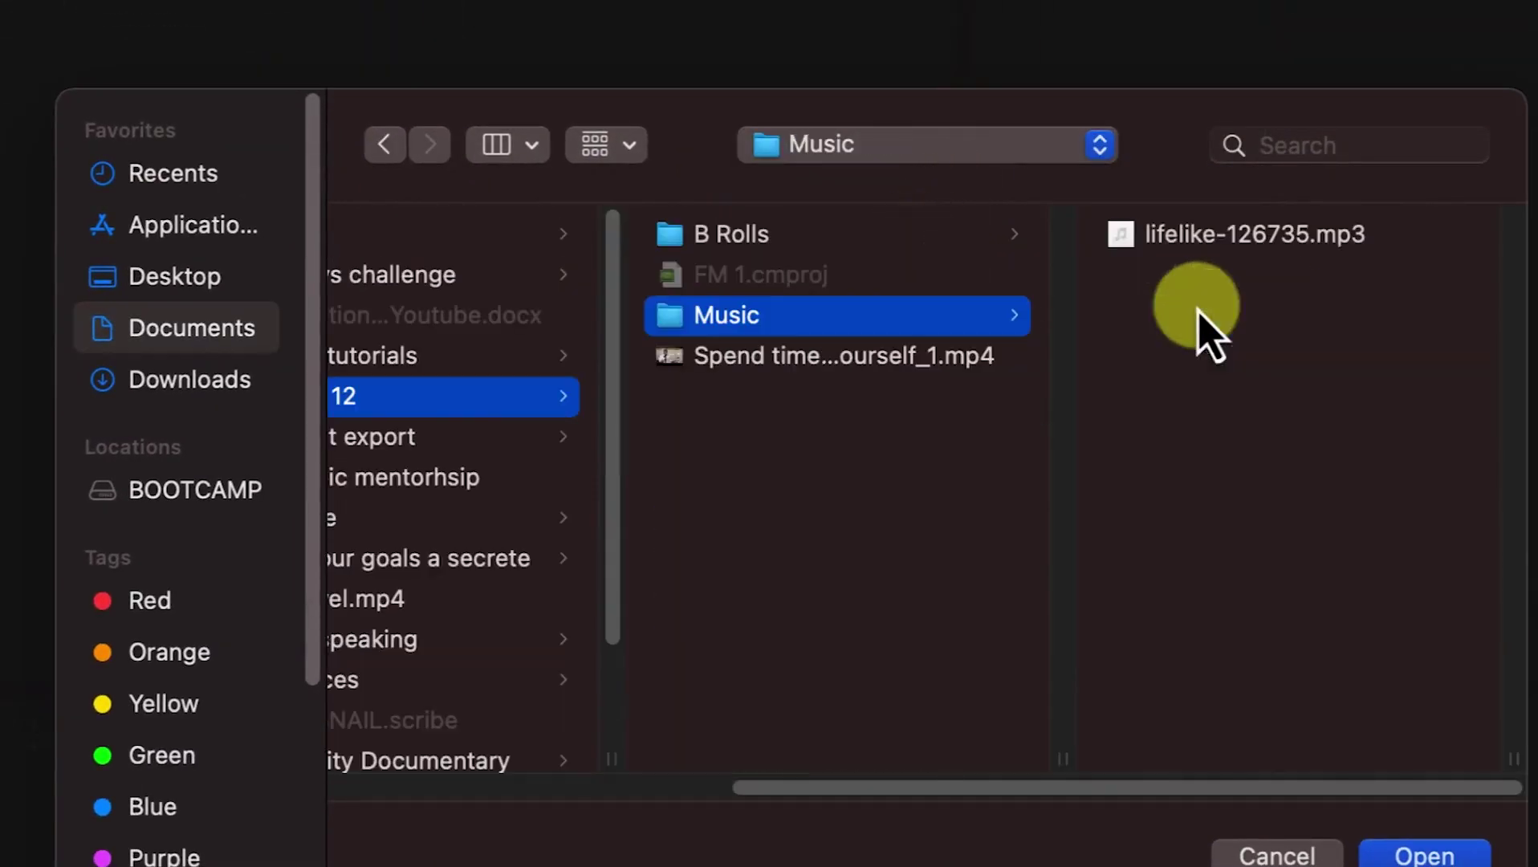
{"action": "left_click", "coordinate": [1456, 853]}
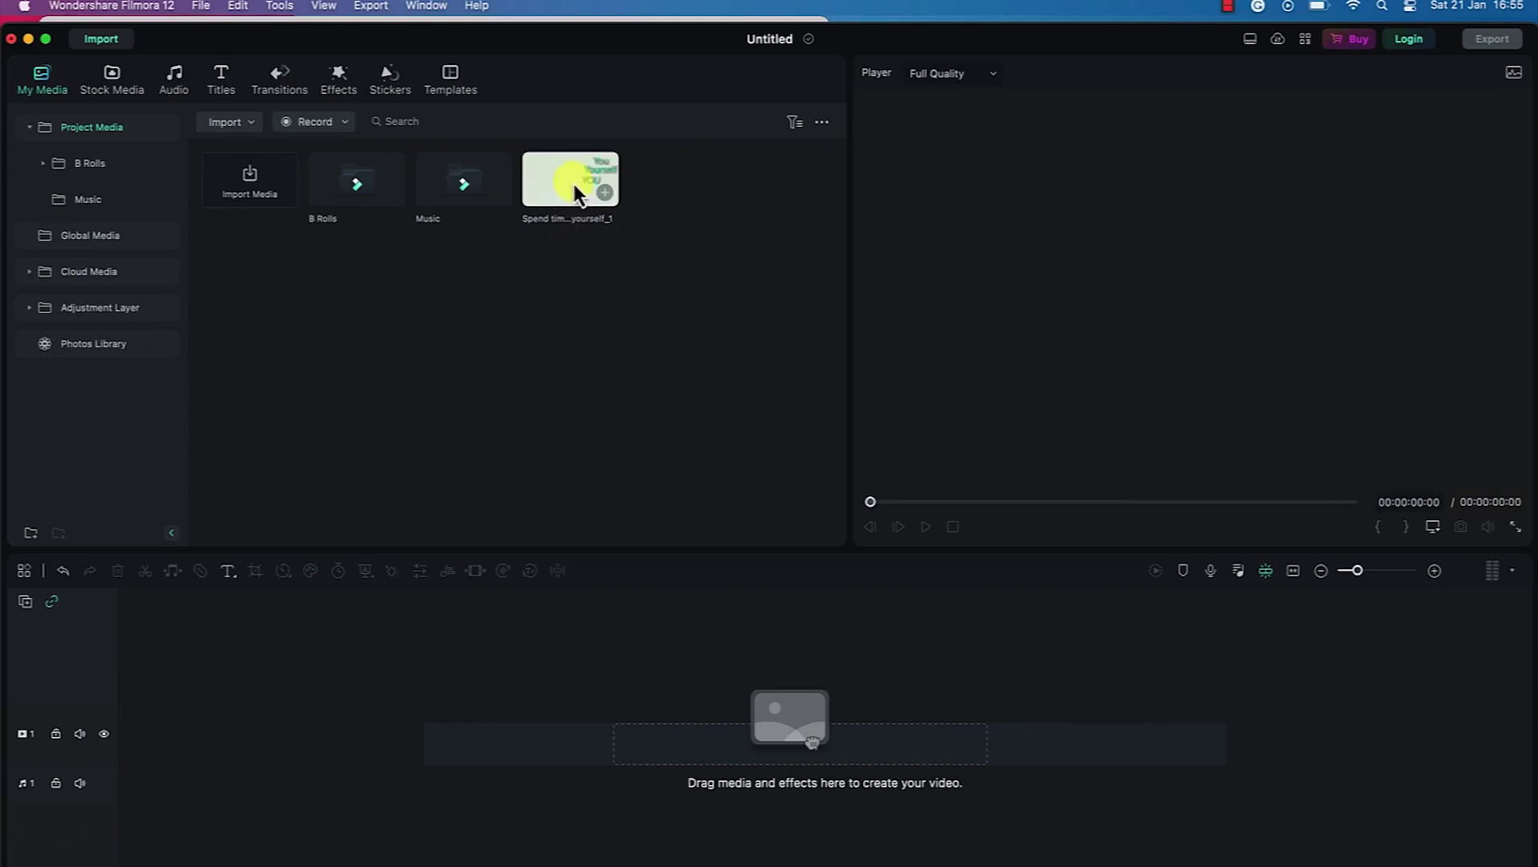
Place the Spend time with yourself_1 clip at the start of video track 1, matching the project to 1920x1080 30.00fps, and scrub to 00:00:21:20
{"action": "left_click_drag", "start_coordinate": [440, 588], "coordinate": [125, 732]}
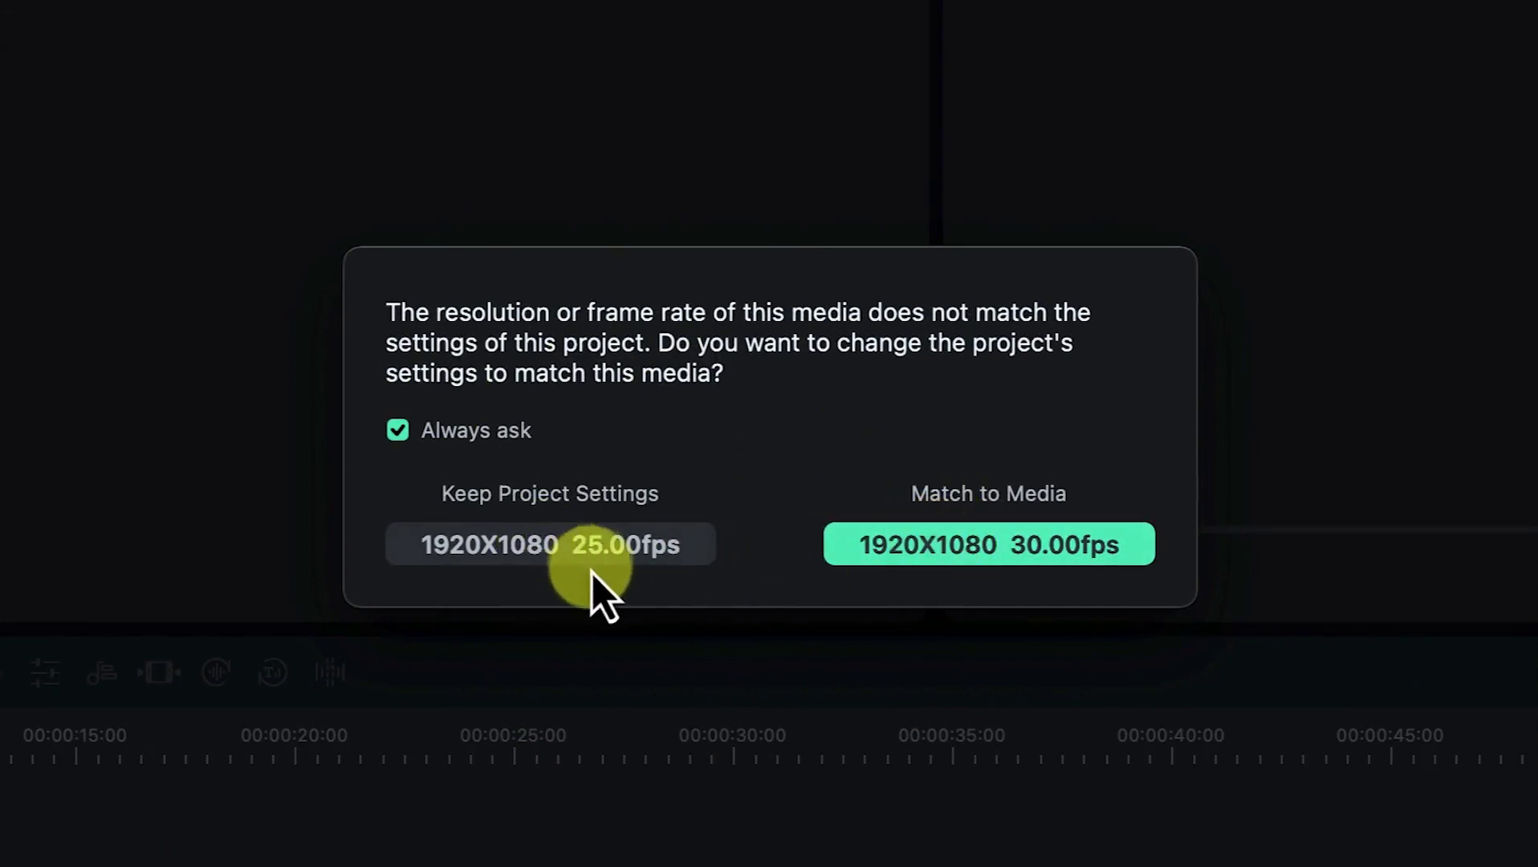
{"action": "left_click", "coordinate": [991, 539]}
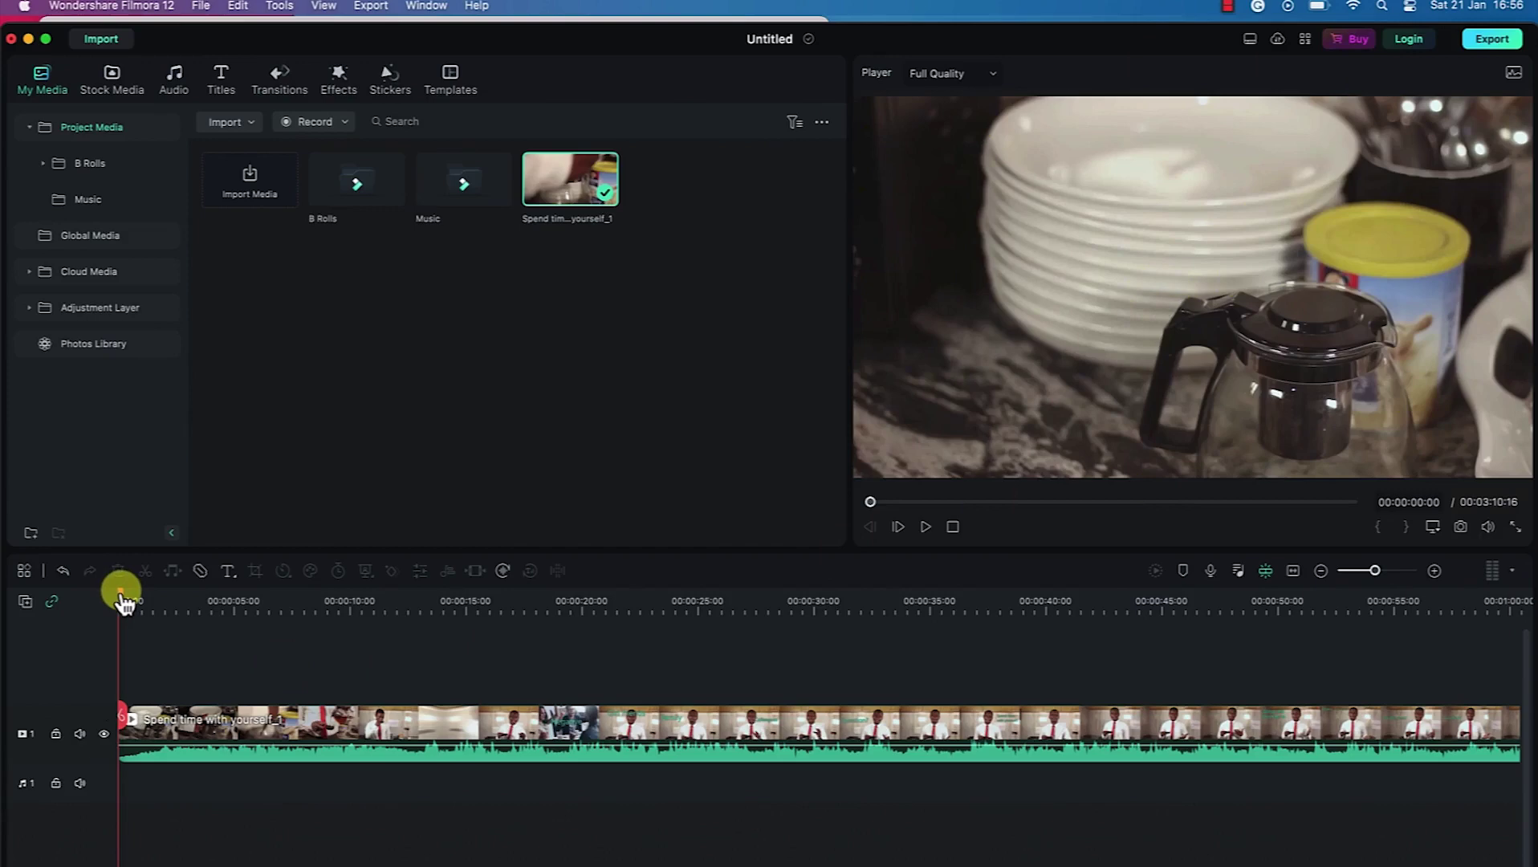
{"action": "left_click_drag", "start_coordinate": [125, 602], "coordinate": [626, 636]}
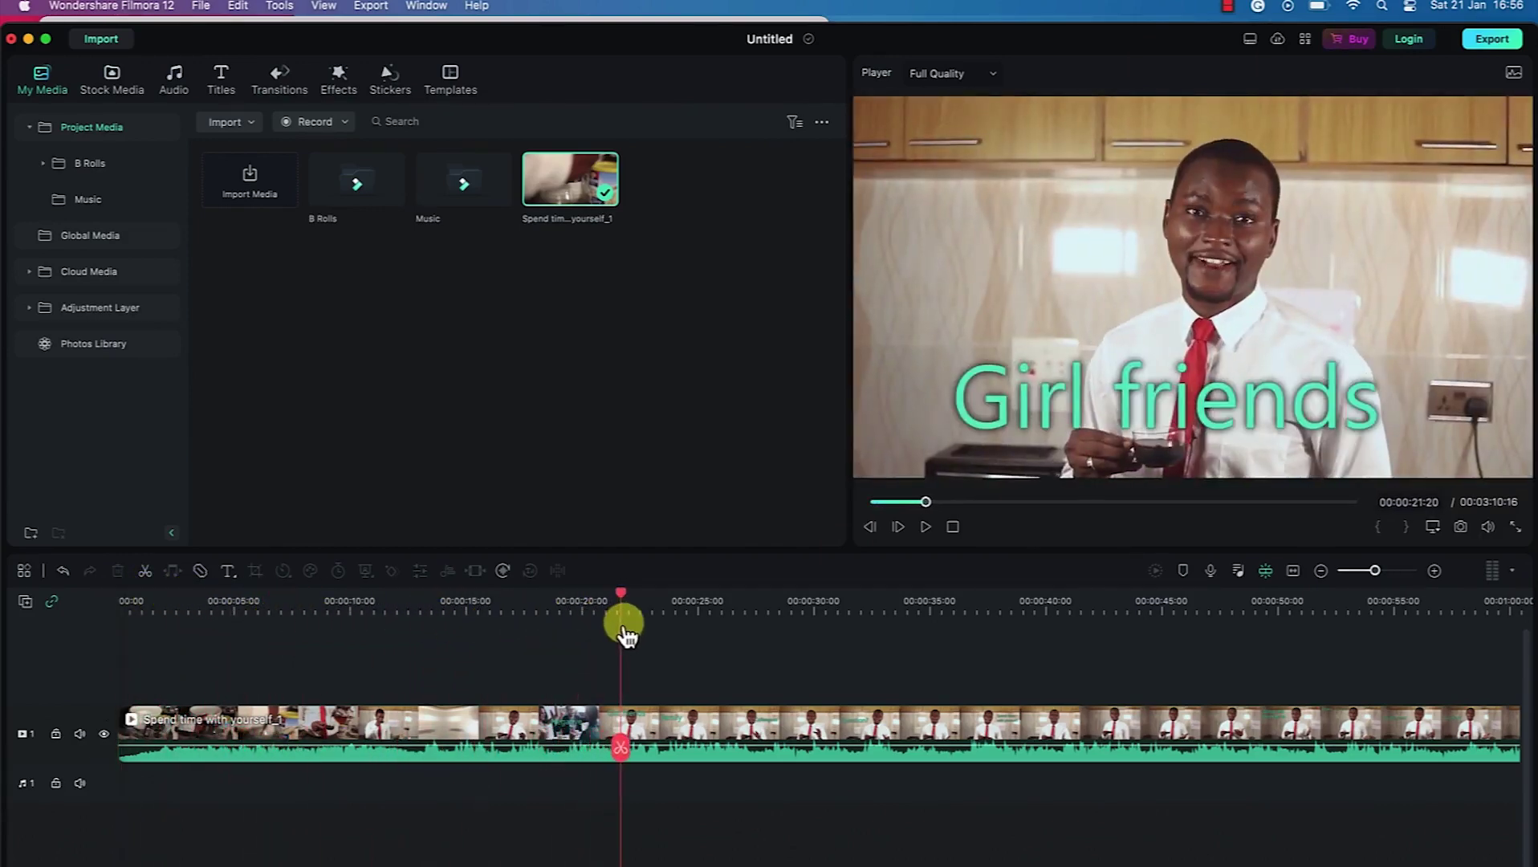
Delete the Spend time with yourself_1 clip from the timeline and play its source from the project media
{"action": "left_click", "coordinate": [581, 744]}
{"action": "key", "text": "Delete"}
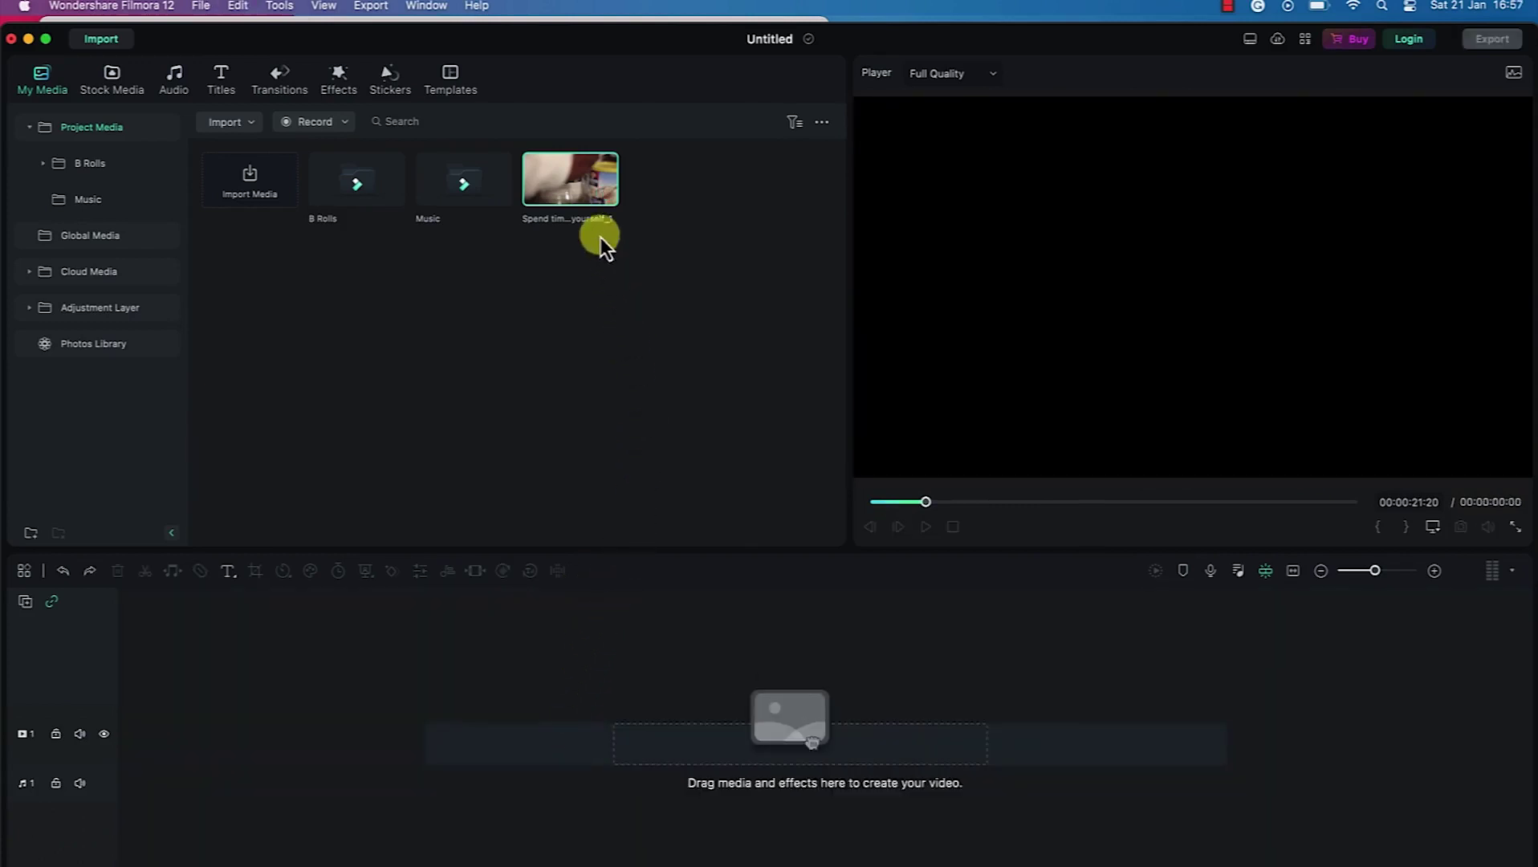
{"action": "double_click", "coordinate": [576, 180]}
{"action": "left_click", "coordinate": [927, 527]}
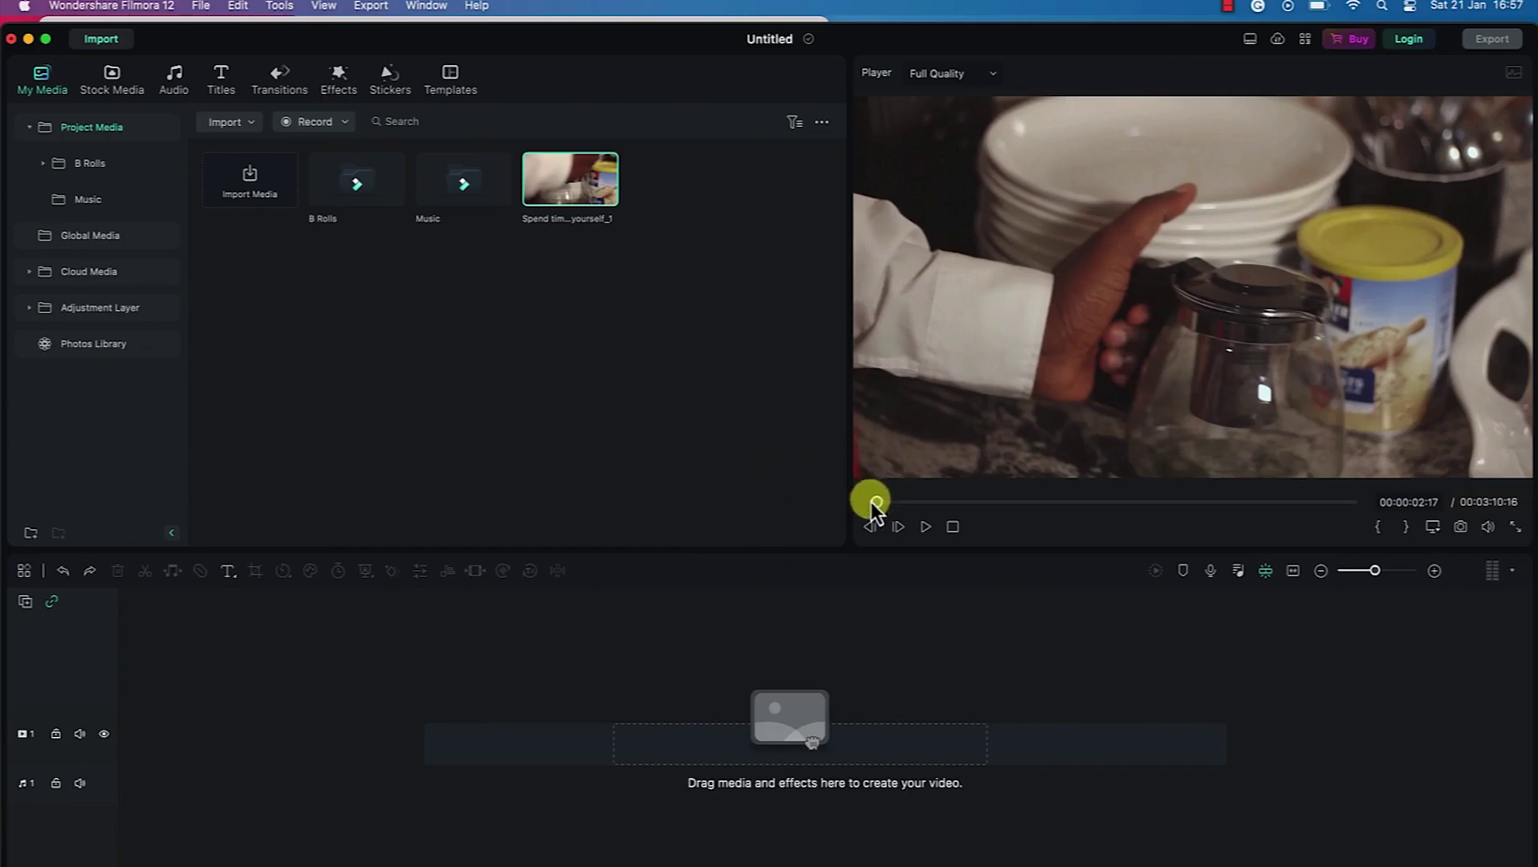
Mark the source clip's in point at 00:00:30:08 and out point at 00:01:46:09, and place that section at the start of video track 1
{"action": "left_click_drag", "start_coordinate": [878, 503], "coordinate": [947, 503]}
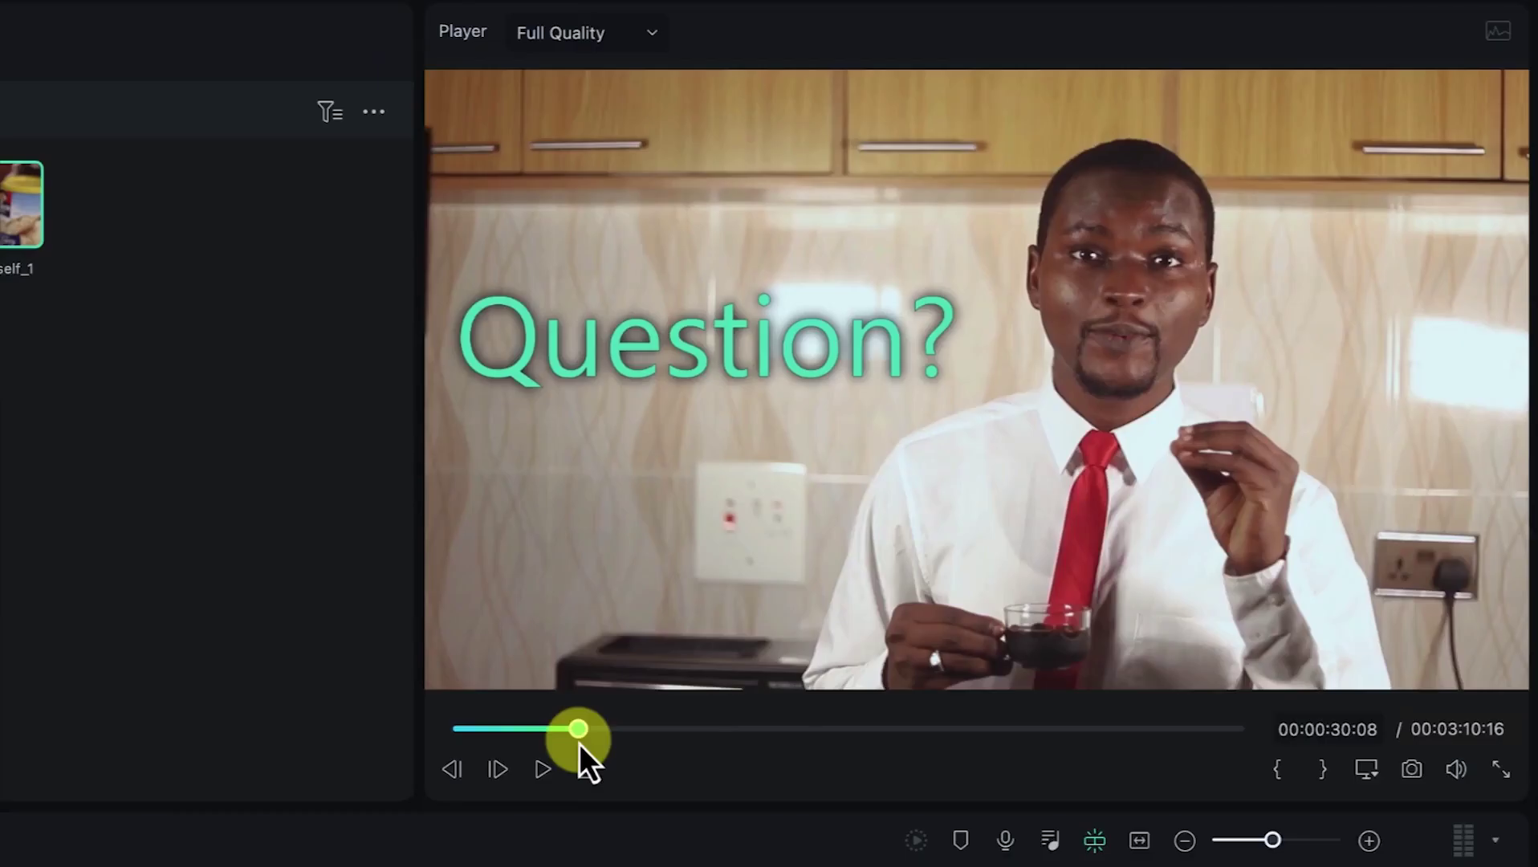
{"action": "left_click", "coordinate": [1278, 772]}
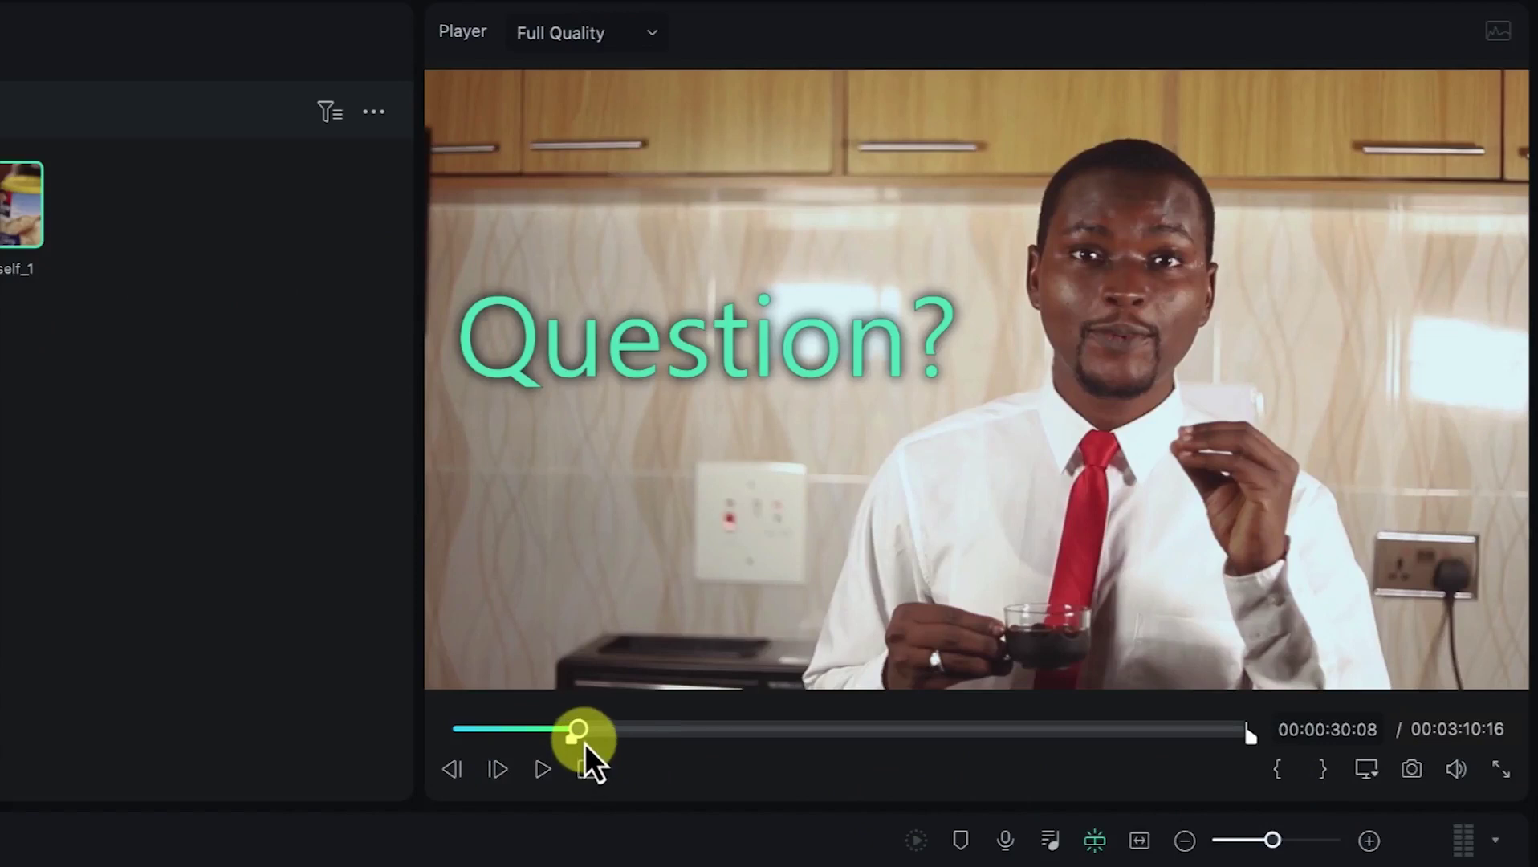
{"action": "left_click_drag", "start_coordinate": [577, 732], "coordinate": [894, 731]}
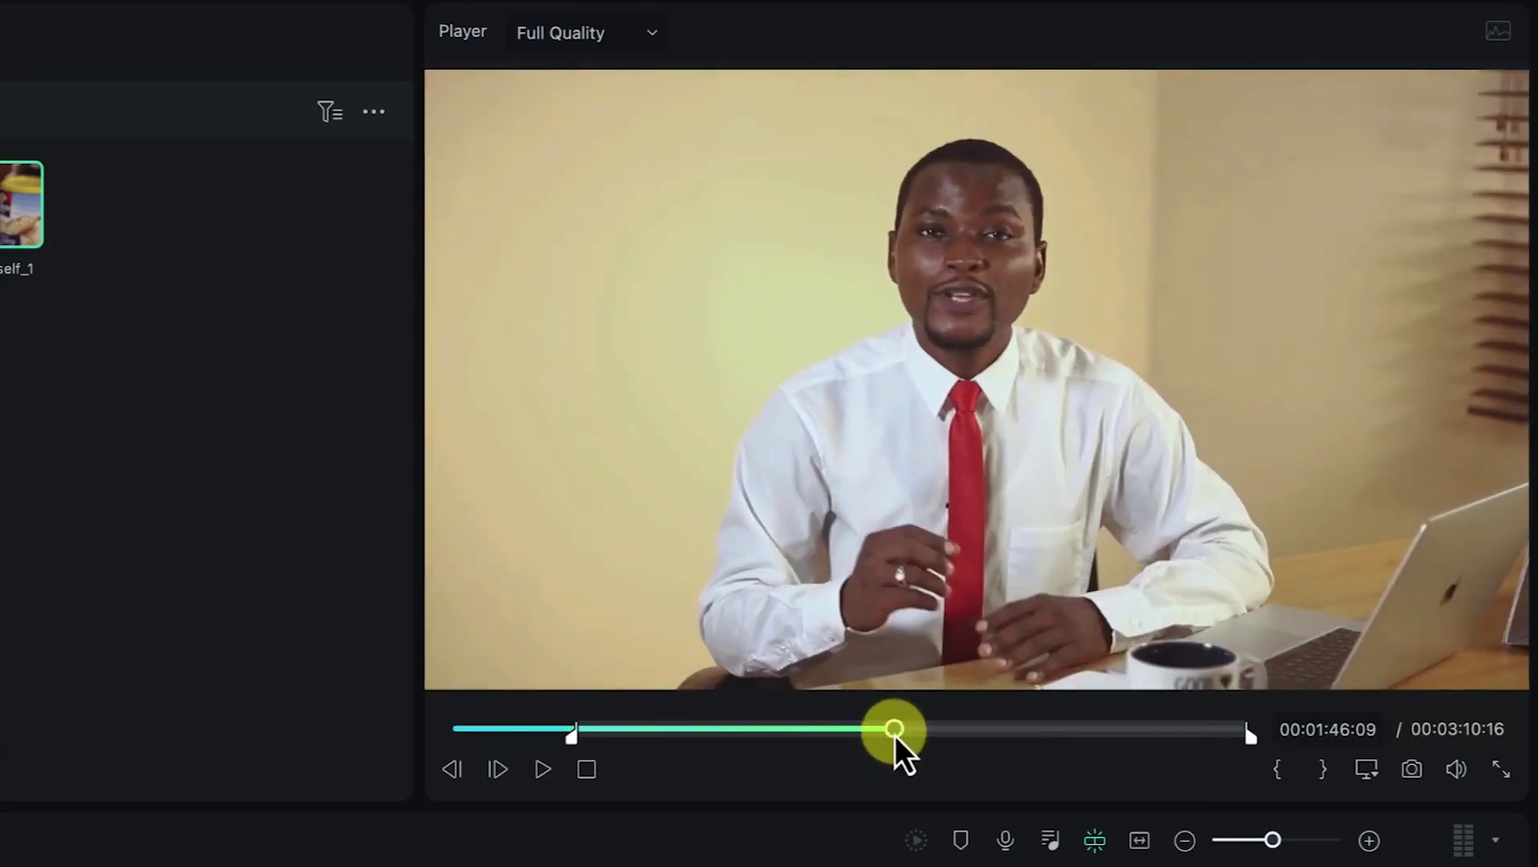
{"action": "left_click", "coordinate": [1323, 771]}
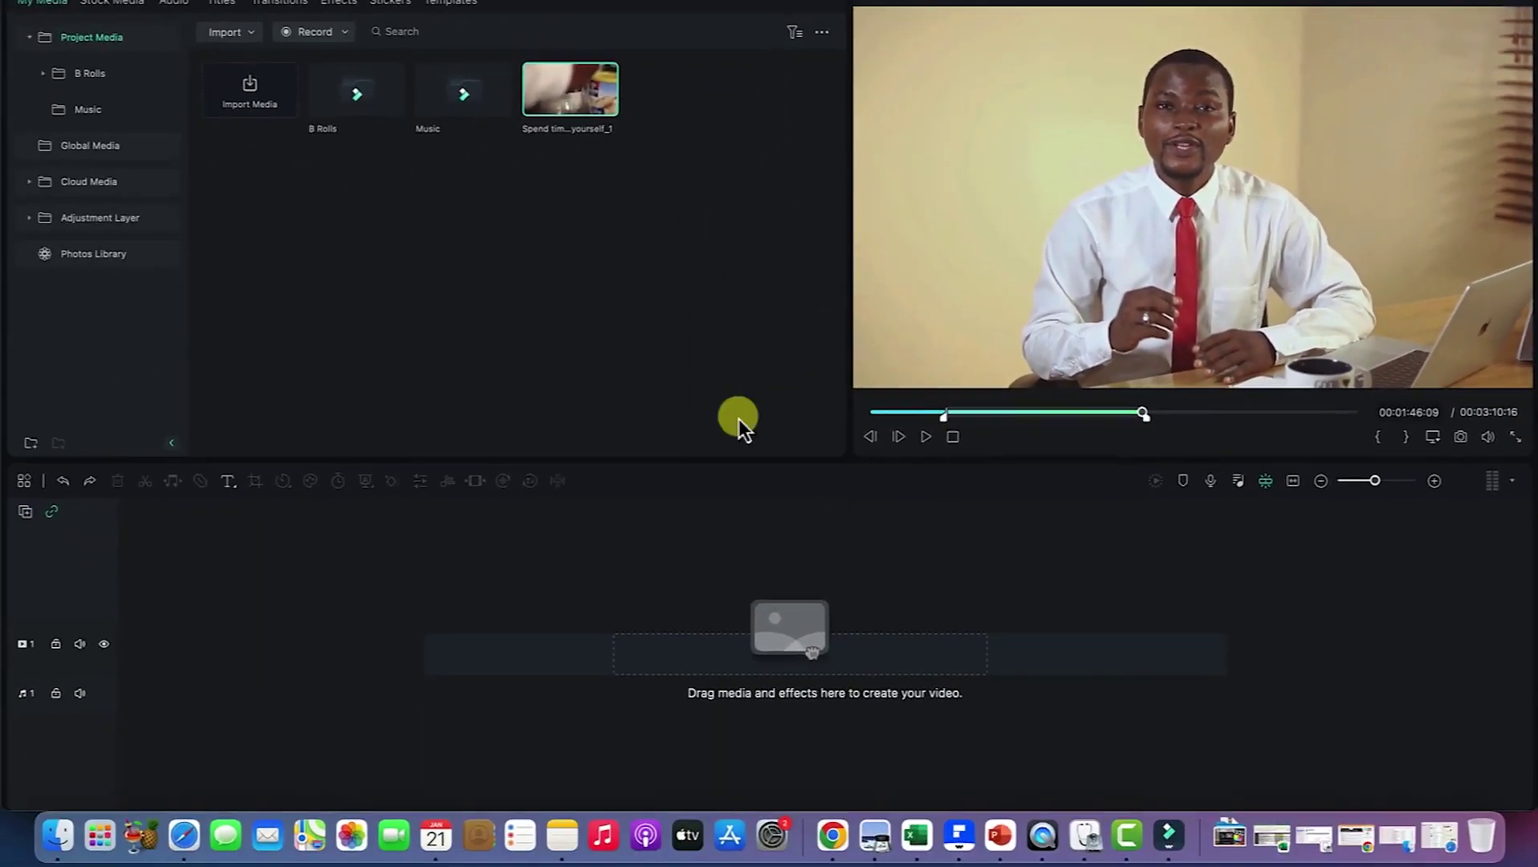
{"action": "left_click_drag", "start_coordinate": [580, 111], "coordinate": [437, 645]}
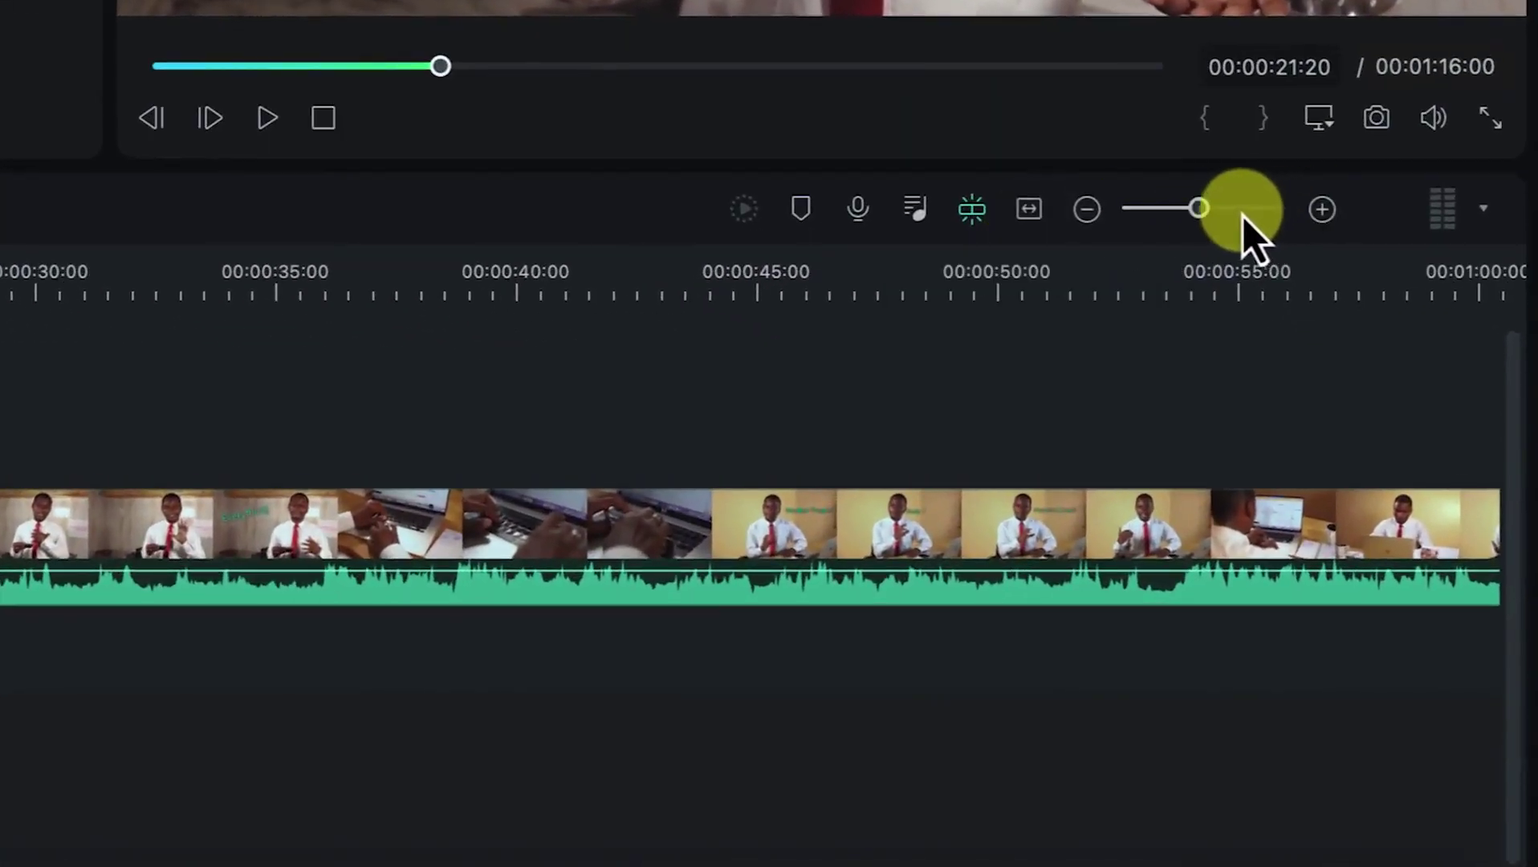
Try different timeline zoom levels and fit the whole trimmed clip to the timeline width
{"action": "left_click_drag", "start_coordinate": [1200, 211], "coordinate": [1224, 212]}
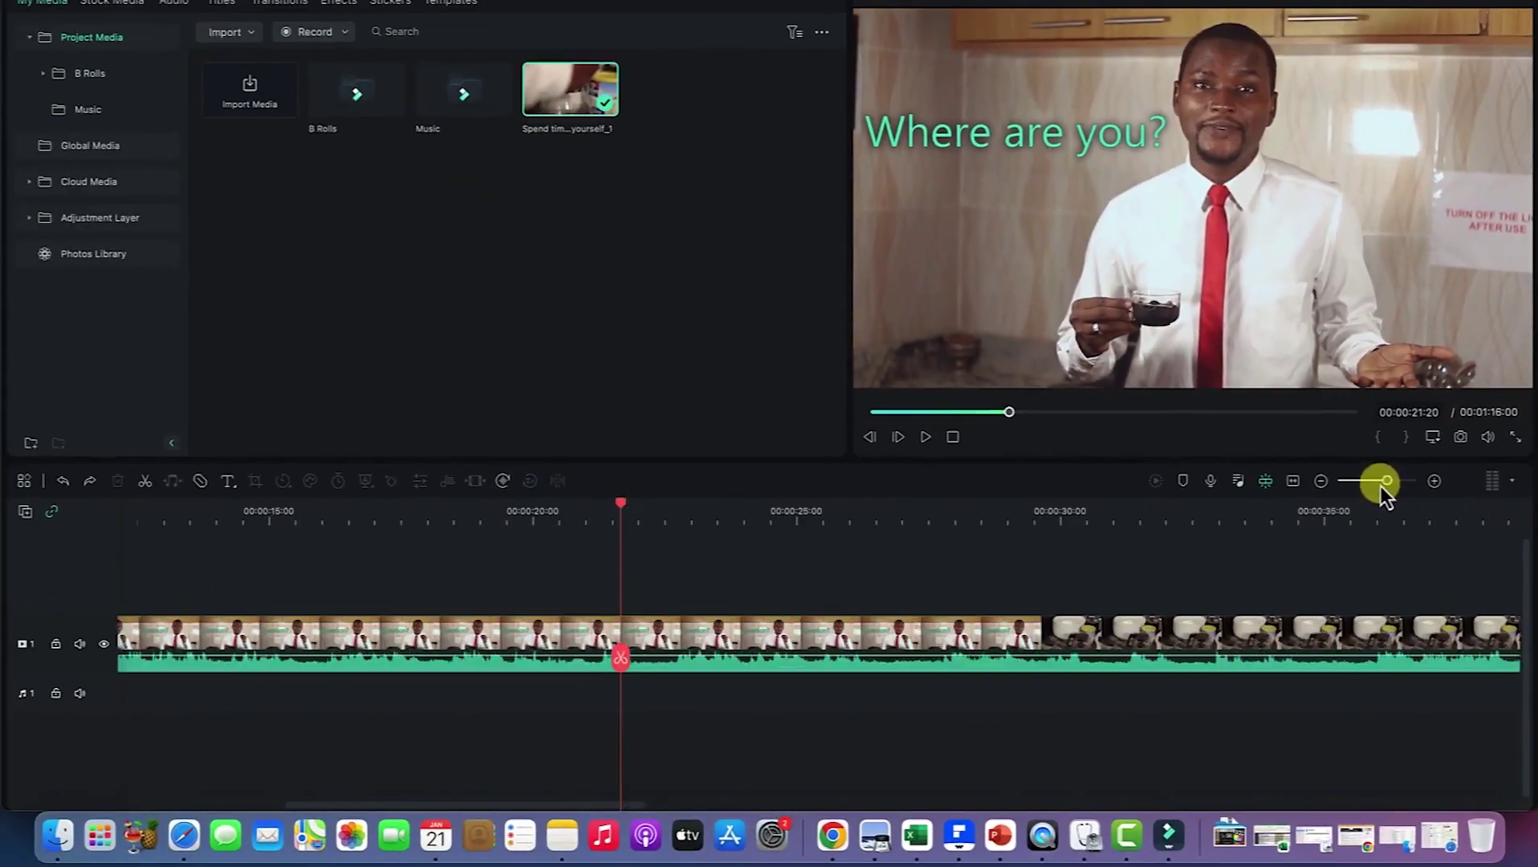
{"action": "left_click_drag", "start_coordinate": [1381, 486], "coordinate": [1372, 483]}
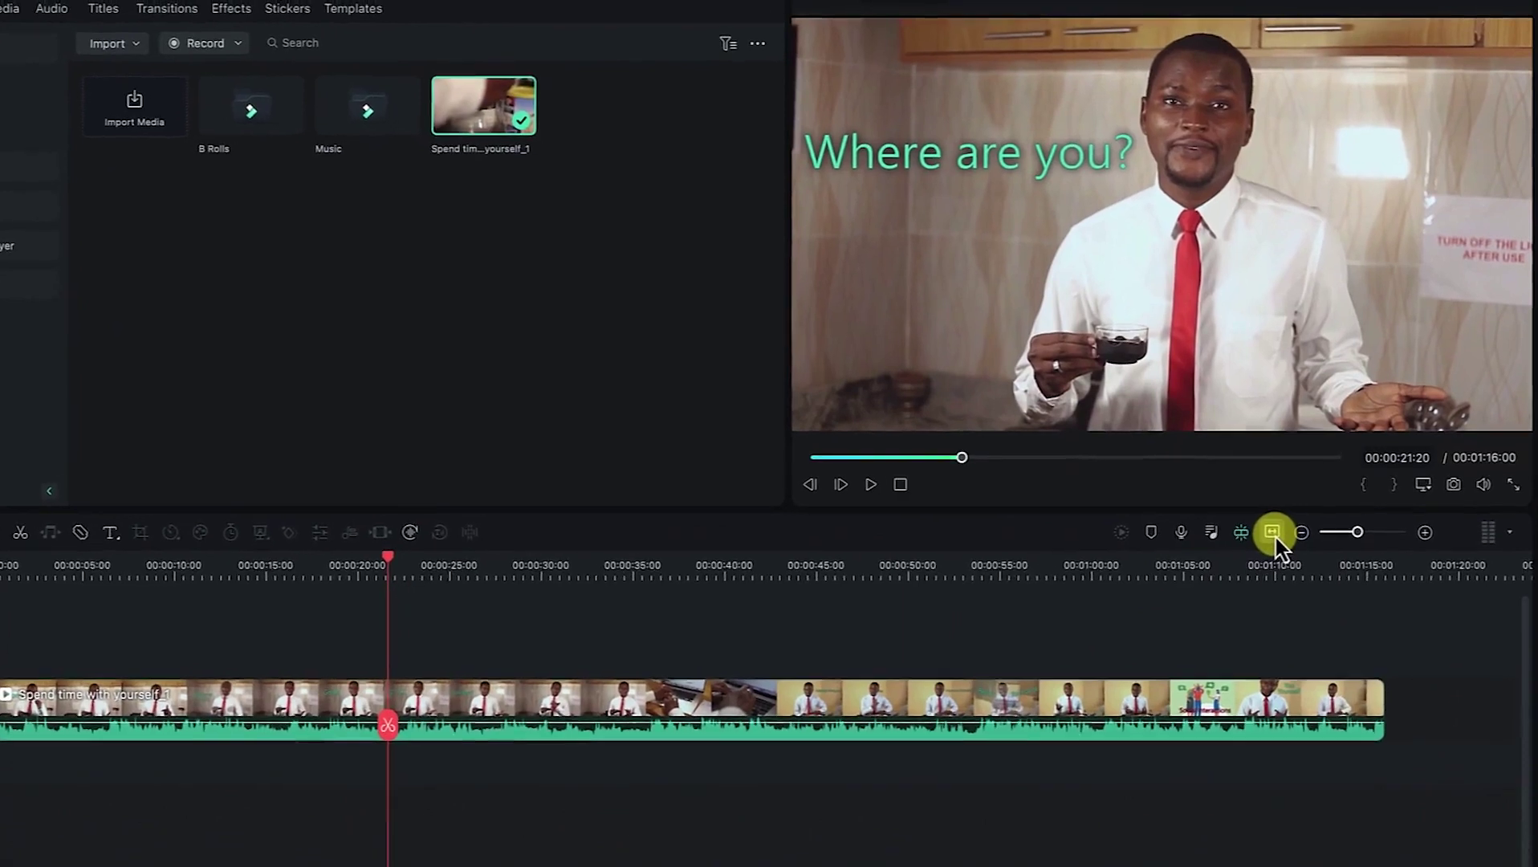
{"action": "left_click", "coordinate": [1274, 535]}
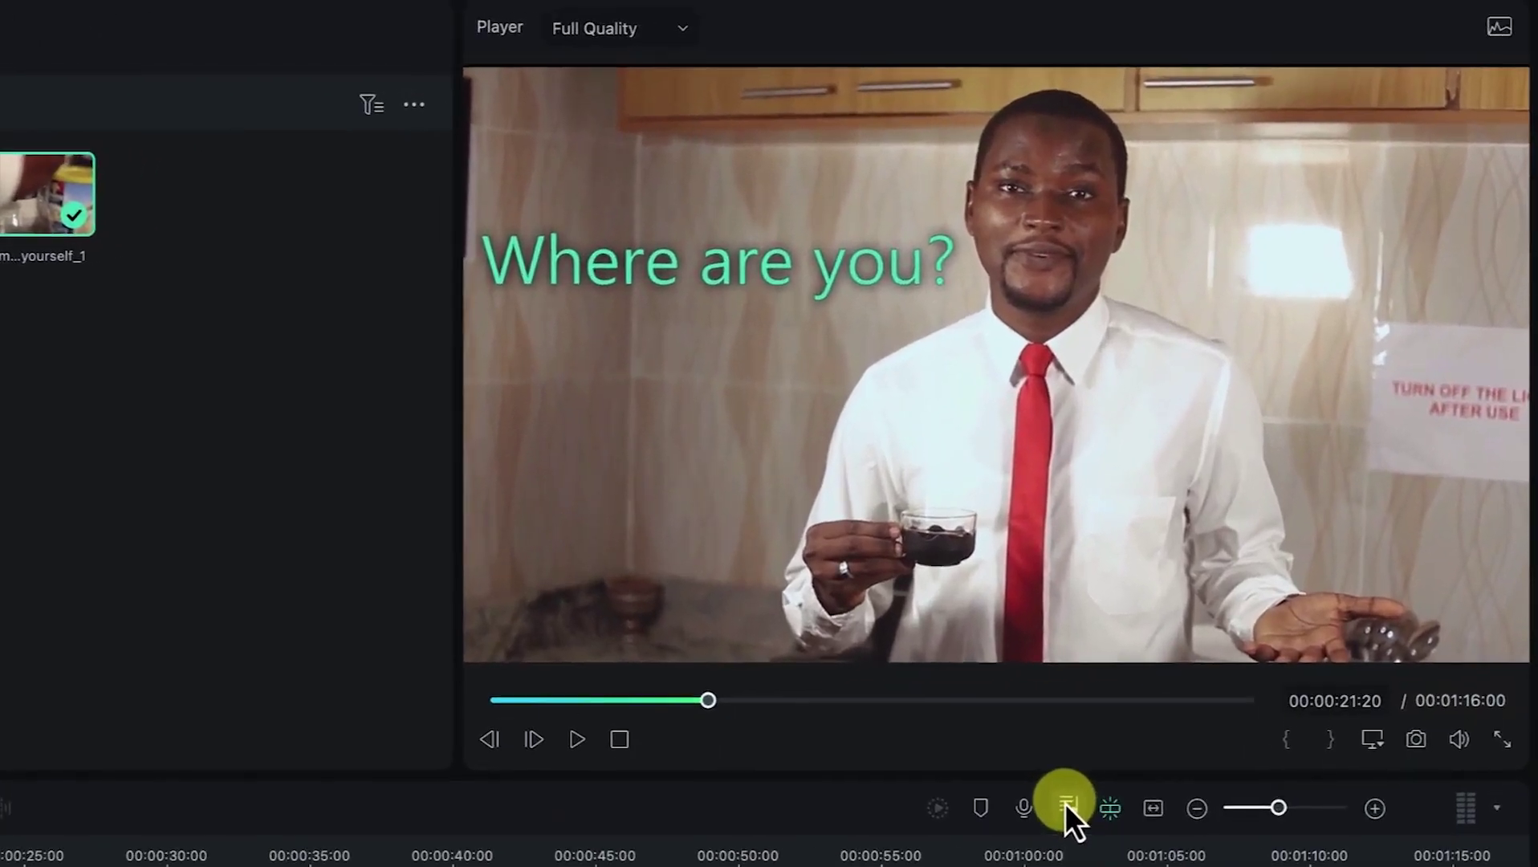
Play the clip in the Audio Mixer and try raising the Video 1 track volume to 1.6 dB
{"action": "left_click", "coordinate": [1212, 539]}
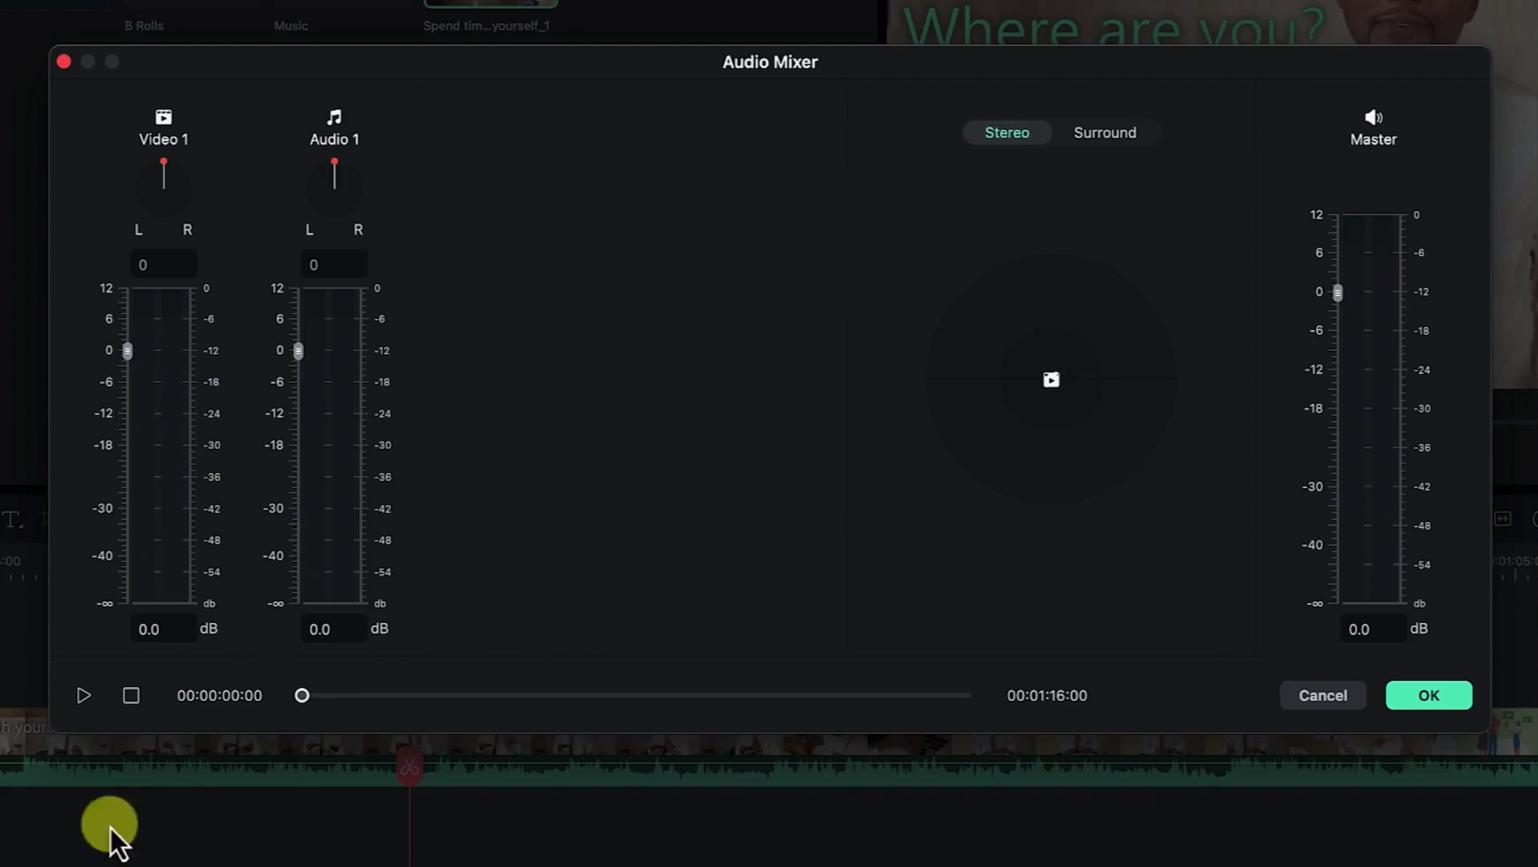
{"action": "left_click", "coordinate": [83, 704]}
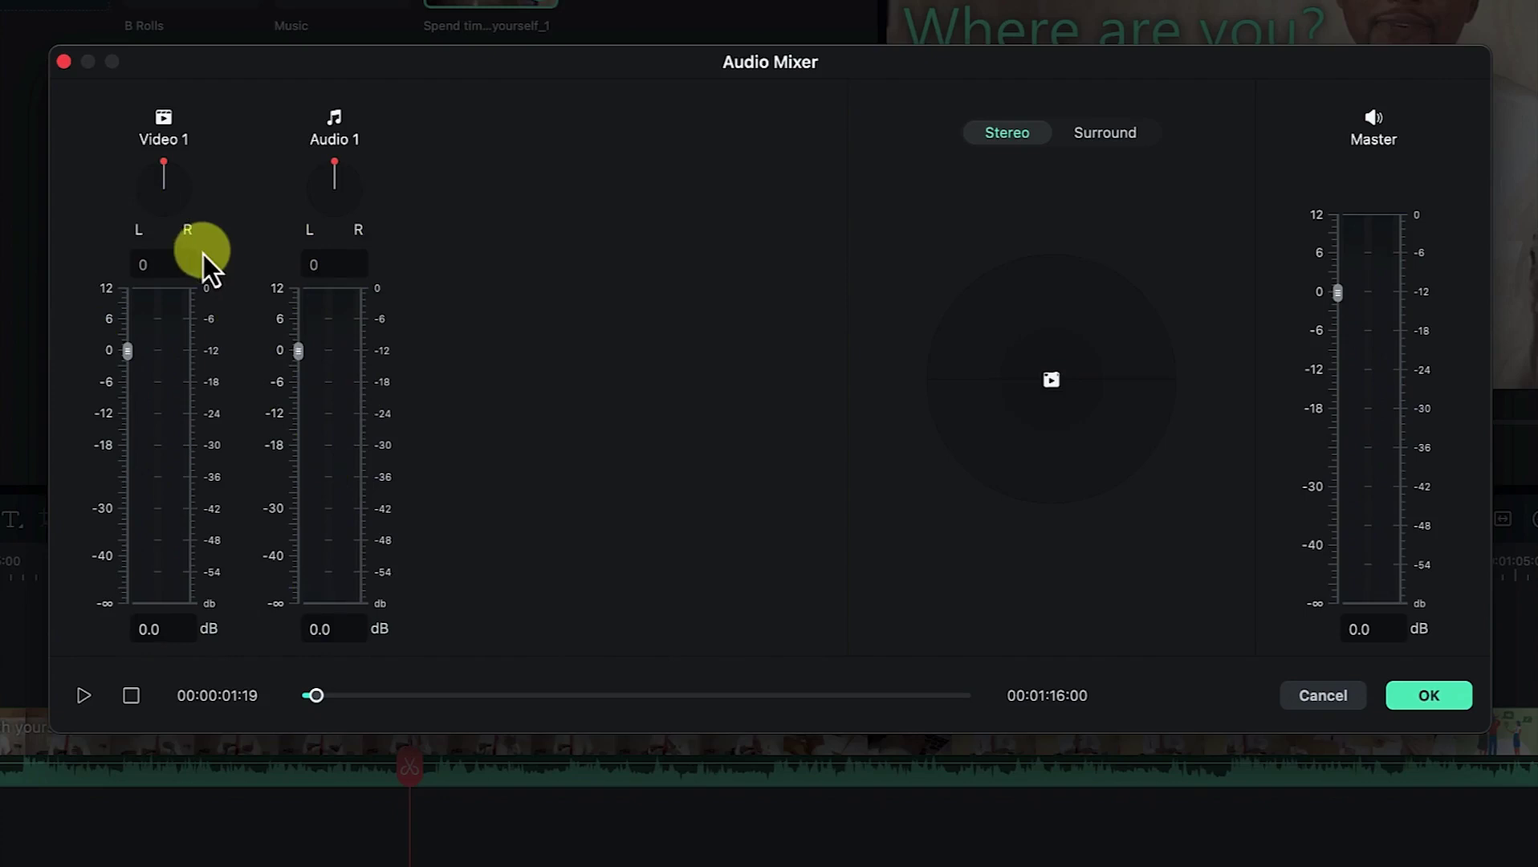
{"action": "left_click", "coordinate": [84, 695]}
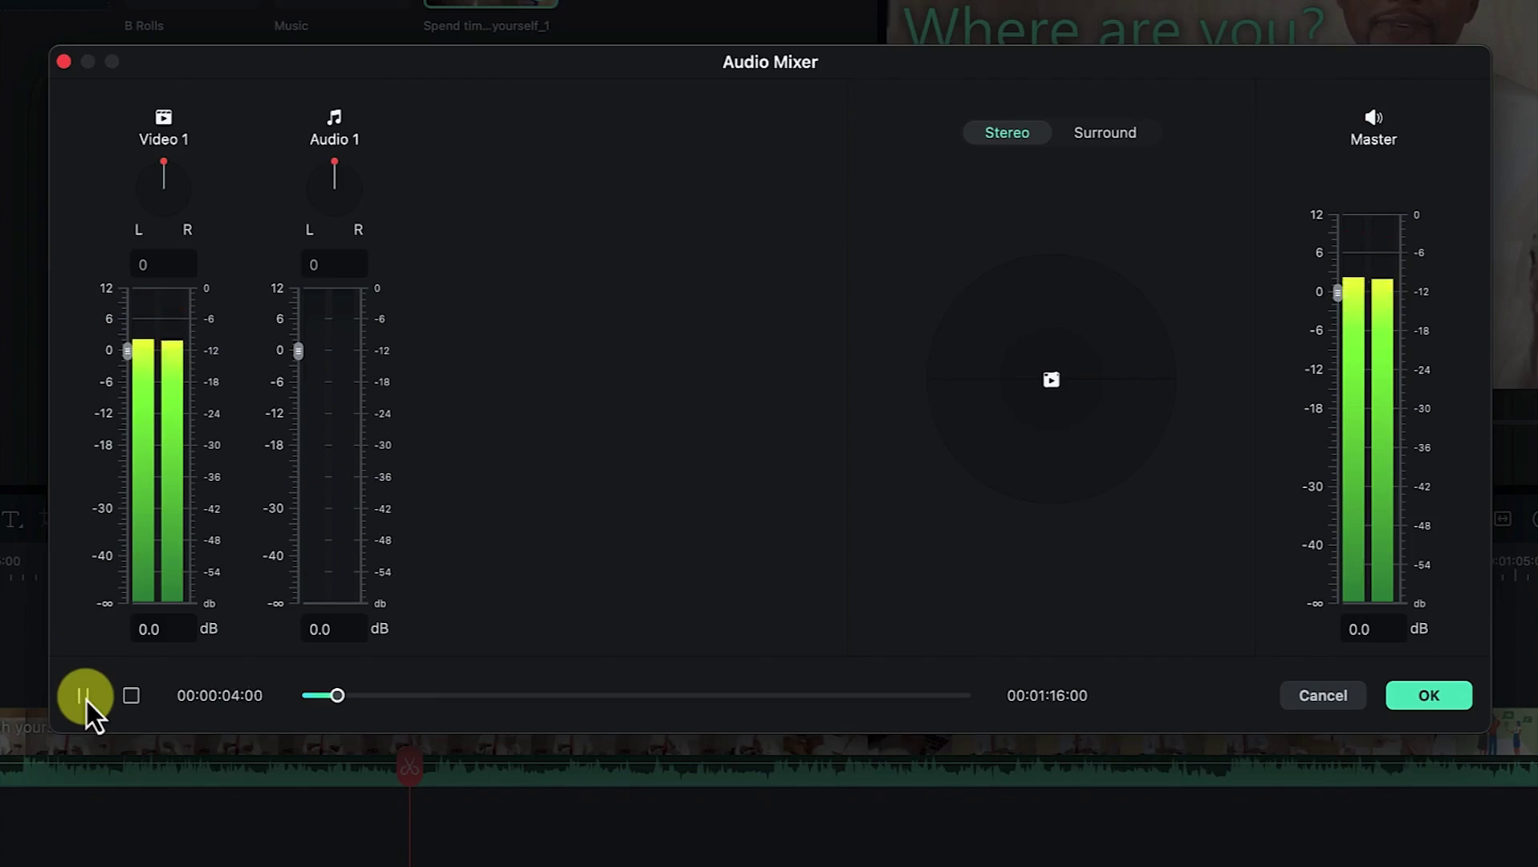
{"action": "left_click", "coordinate": [86, 701]}
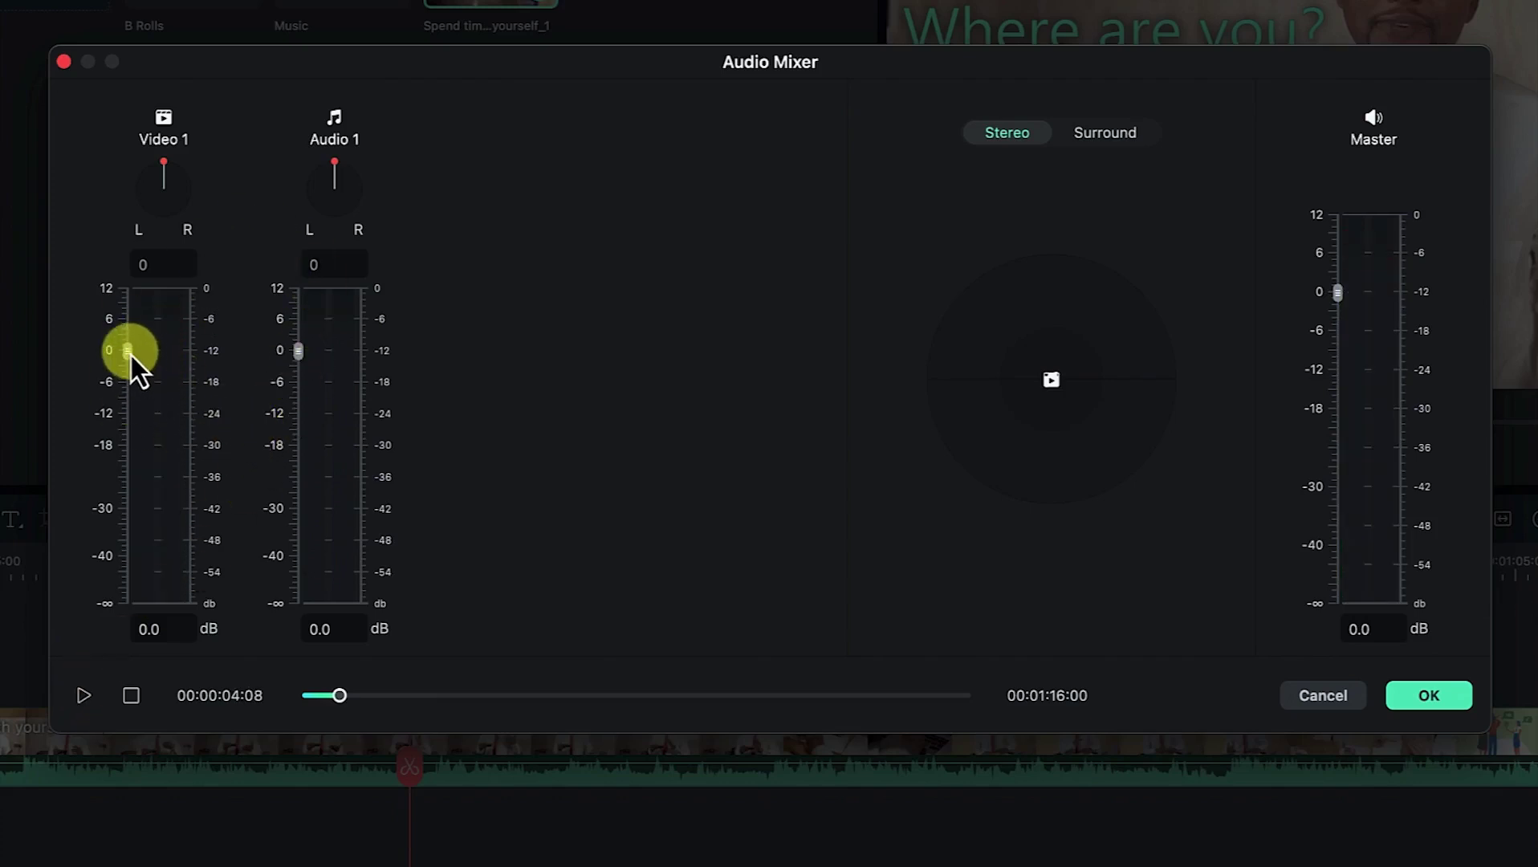
{"action": "mouse_move", "coordinate": [131, 355]}
{"action": "left_mouse_down"}
{"action": "mouse_move", "coordinate": [125, 445]}
{"action": "mouse_move", "coordinate": [131, 348]}
{"action": "left_mouse_up"}
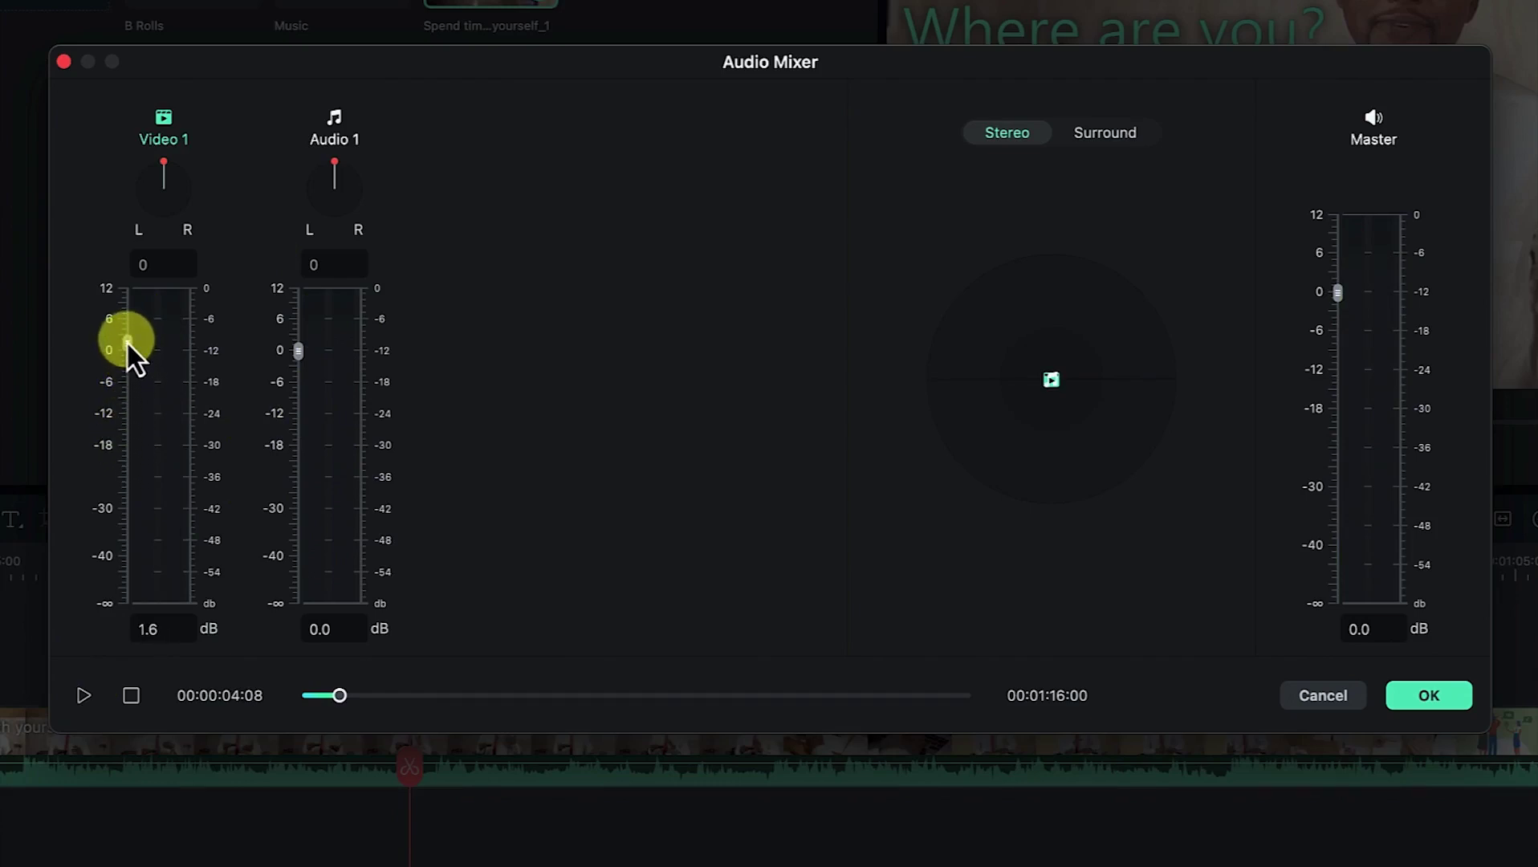
{"action": "left_click", "coordinate": [1316, 696]}
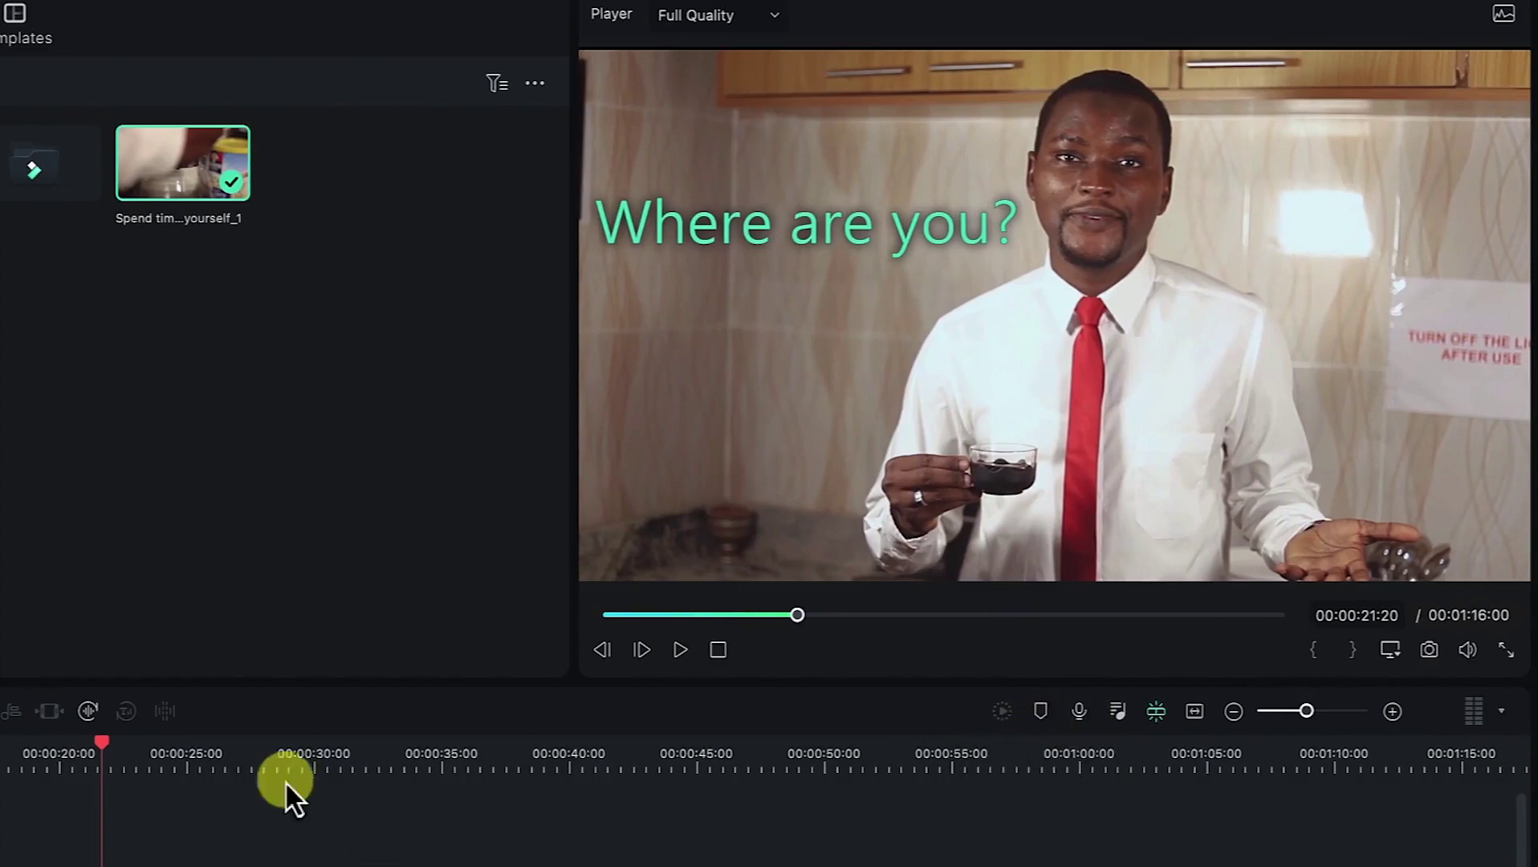
Scrub the timeline to 00:00:22:15 and add a marker there
{"action": "left_click_drag", "start_coordinate": [100, 749], "coordinate": [22, 749]}
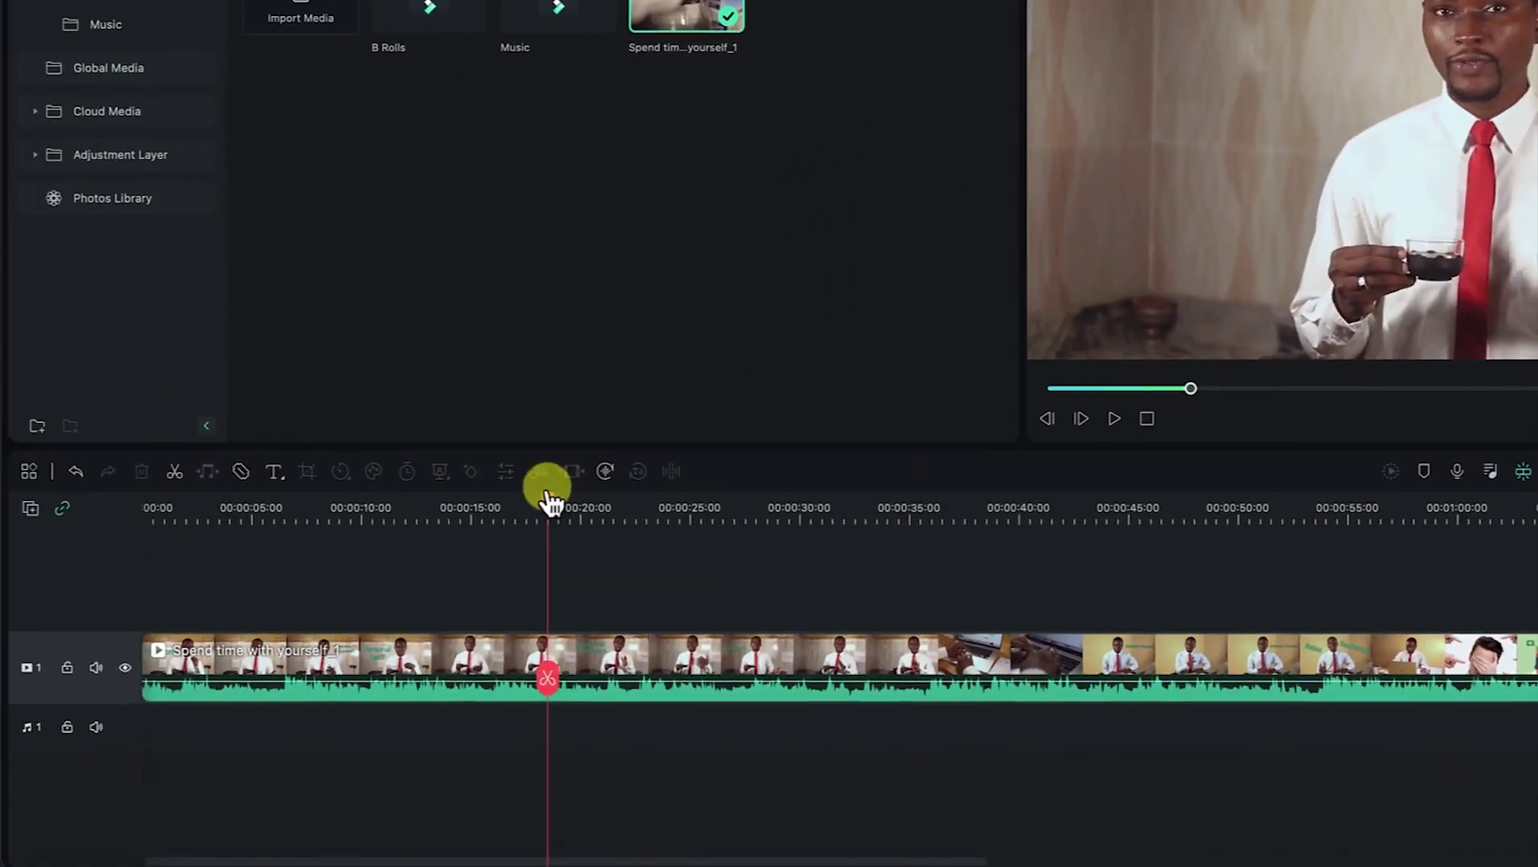
{"action": "left_click_drag", "start_coordinate": [551, 501], "coordinate": [640, 505]}
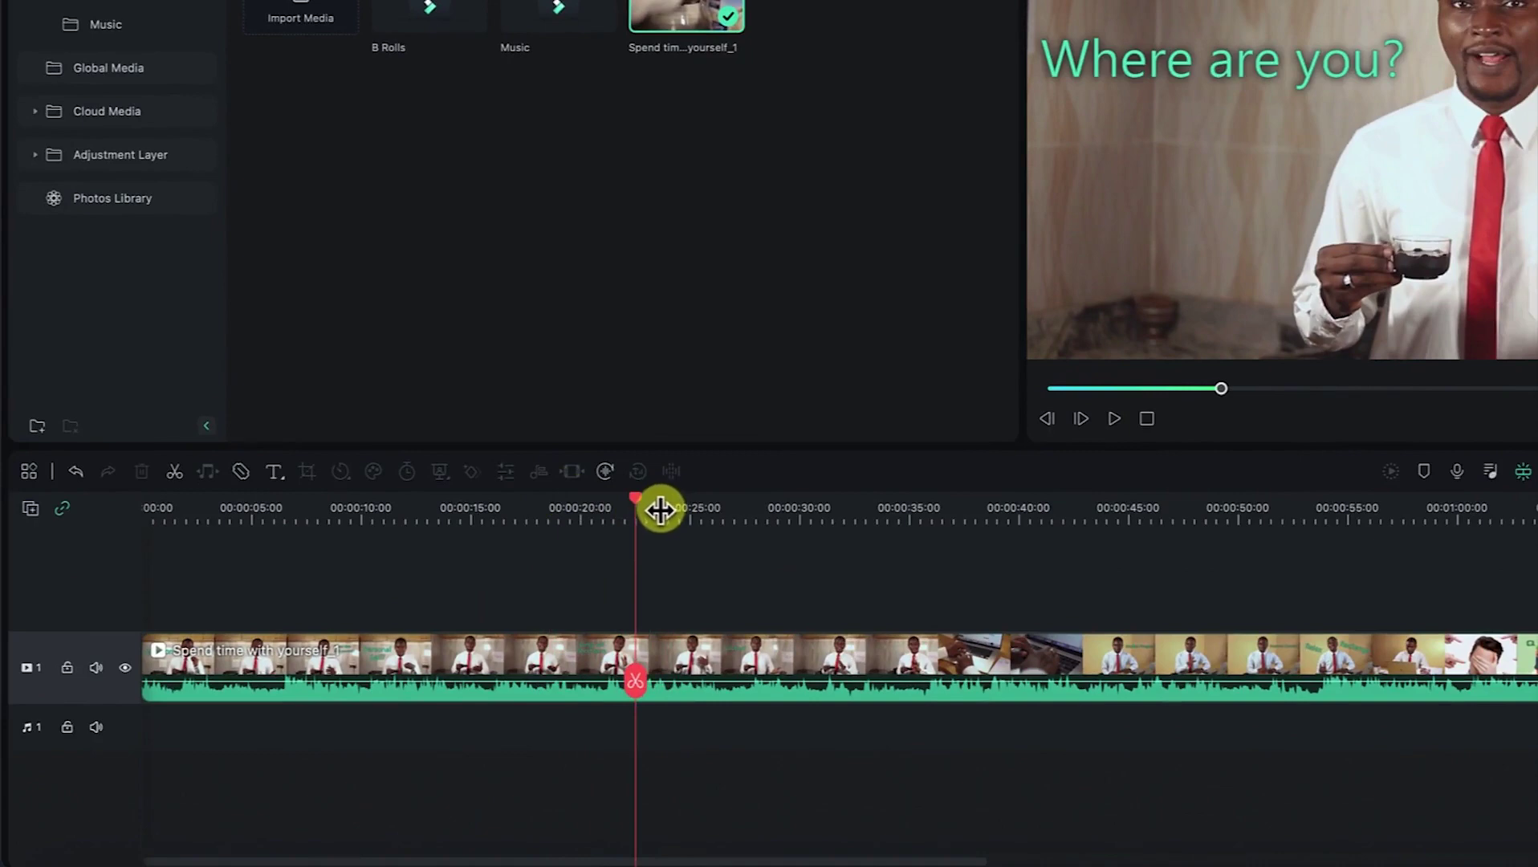
{"action": "left_click", "coordinate": [1426, 471]}
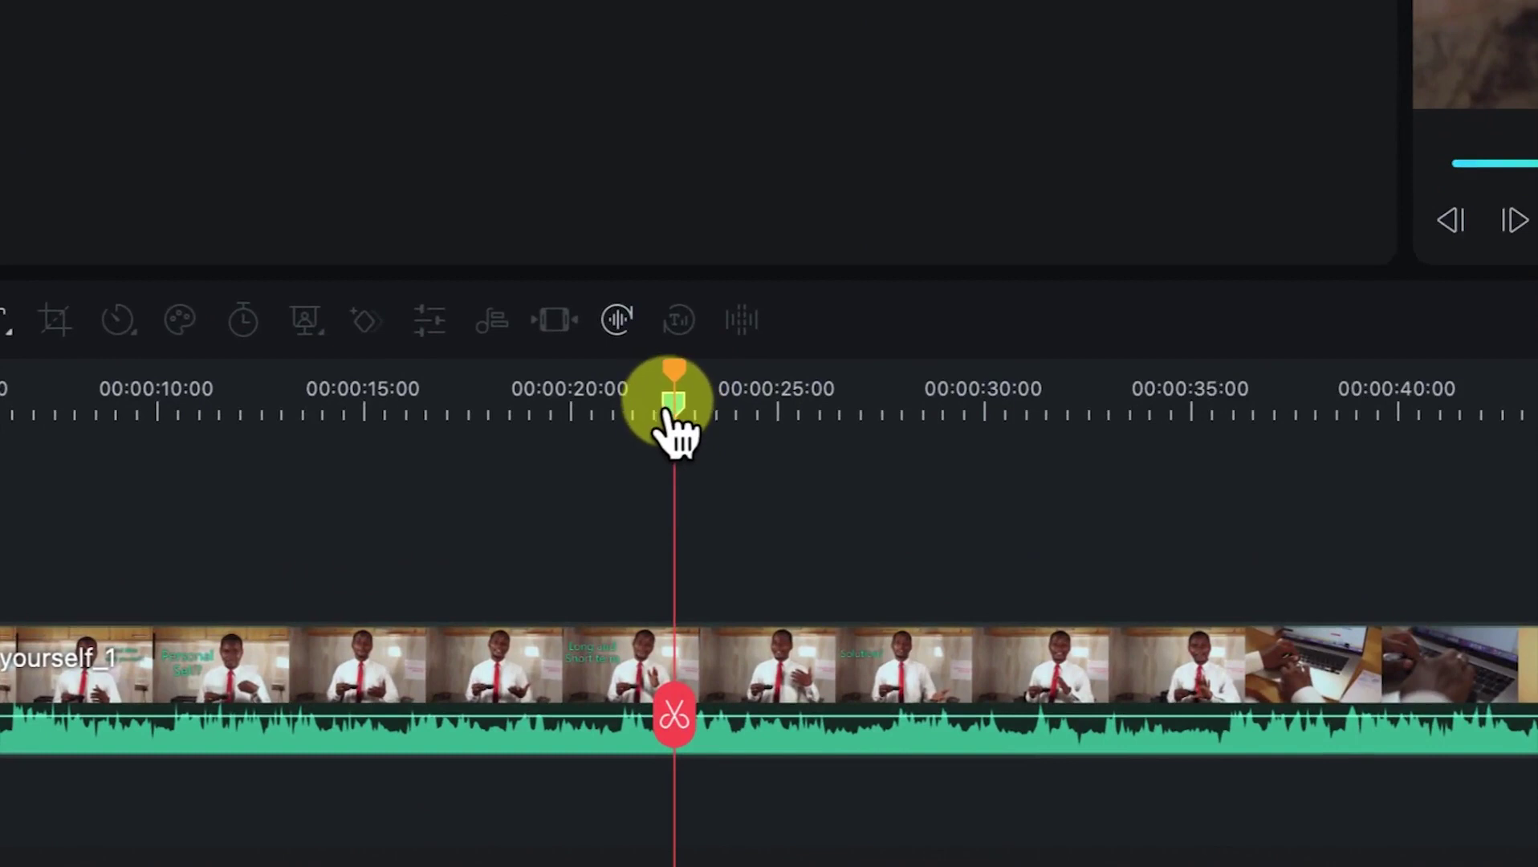
Rename the new timeline marker as Add text and set its color to pinkish red
{"action": "double_click", "coordinate": [675, 413]}
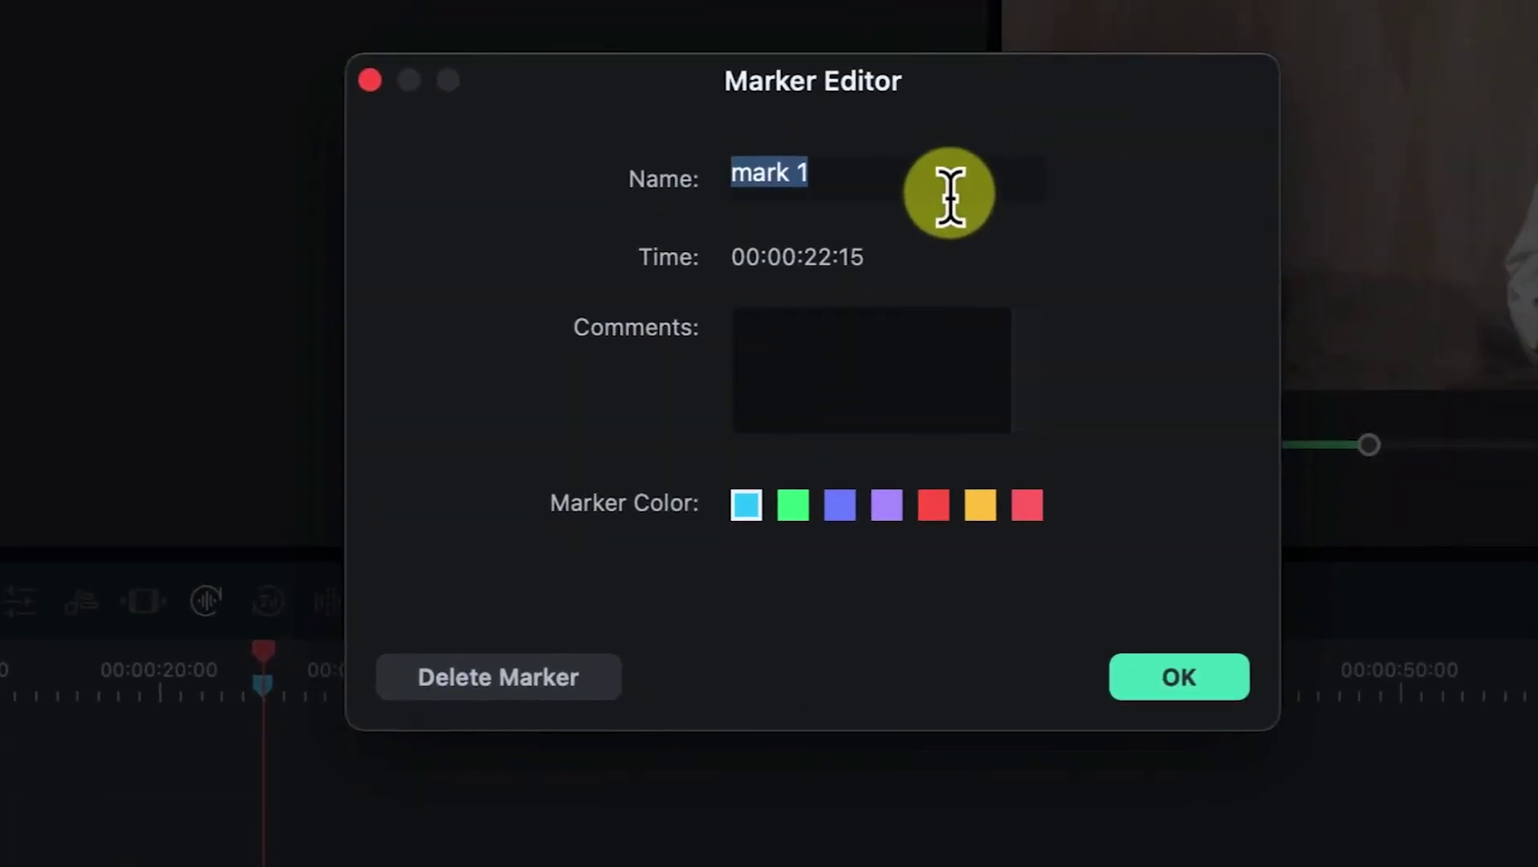
{"action": "type", "text": "Add text"}
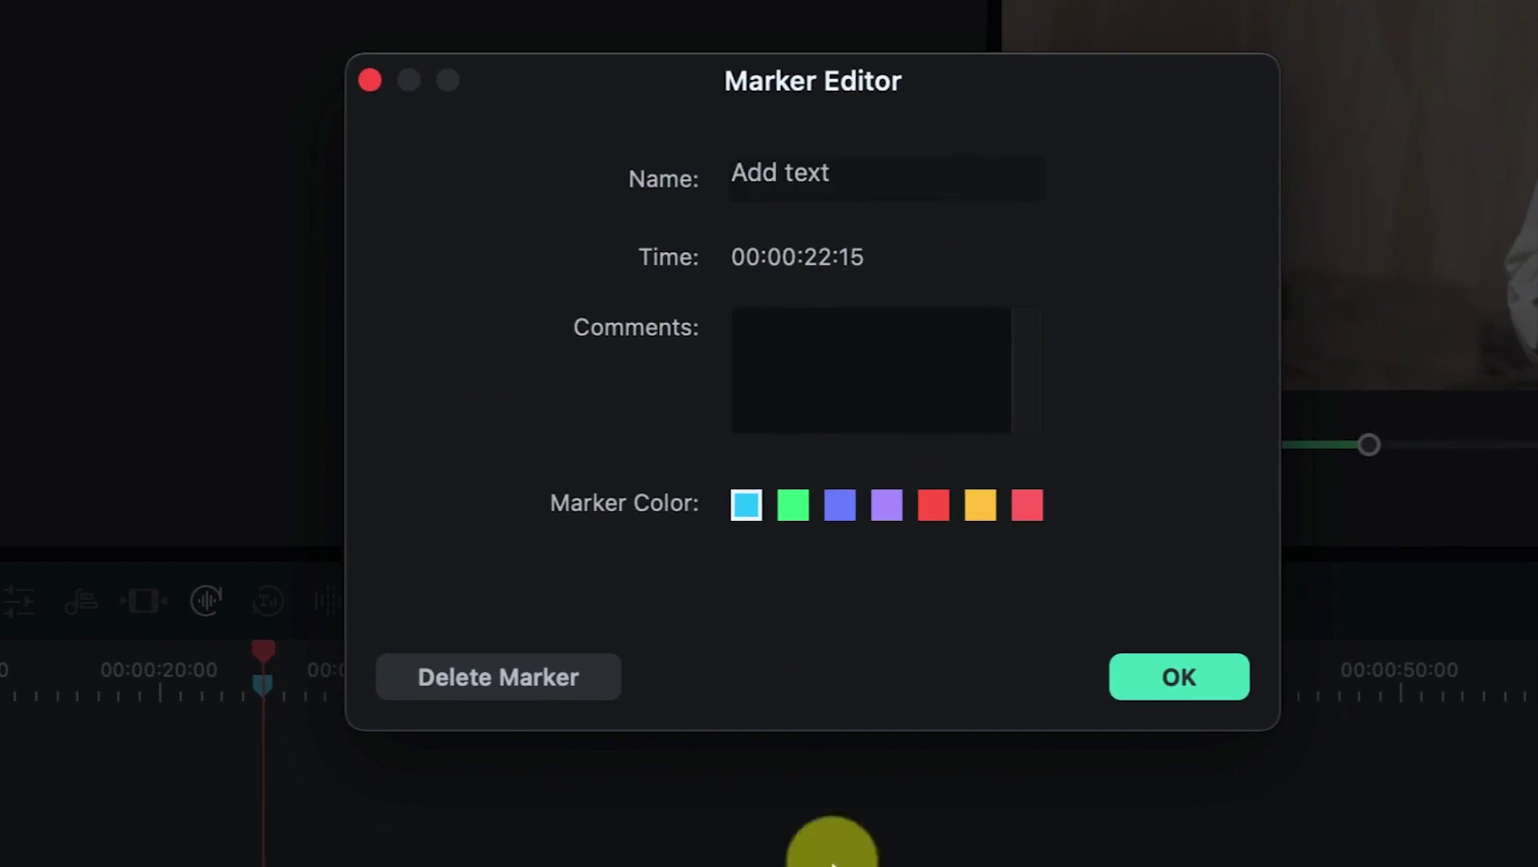
{"action": "left_click", "coordinate": [1026, 506]}
{"action": "left_click", "coordinate": [1164, 681]}
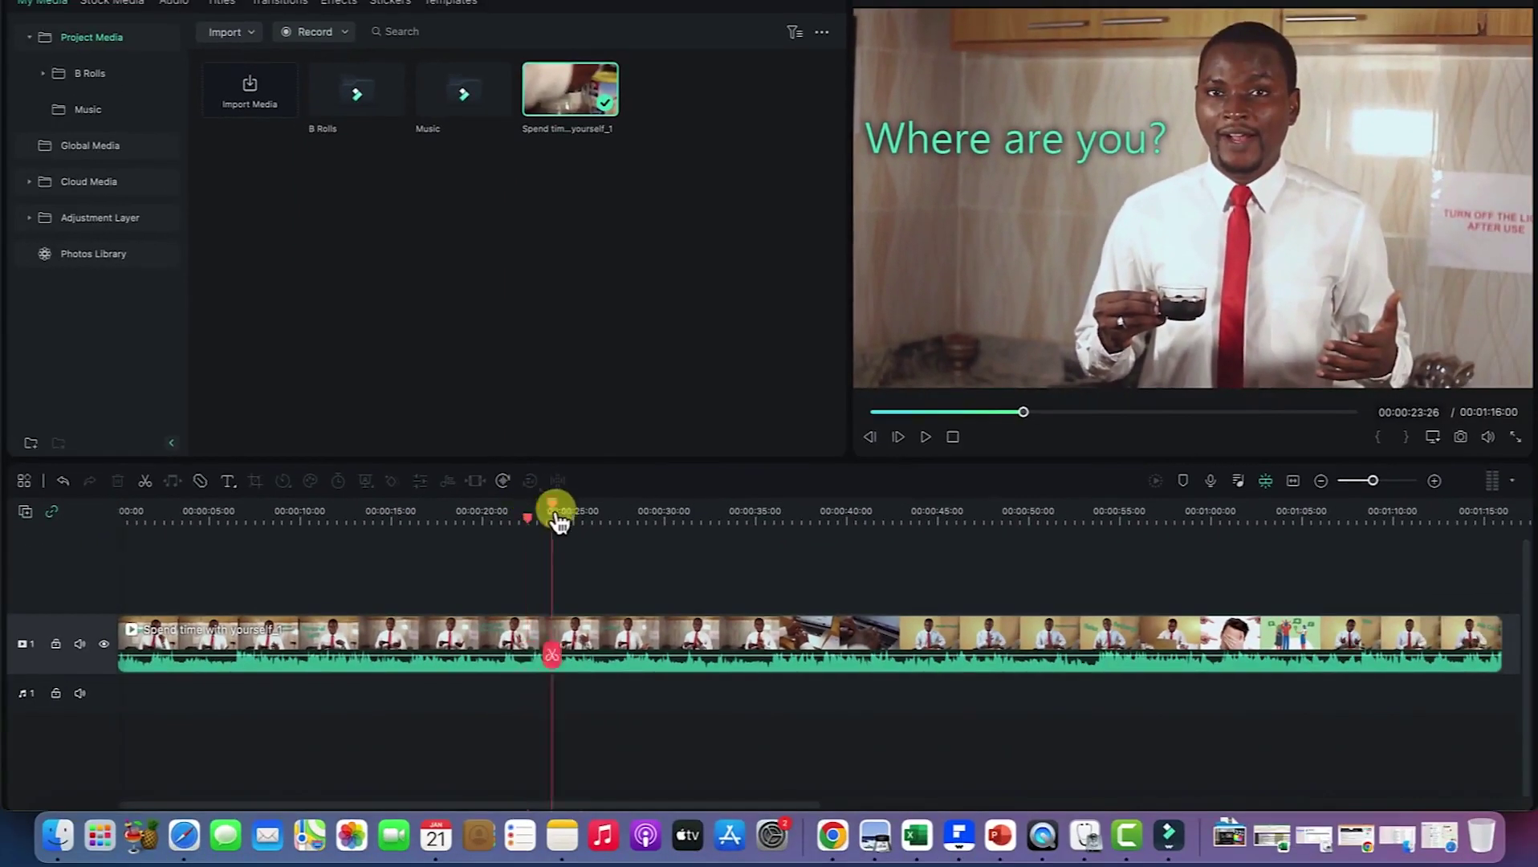
Move the playhead to 00:00:28:00, return to the Add text marker and review its details in the Marker Editor
{"action": "left_click", "coordinate": [627, 517]}
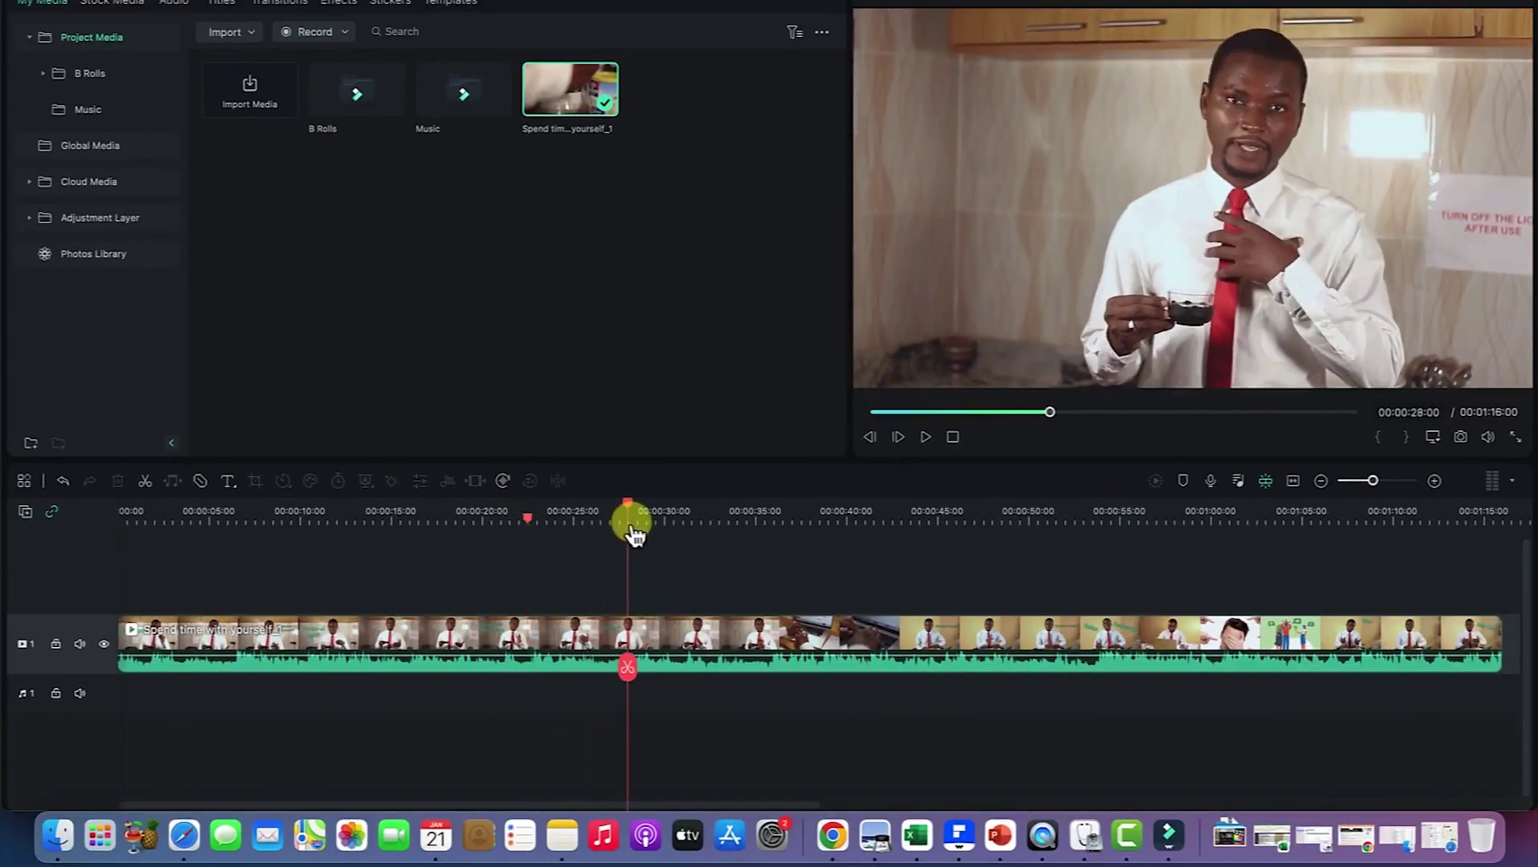
{"action": "left_click", "coordinate": [527, 518]}
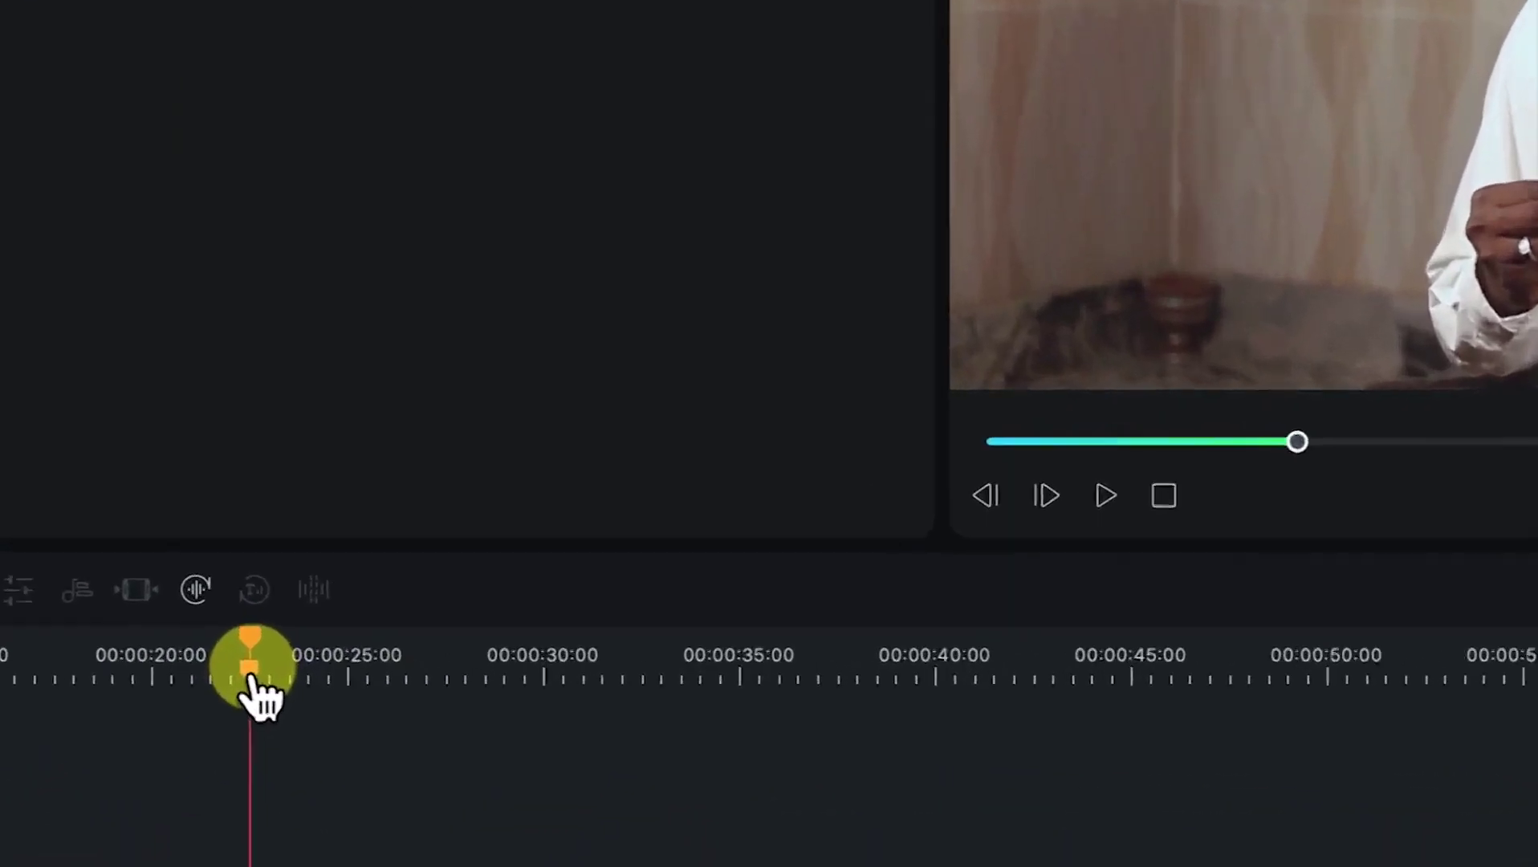
{"action": "double_click", "coordinate": [250, 666]}
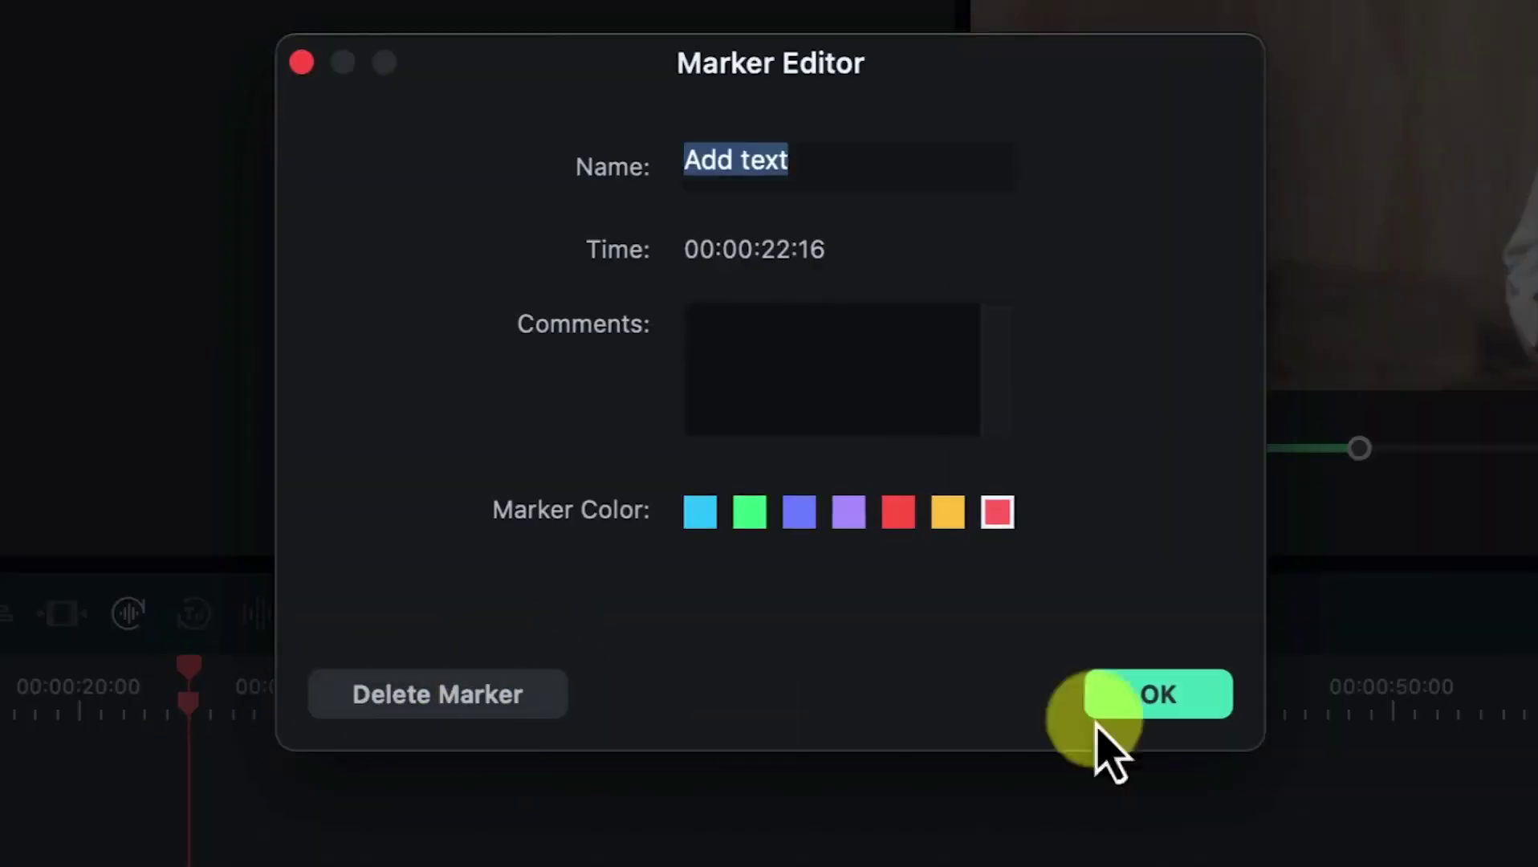
{"action": "left_click", "coordinate": [1150, 705]}
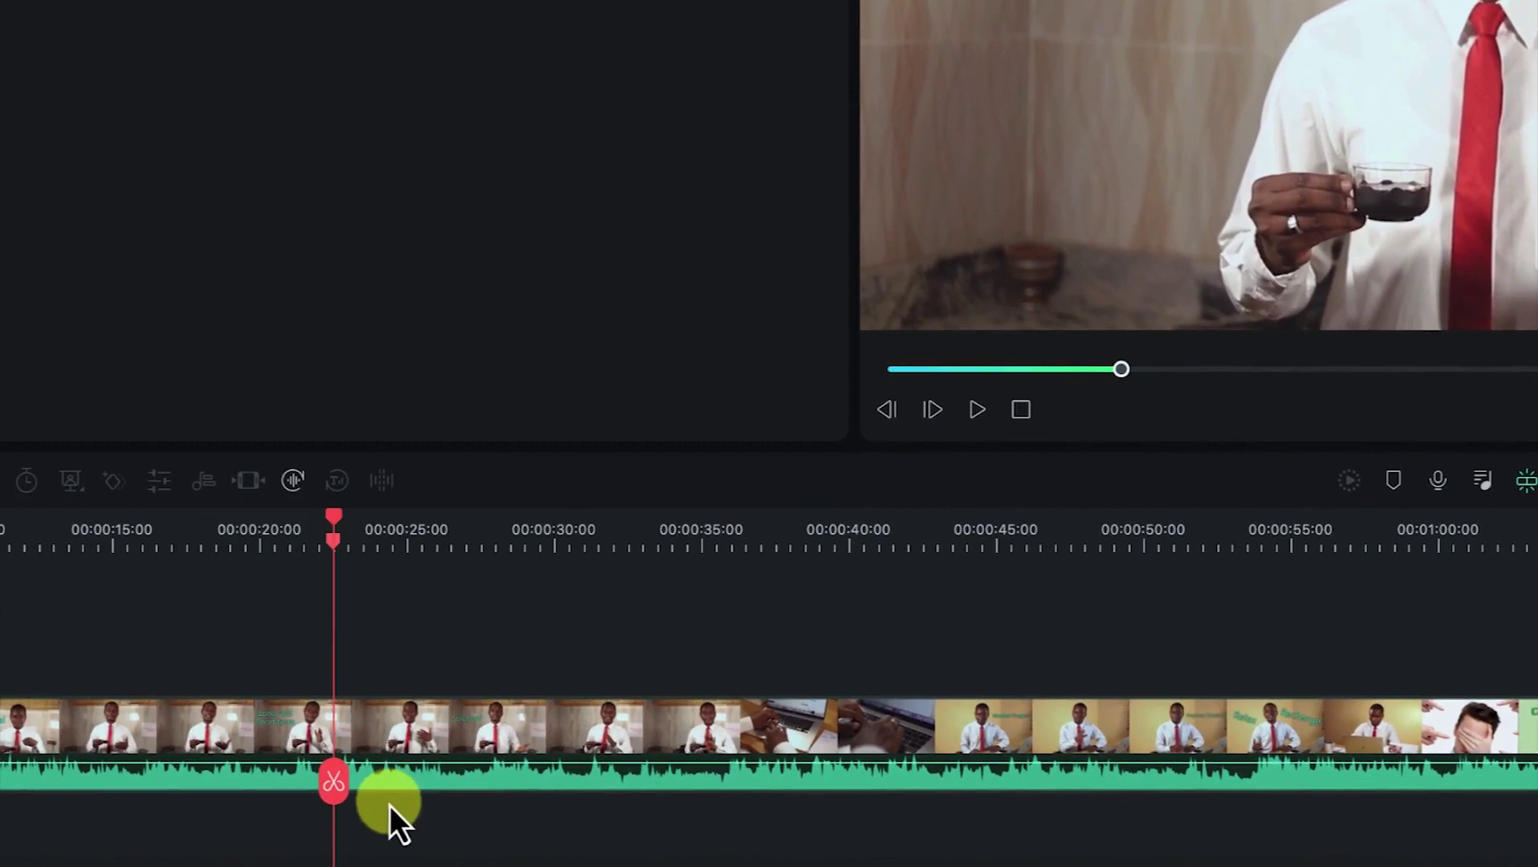
Slip the timeline clip's source range to a later part of the footage, starting at the Monitor Progress shot
{"action": "left_click", "coordinate": [386, 781]}
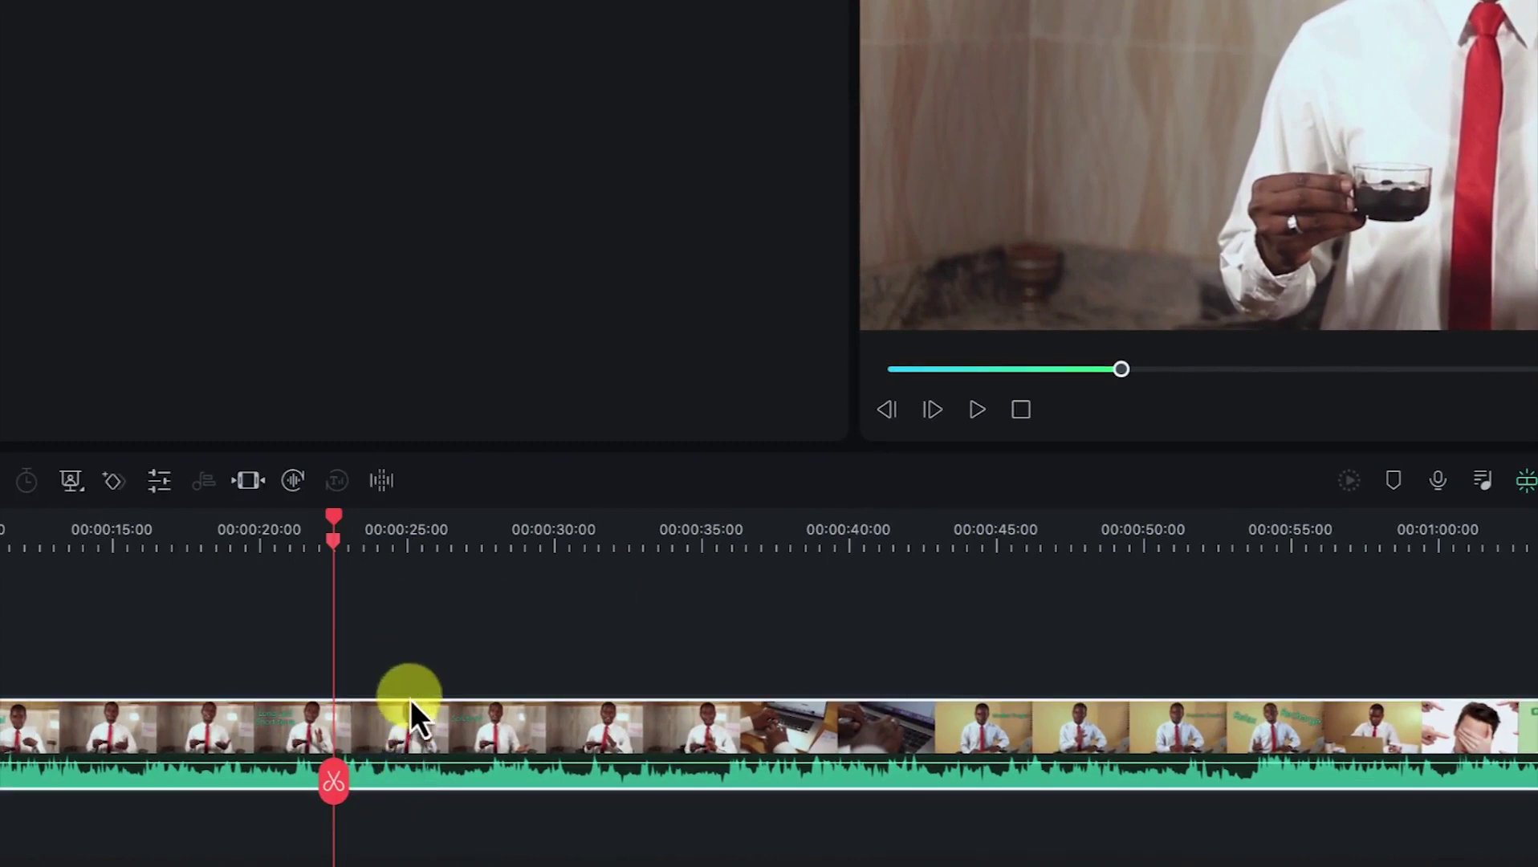
{"action": "left_click", "coordinate": [257, 478]}
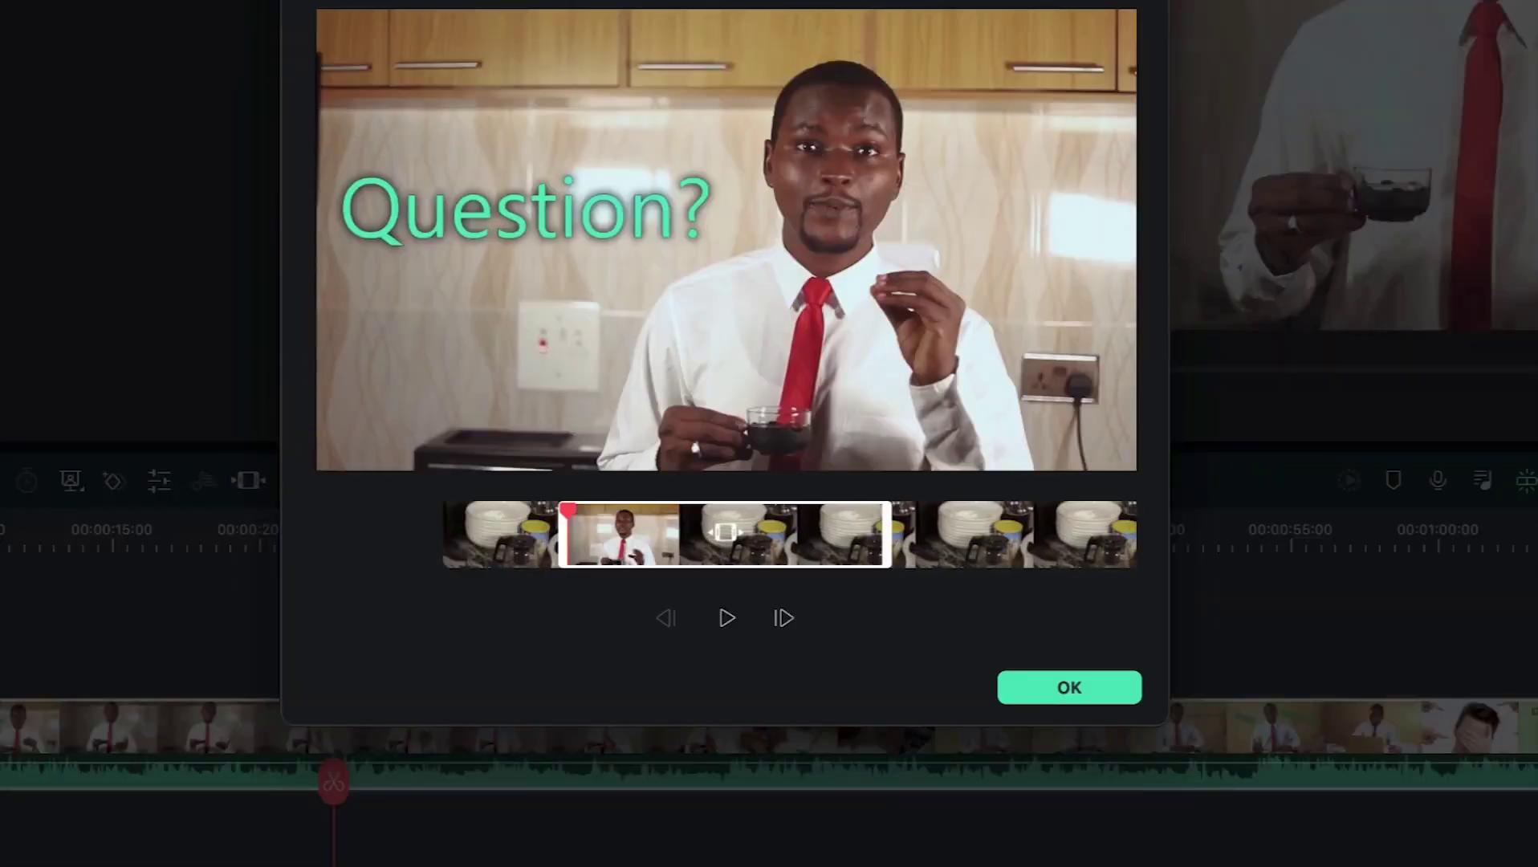
{"action": "left_click_drag", "start_coordinate": [740, 541], "coordinate": [566, 576]}
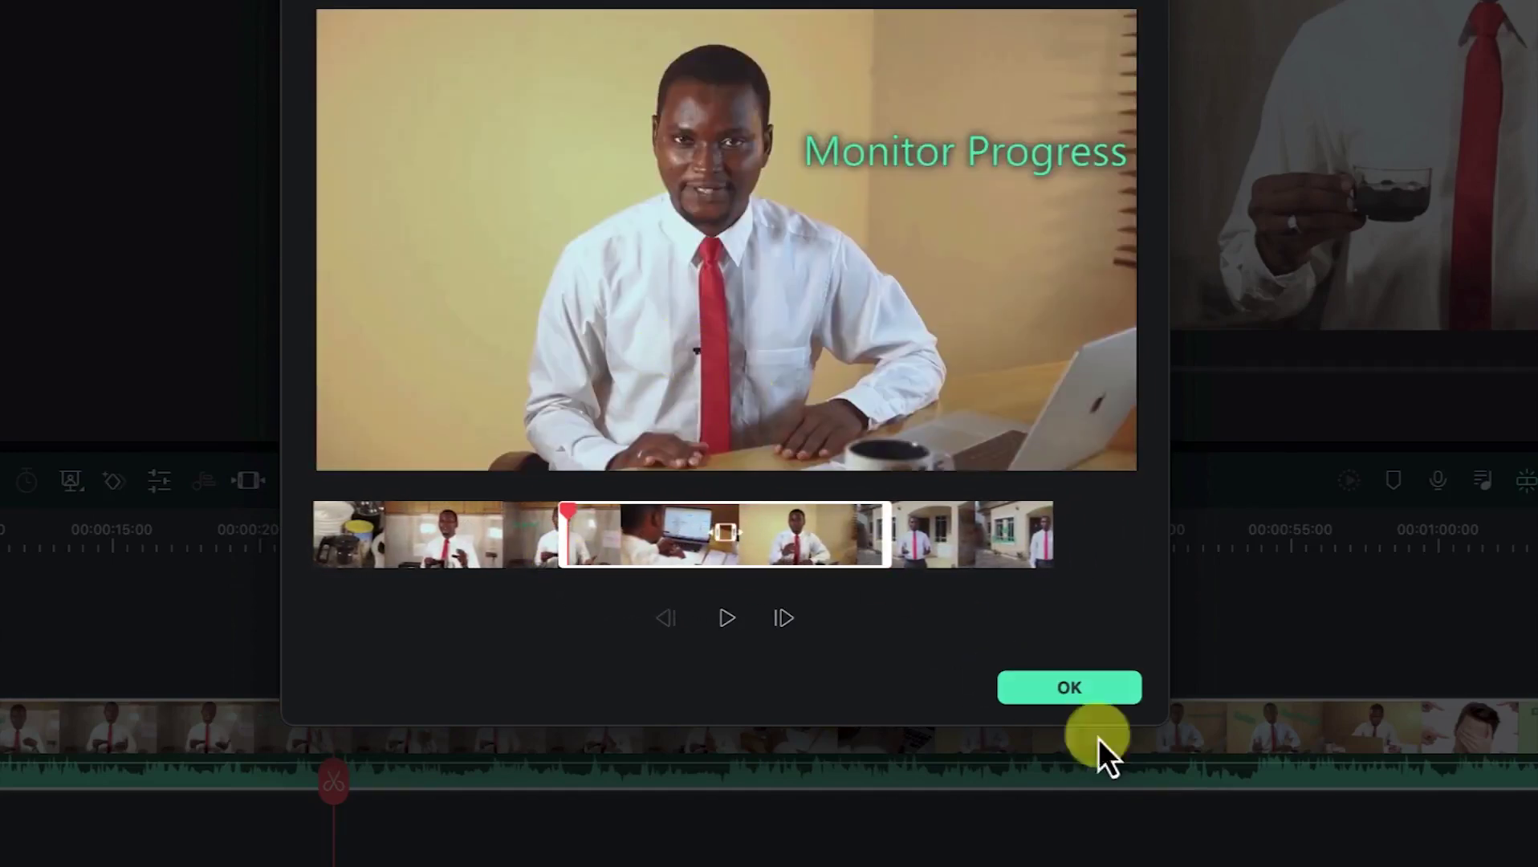
{"action": "left_click", "coordinate": [1117, 690]}
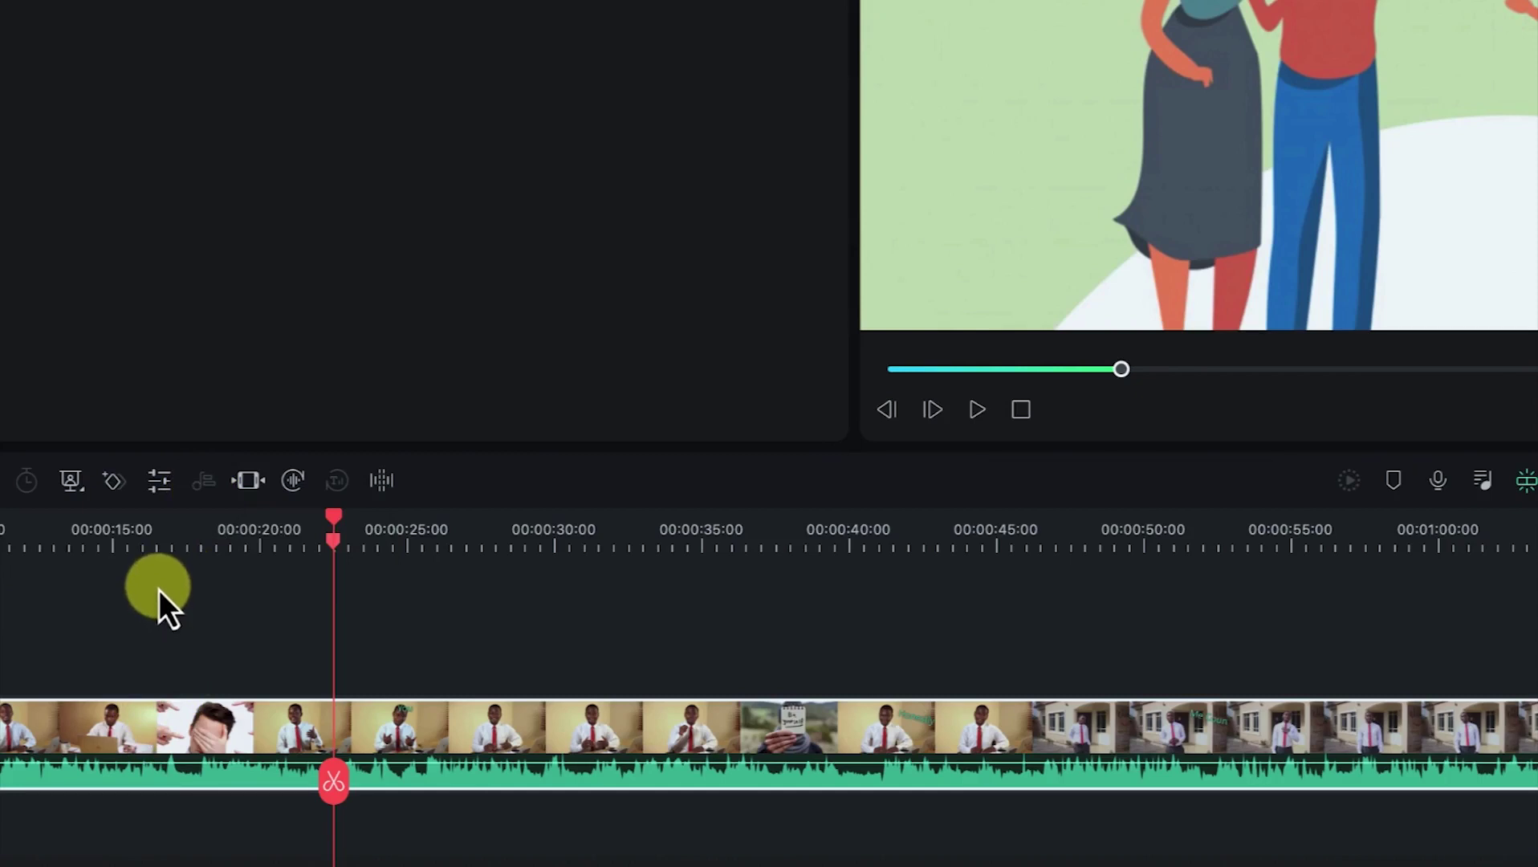
Examine the timeline clip's Video, Audio, Color and Speed adjustment options, returning to the basic Video settings
{"action": "left_click", "coordinate": [164, 483]}
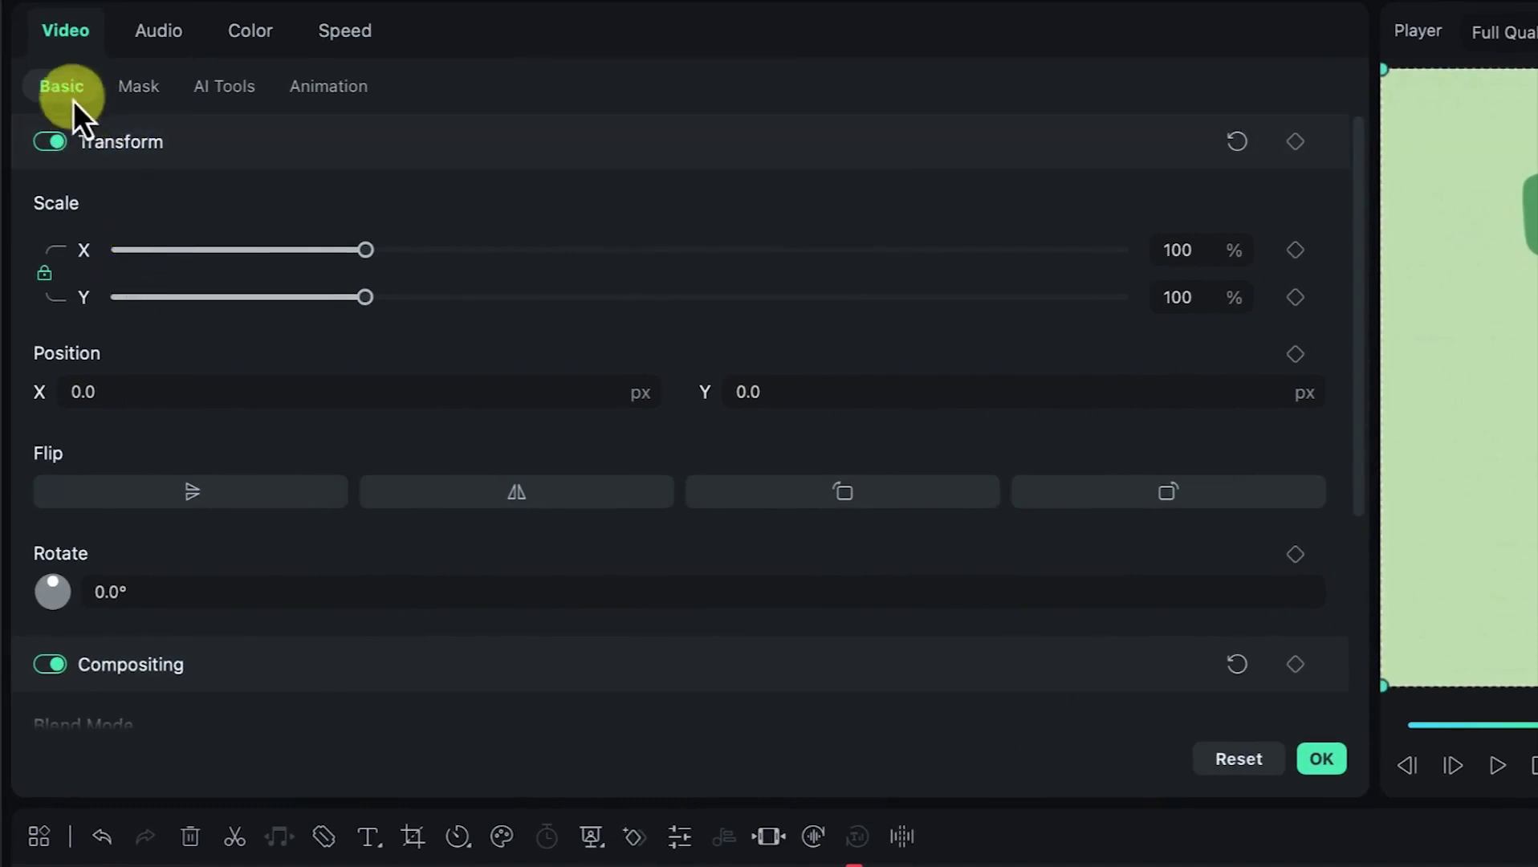
{"action": "left_click", "coordinate": [163, 30]}
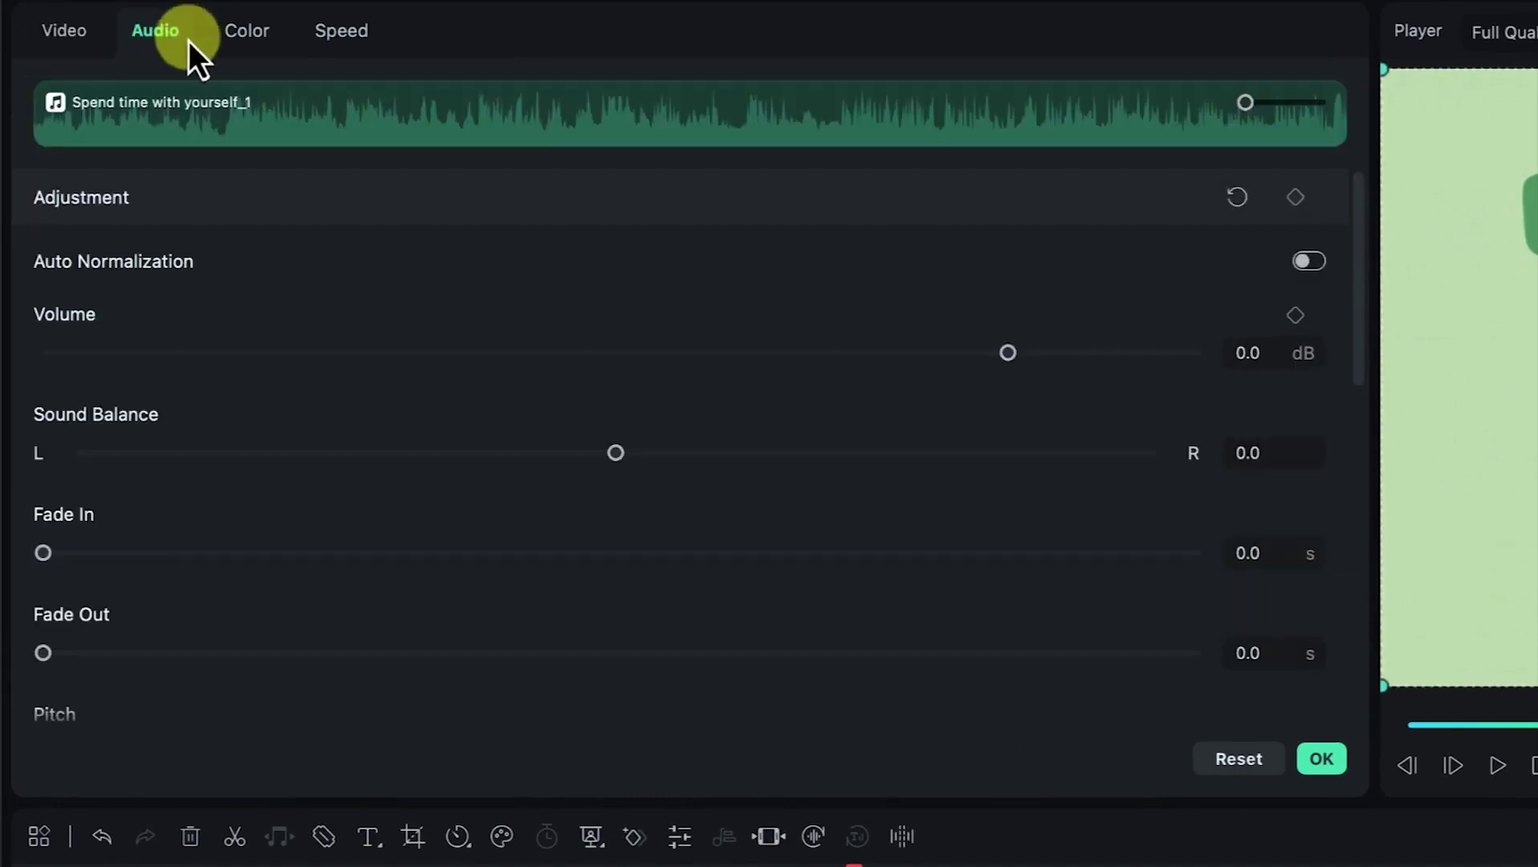
{"action": "left_click", "coordinate": [249, 30]}
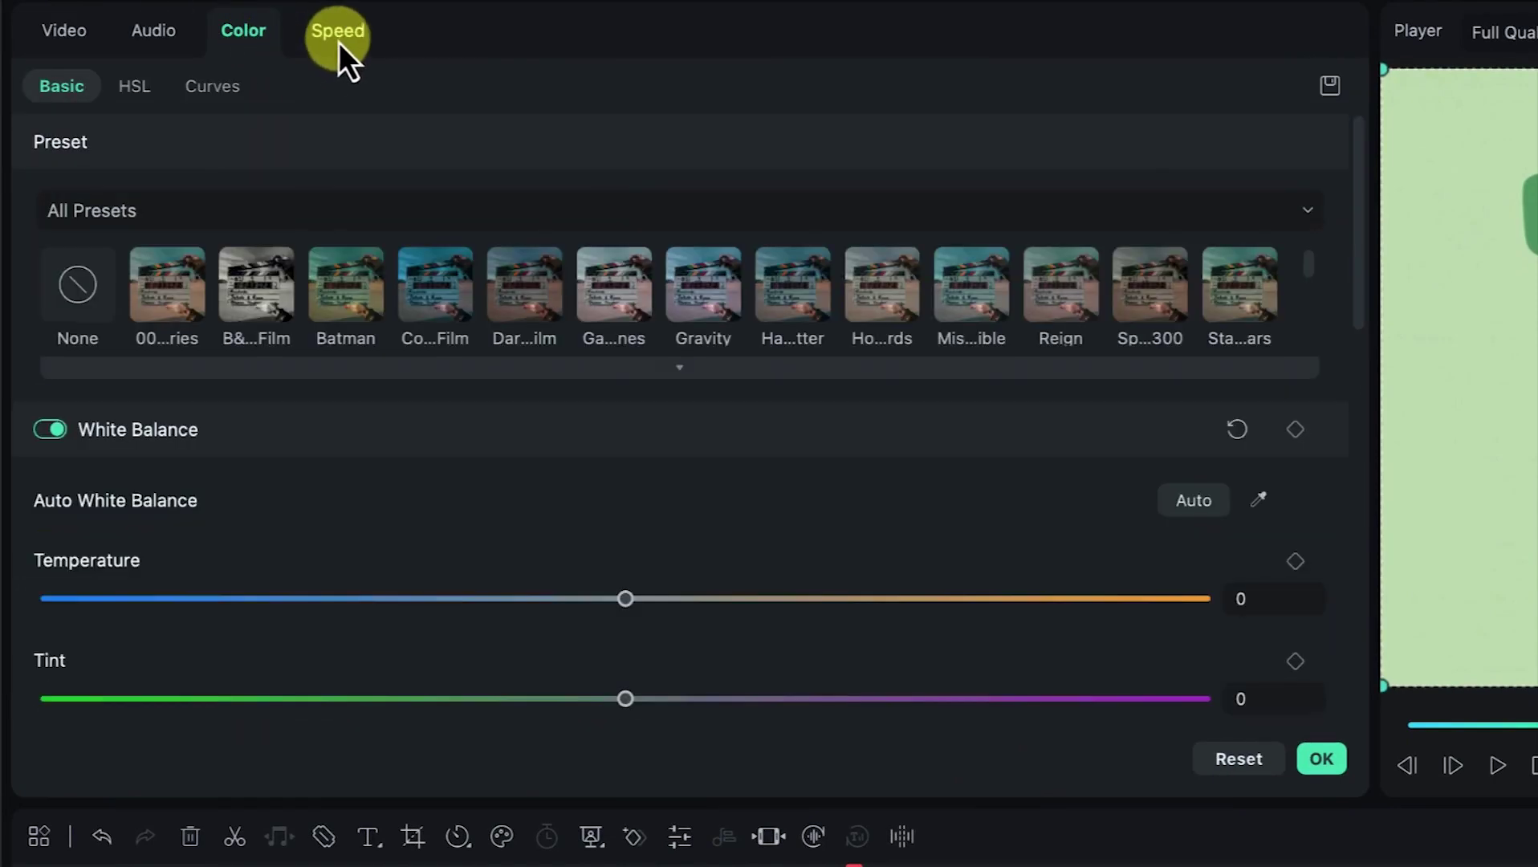
{"action": "left_click", "coordinate": [340, 41]}
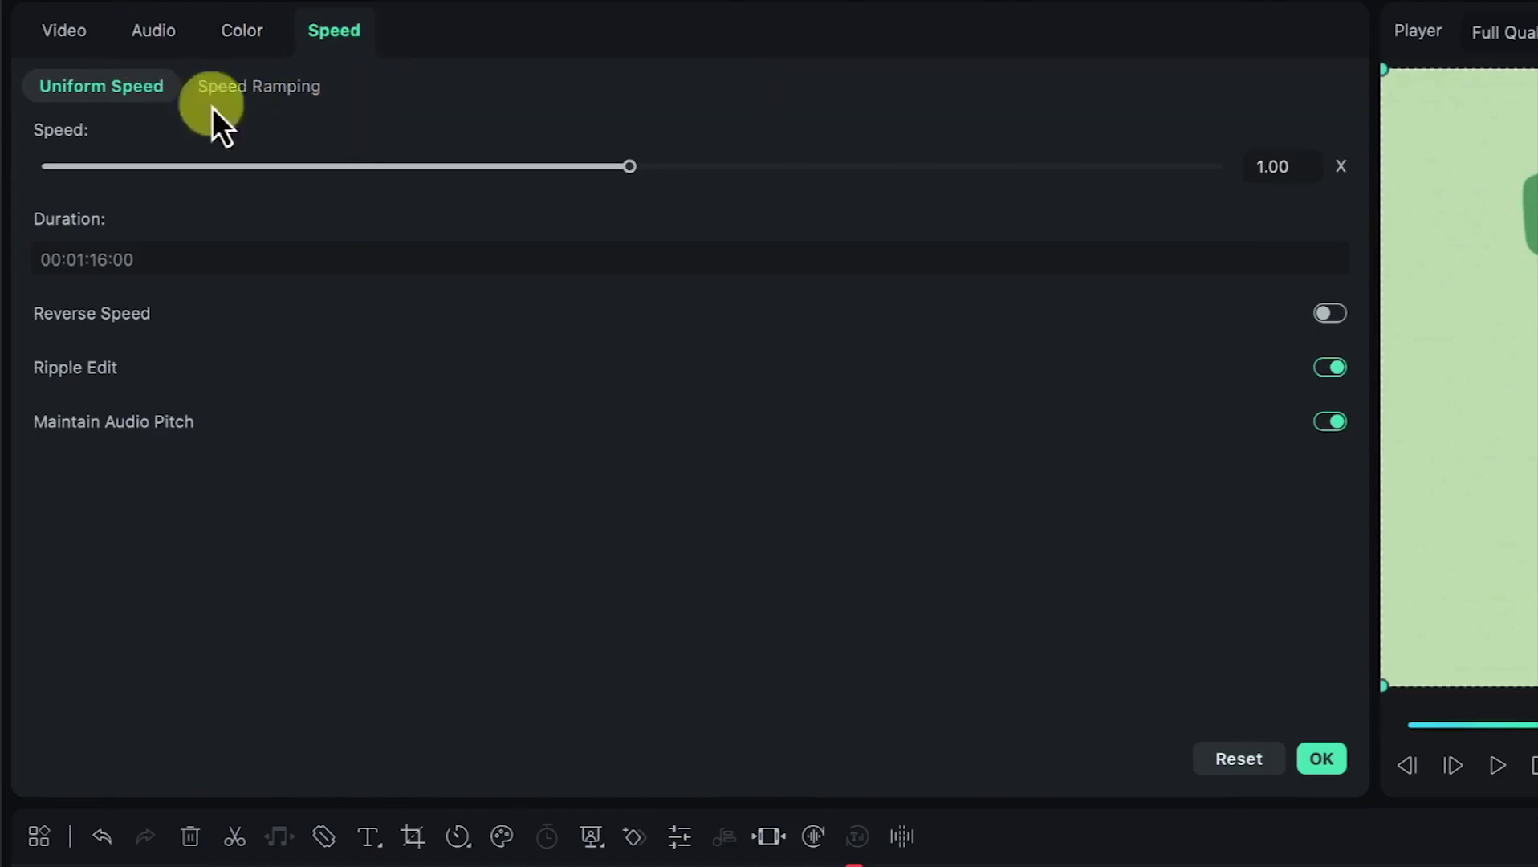
{"action": "left_click", "coordinate": [71, 35]}
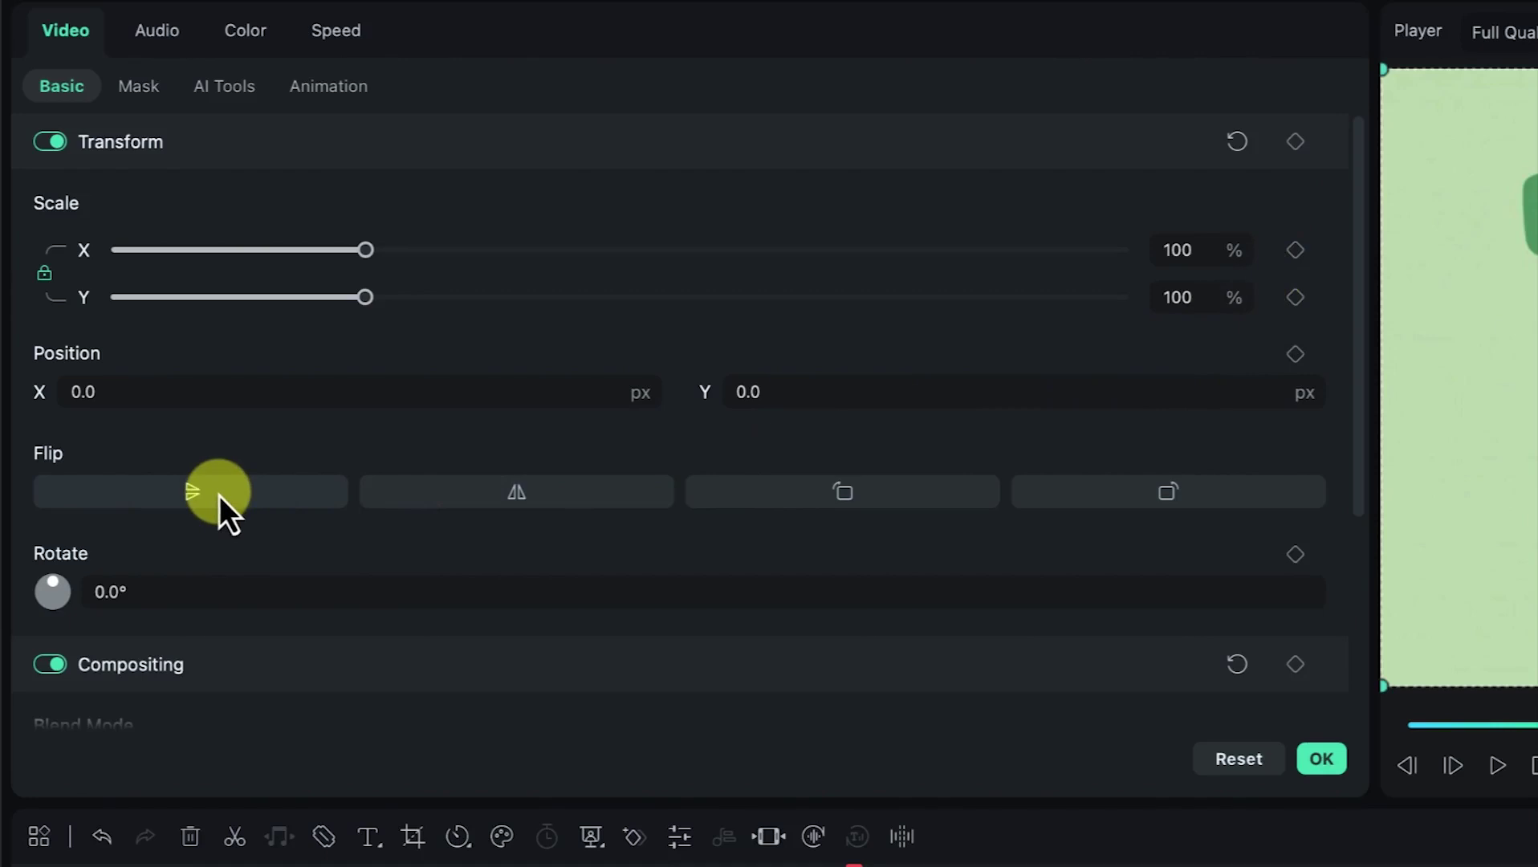
Examine the clip's Transform and Compositing settings, followed by its Mask, AI Tools and Animation options
{"action": "scroll", "coordinate": [237, 518], "scroll_direction": "down", "scroll_amount": 1}
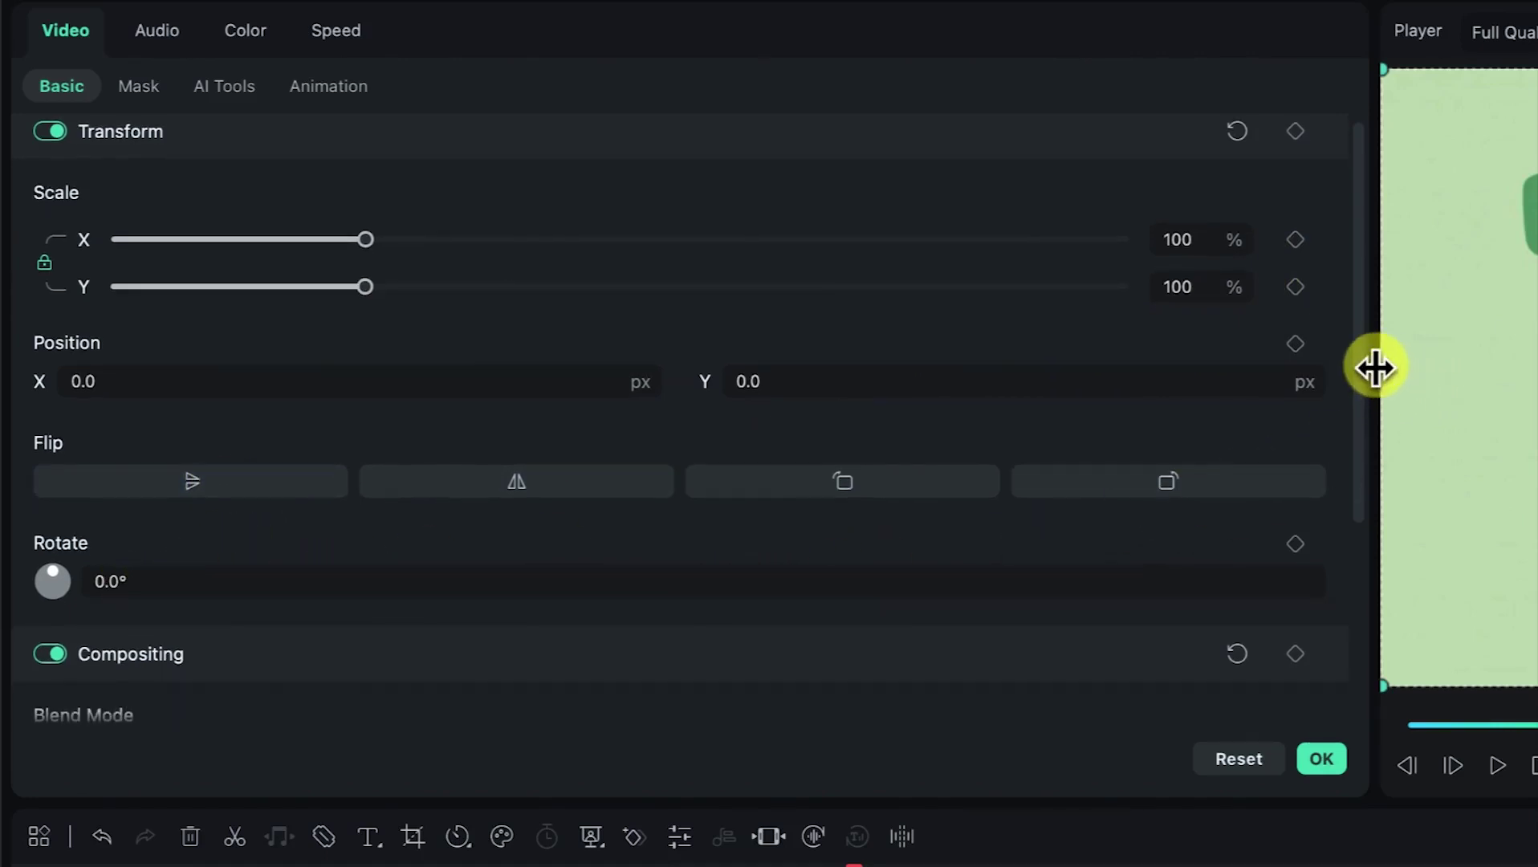
{"action": "left_click_drag", "start_coordinate": [1369, 360], "coordinate": [1332, 556]}
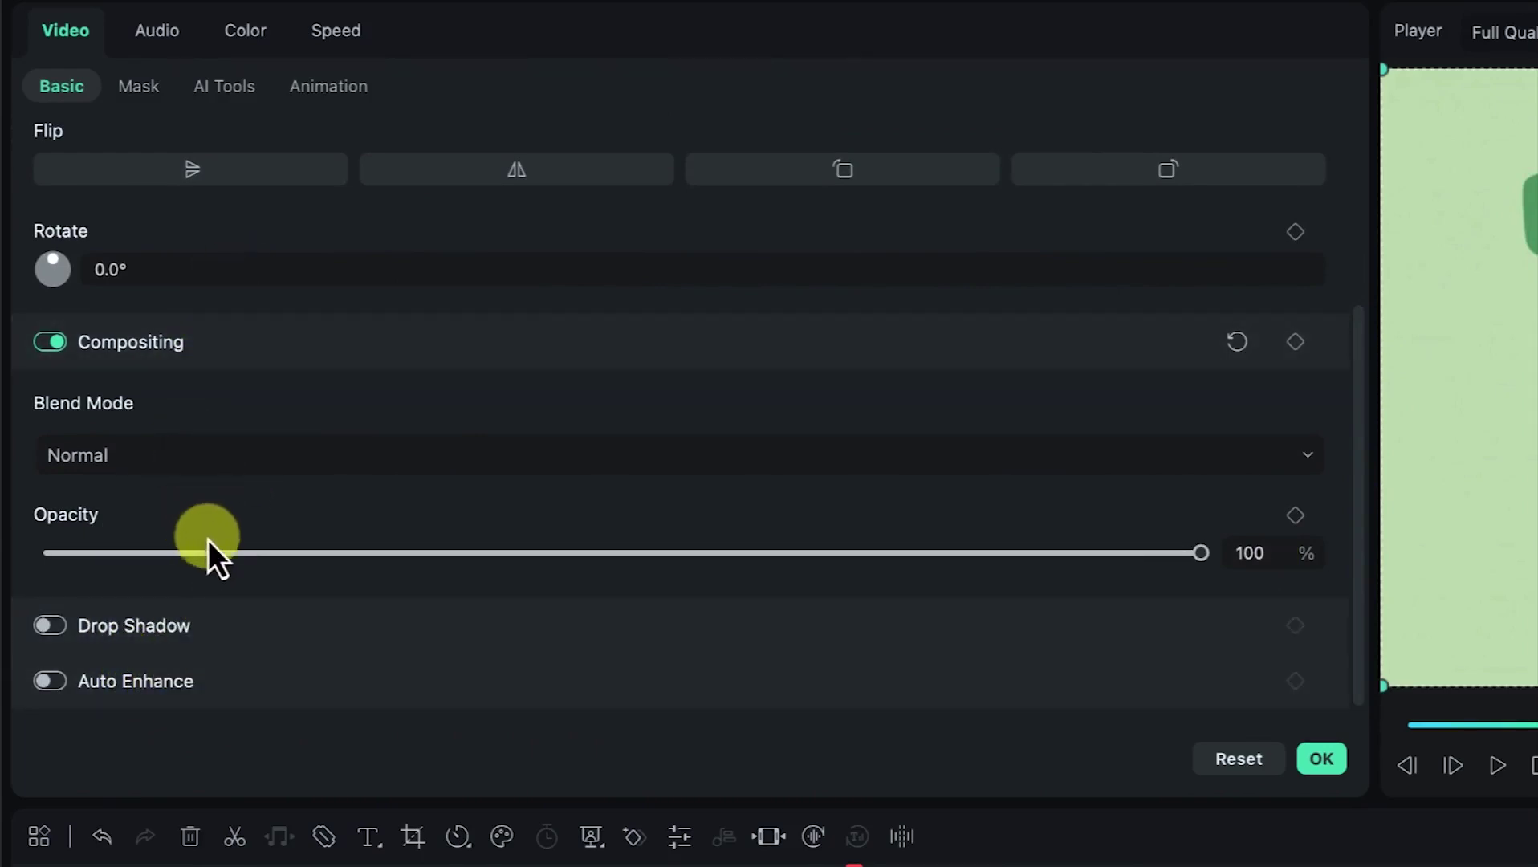
{"action": "scroll", "coordinate": [224, 442], "scroll_direction": "up", "scroll_amount": 5}
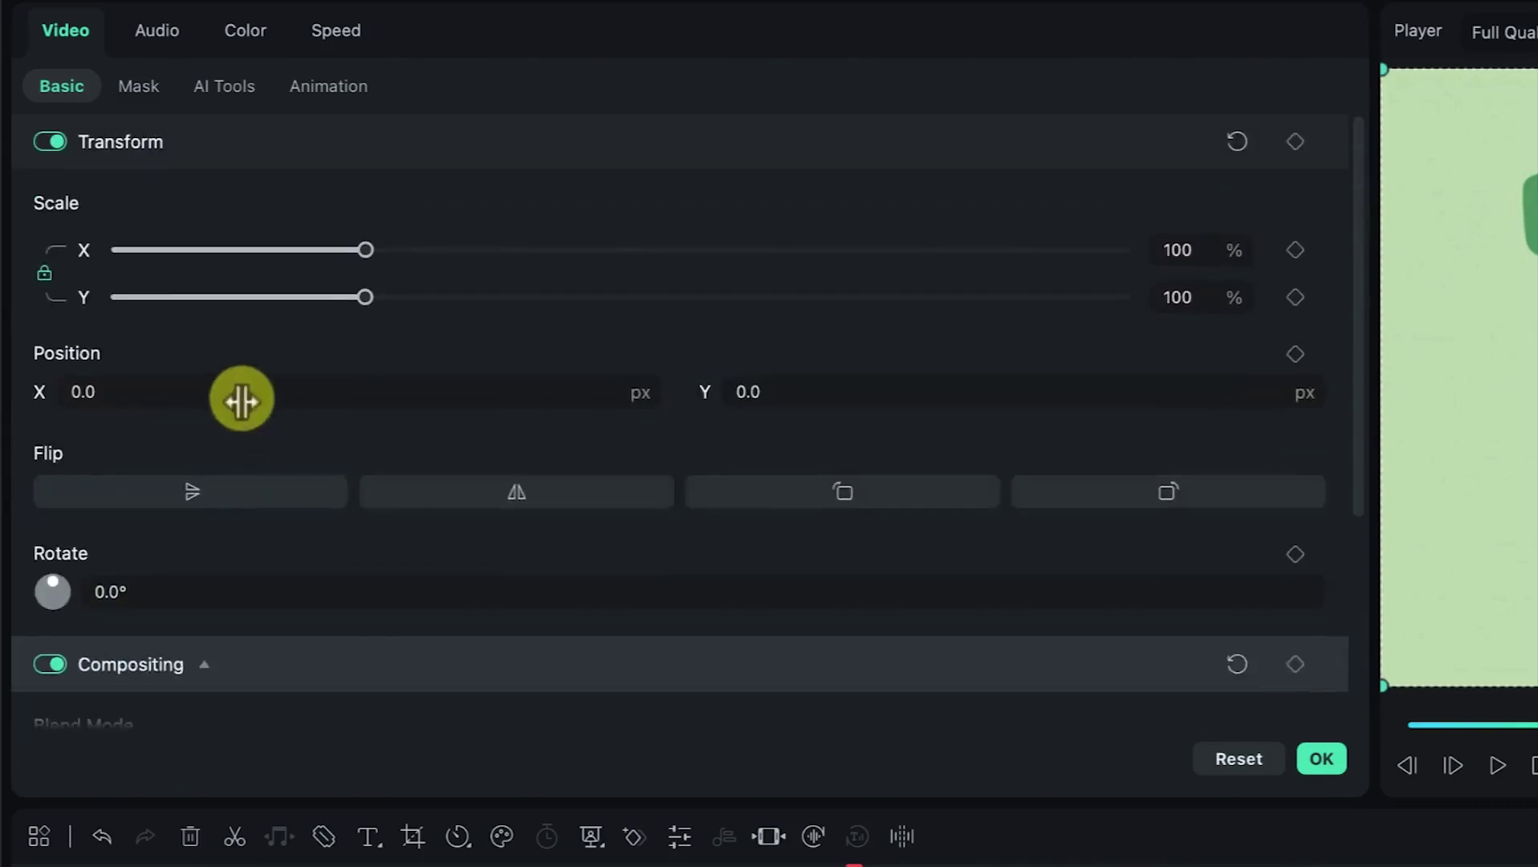
{"action": "left_click", "coordinate": [142, 87]}
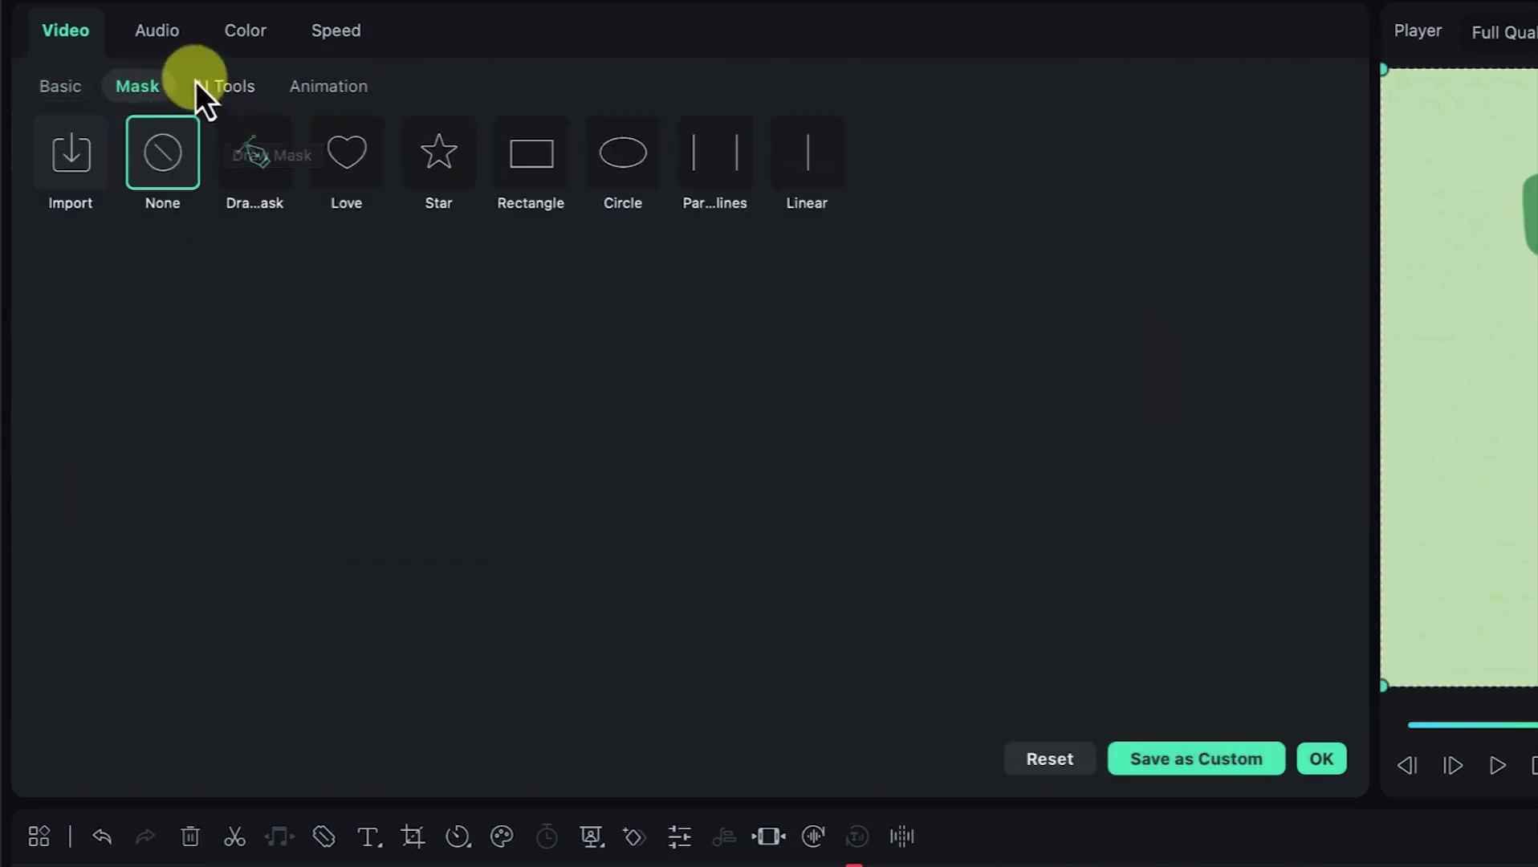
{"action": "left_click", "coordinate": [225, 89]}
{"action": "left_click", "coordinate": [351, 93]}
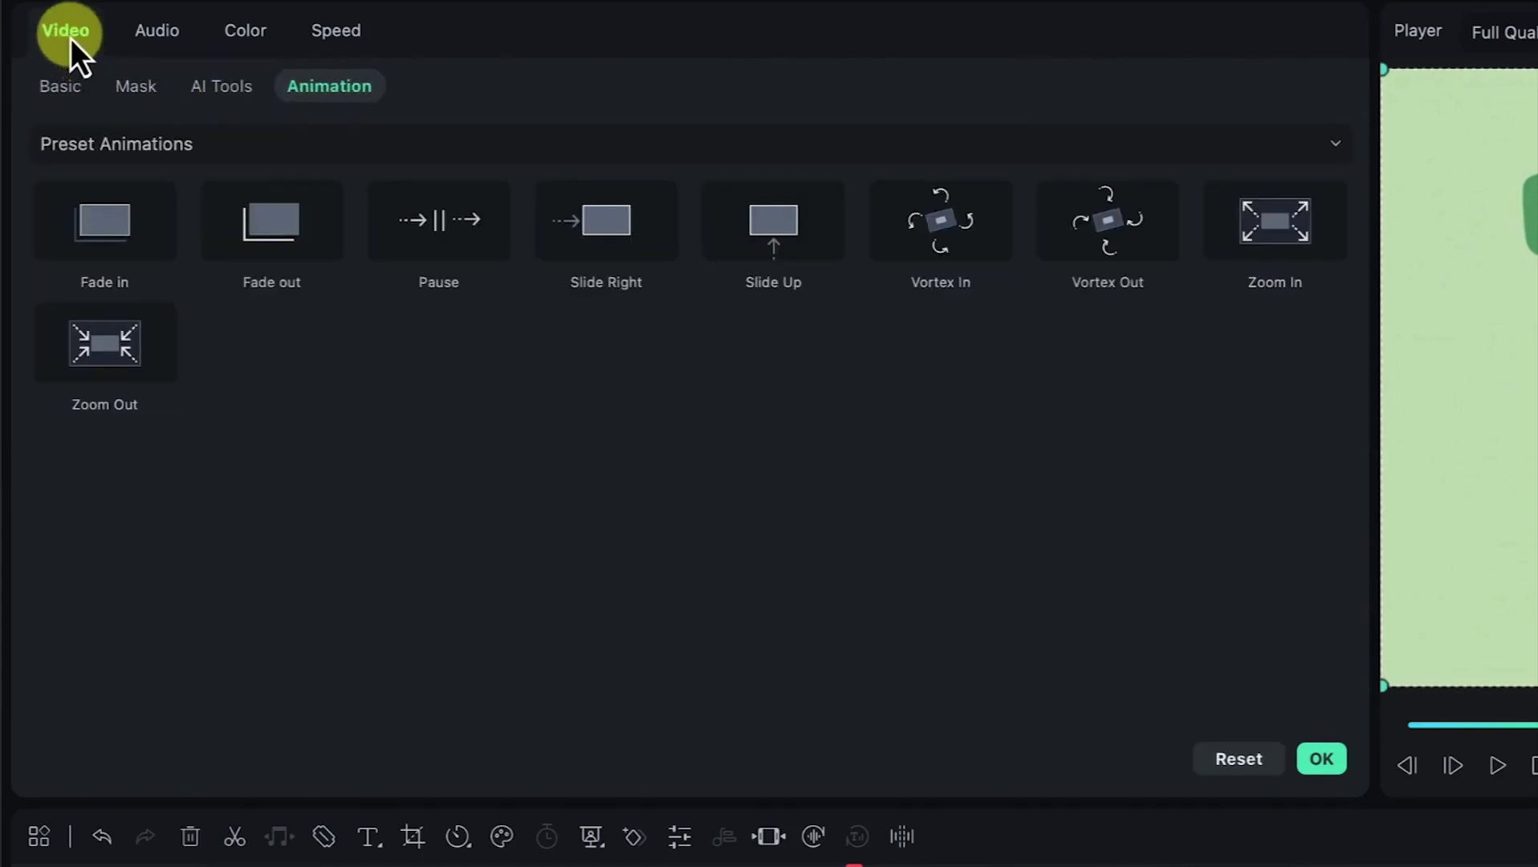
Examine the clip's Audio adjustment and Denoise settings, Color presets and Uniform Speed options, returning to the Video animations
{"action": "left_click", "coordinate": [180, 26]}
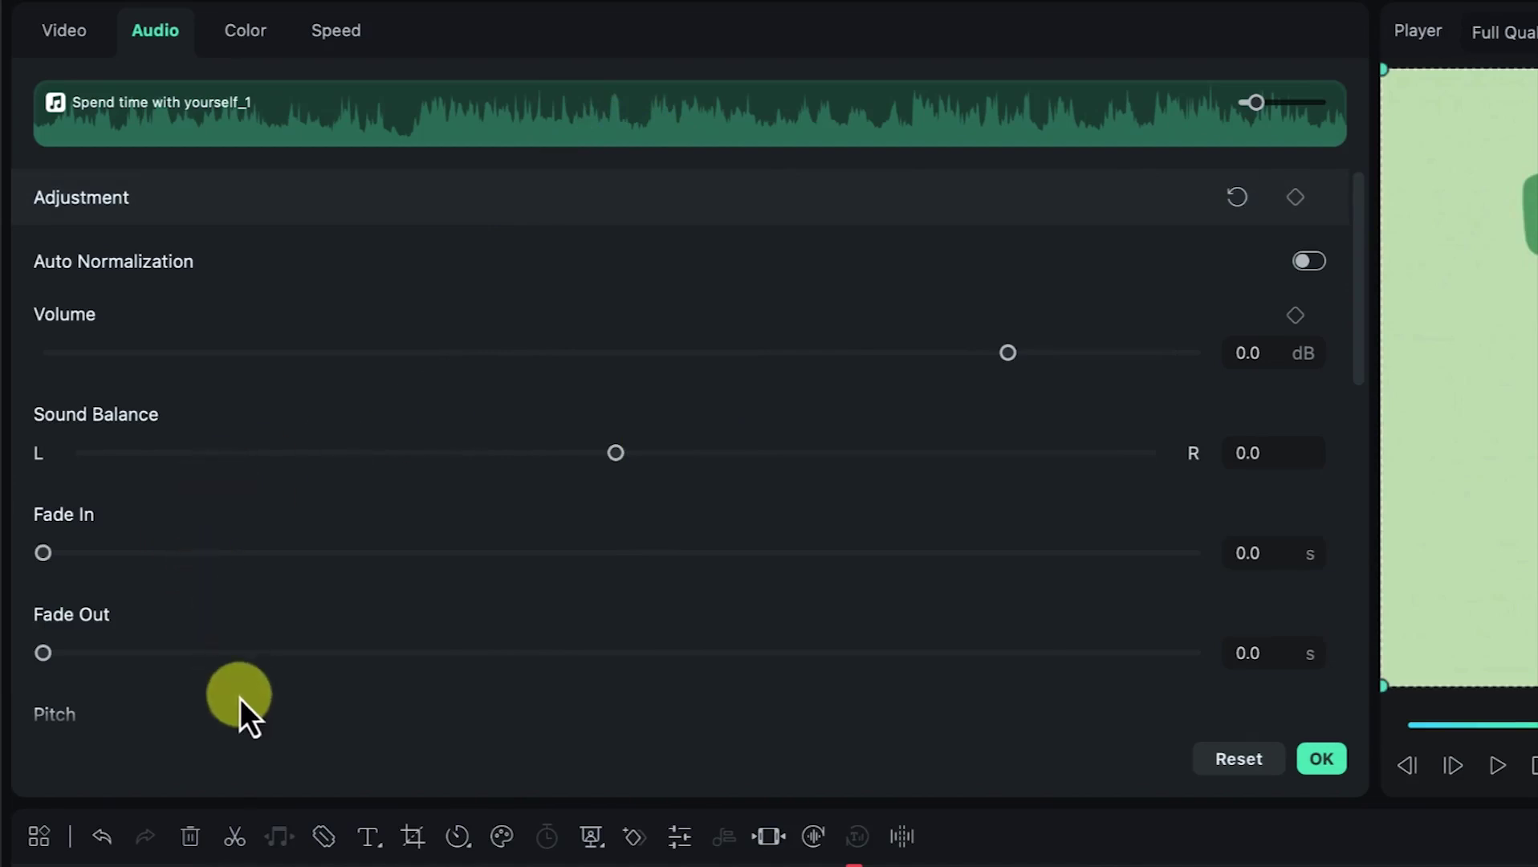
{"action": "scroll", "coordinate": [397, 570], "scroll_direction": "down", "scroll_amount": 5}
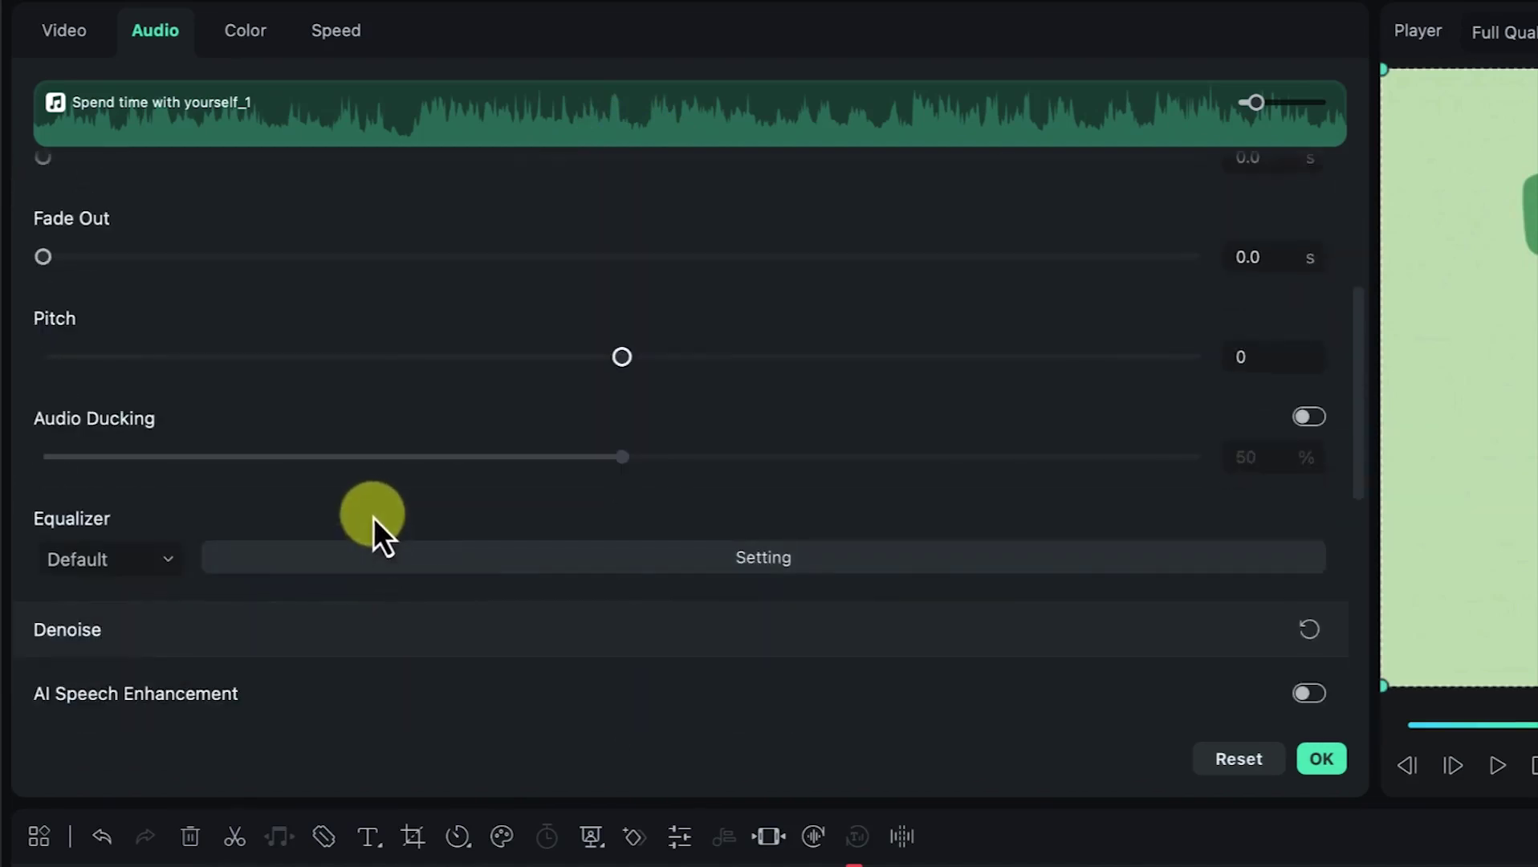
{"action": "scroll", "coordinate": [345, 553], "scroll_direction": "down", "scroll_amount": 3}
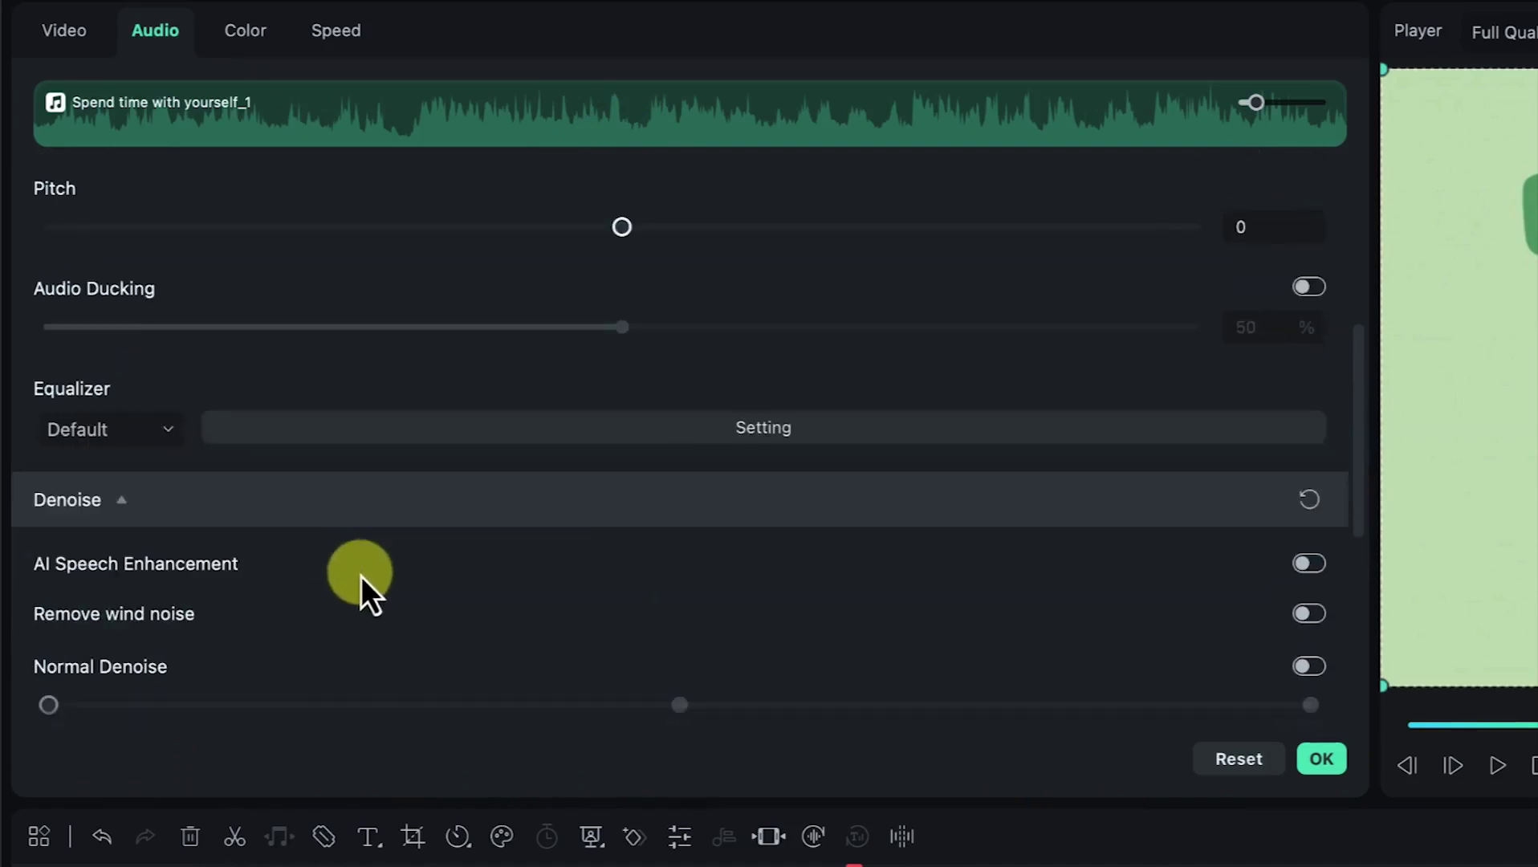
{"action": "scroll", "coordinate": [241, 622], "scroll_direction": "down", "scroll_amount": 5}
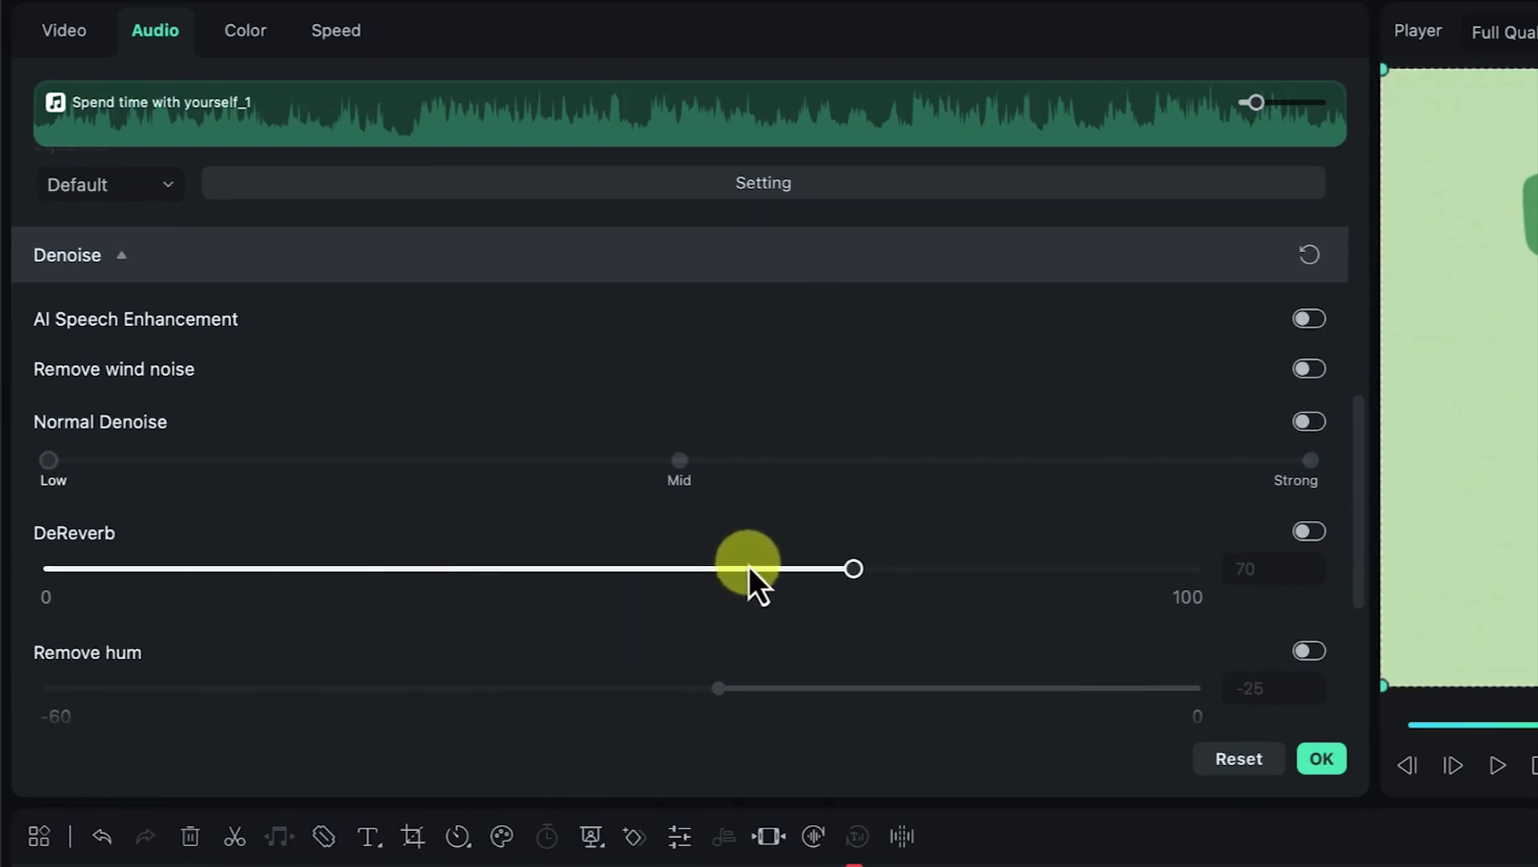
{"action": "left_click", "coordinate": [265, 39]}
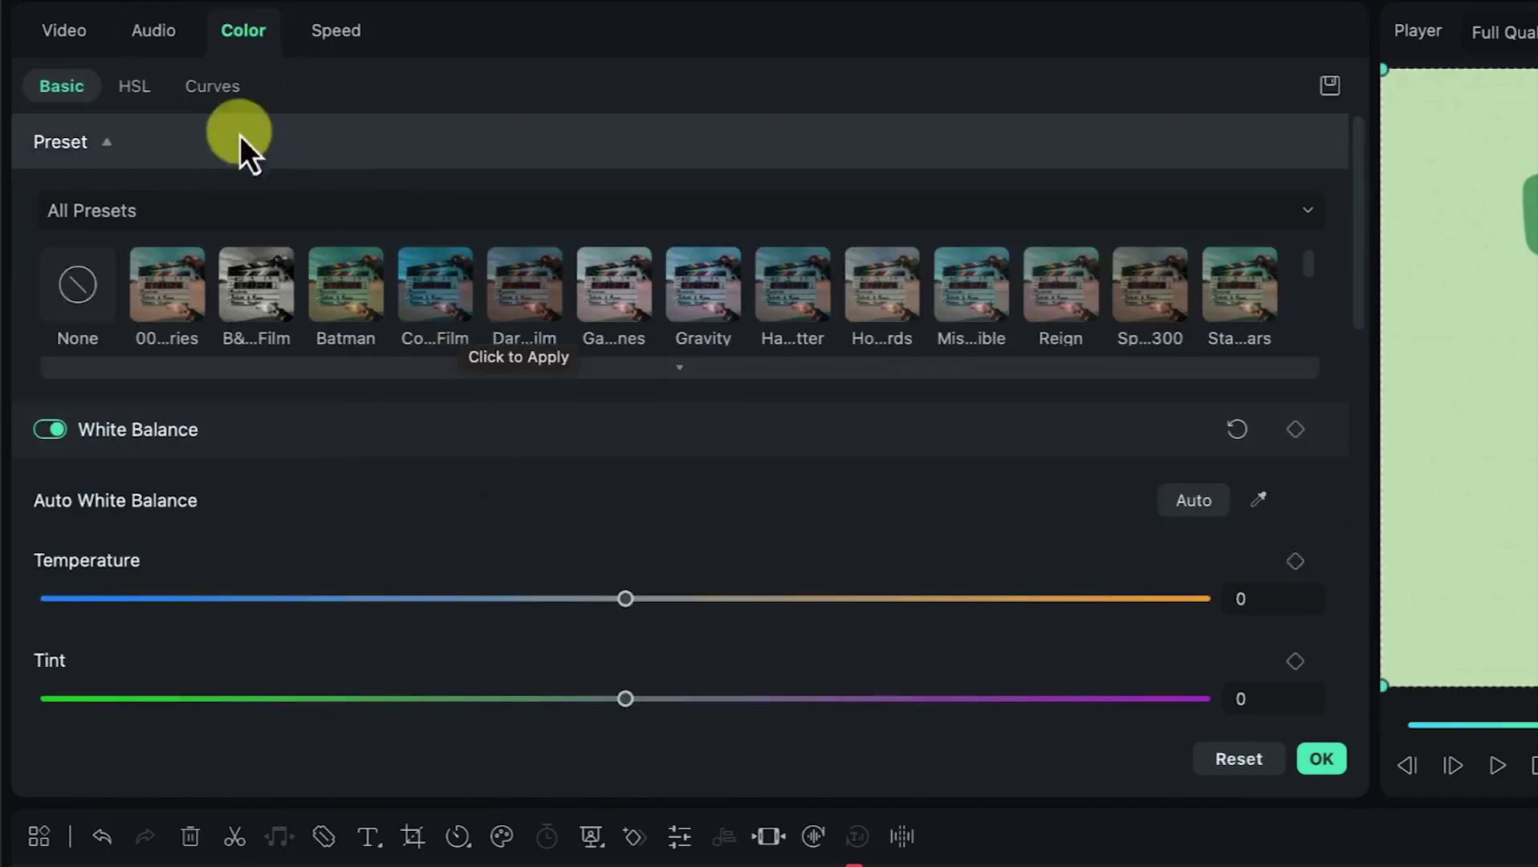
{"action": "left_click", "coordinate": [341, 30]}
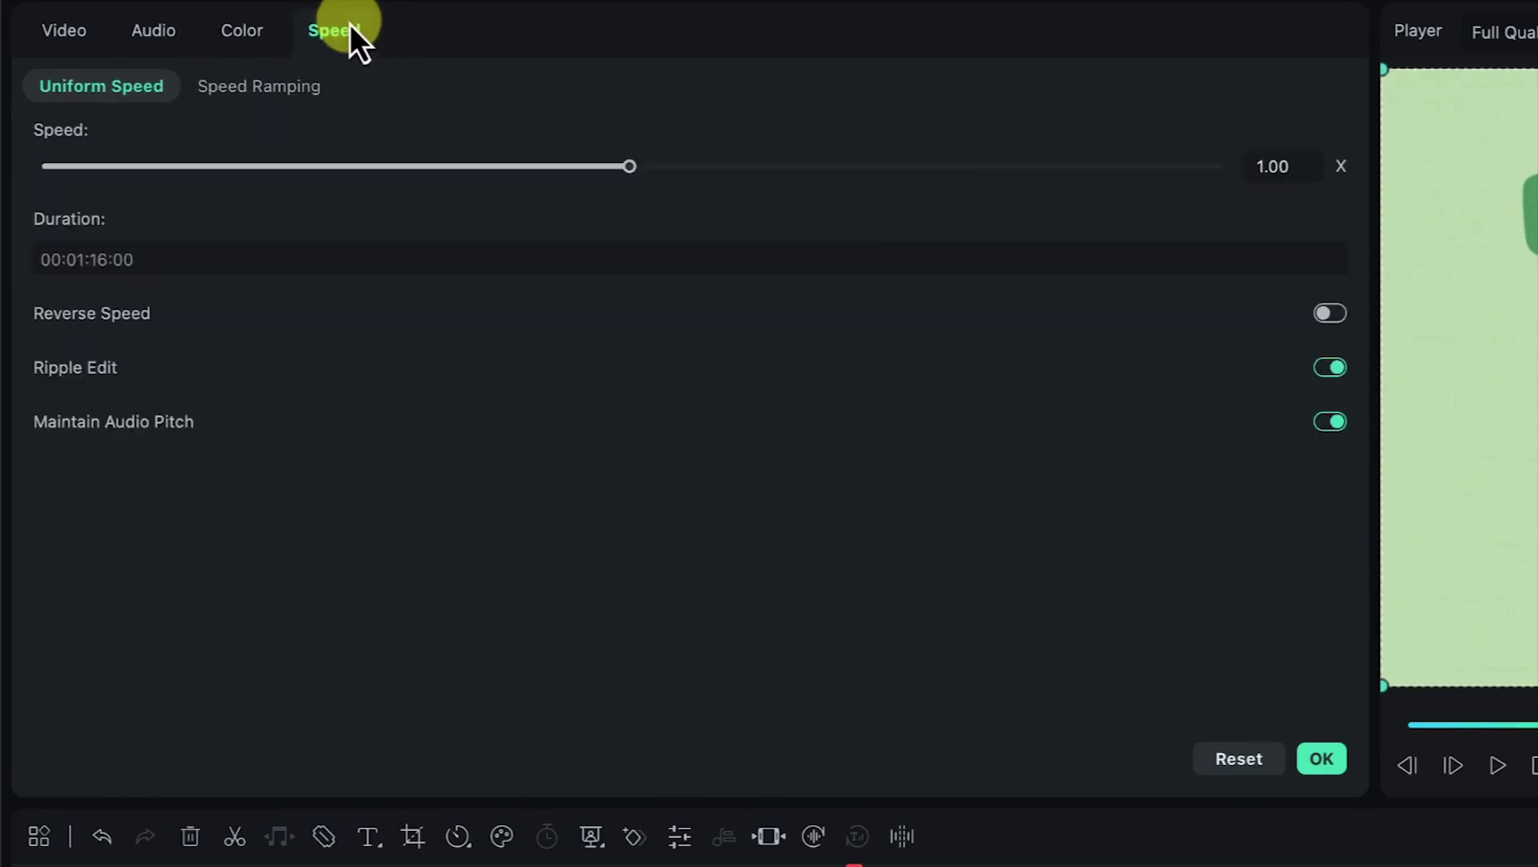
{"action": "left_click", "coordinate": [64, 30]}
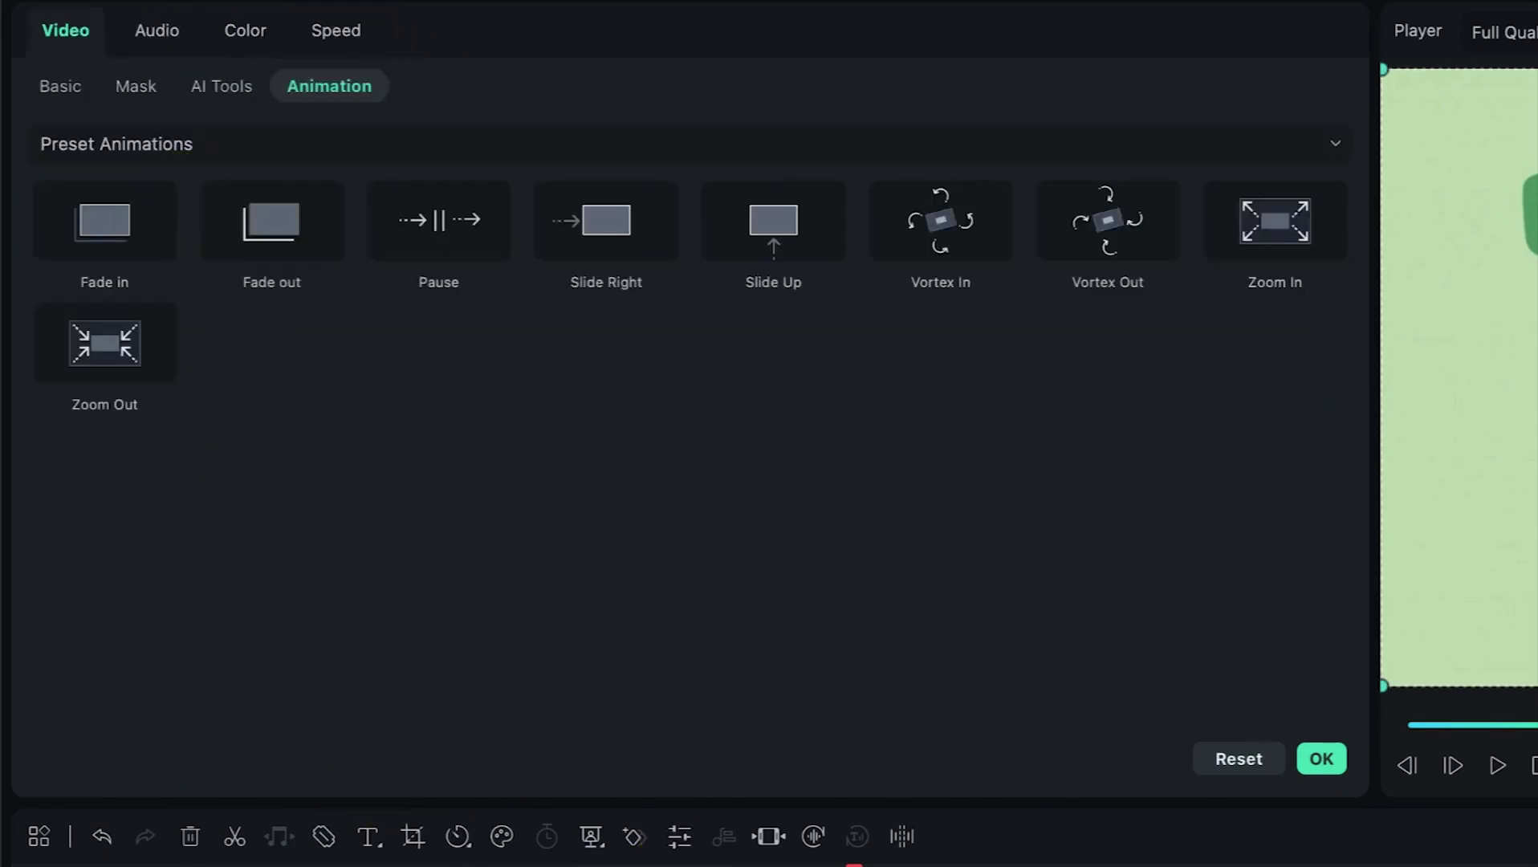
Reselect the timeline clip and examine the Slow and Fast choices of its speed options
{"action": "left_click", "coordinate": [649, 848]}
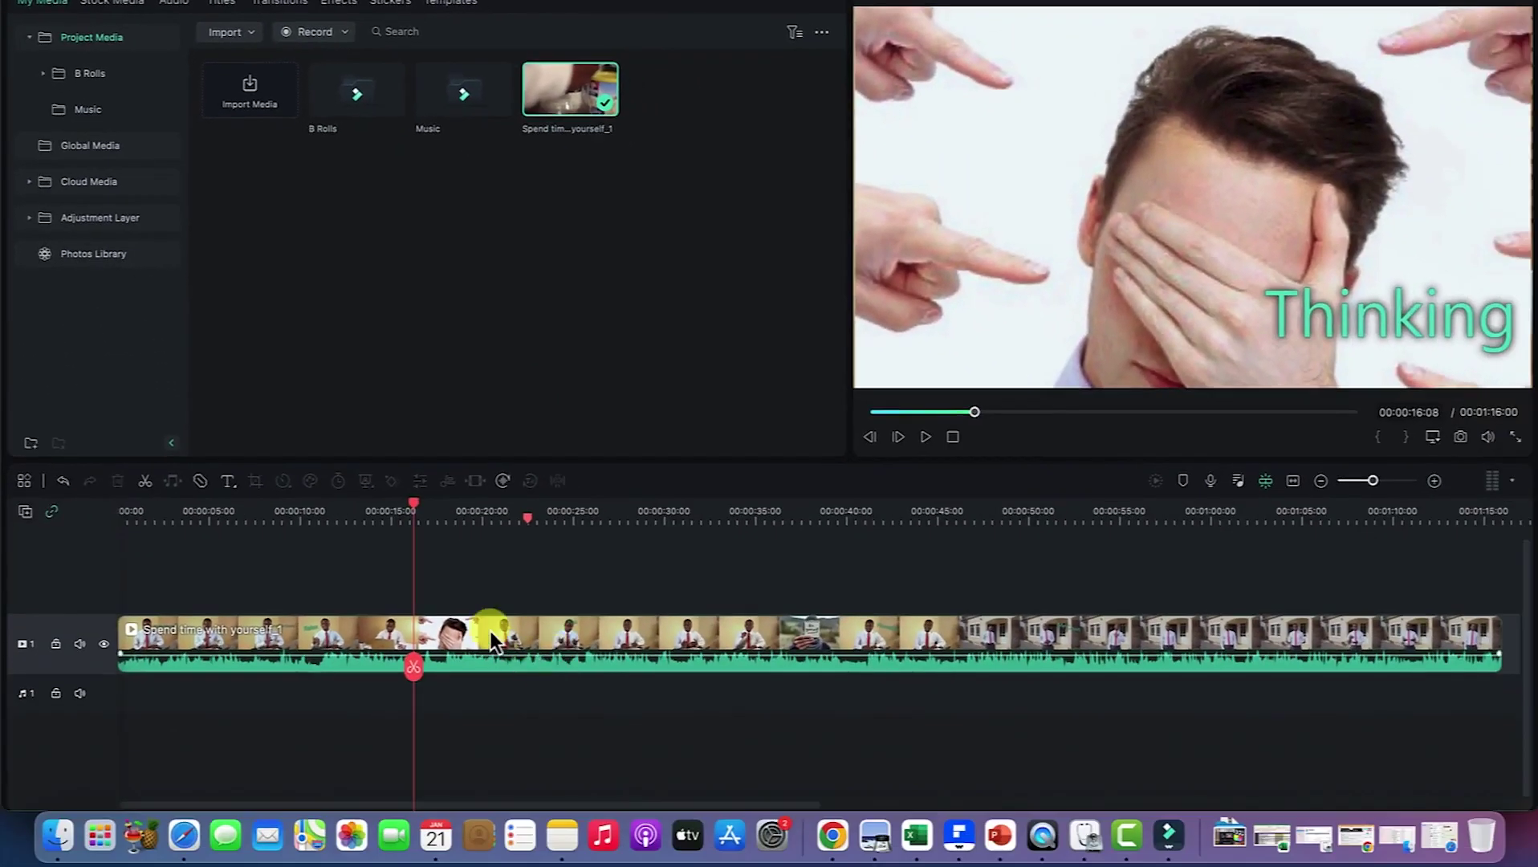
{"action": "left_click", "coordinate": [491, 630]}
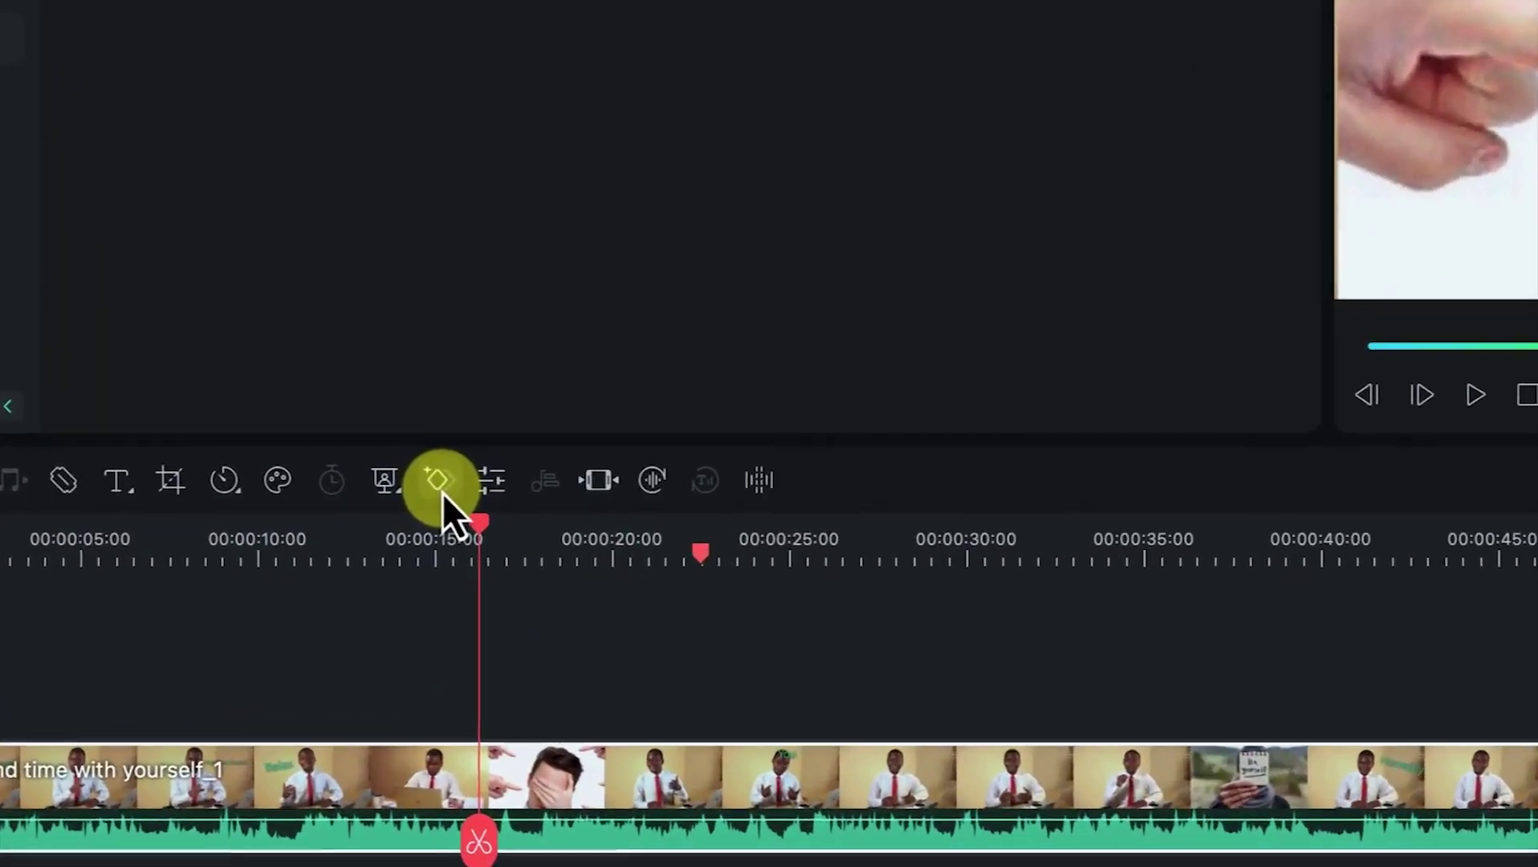
{"action": "left_click", "coordinate": [388, 482]}
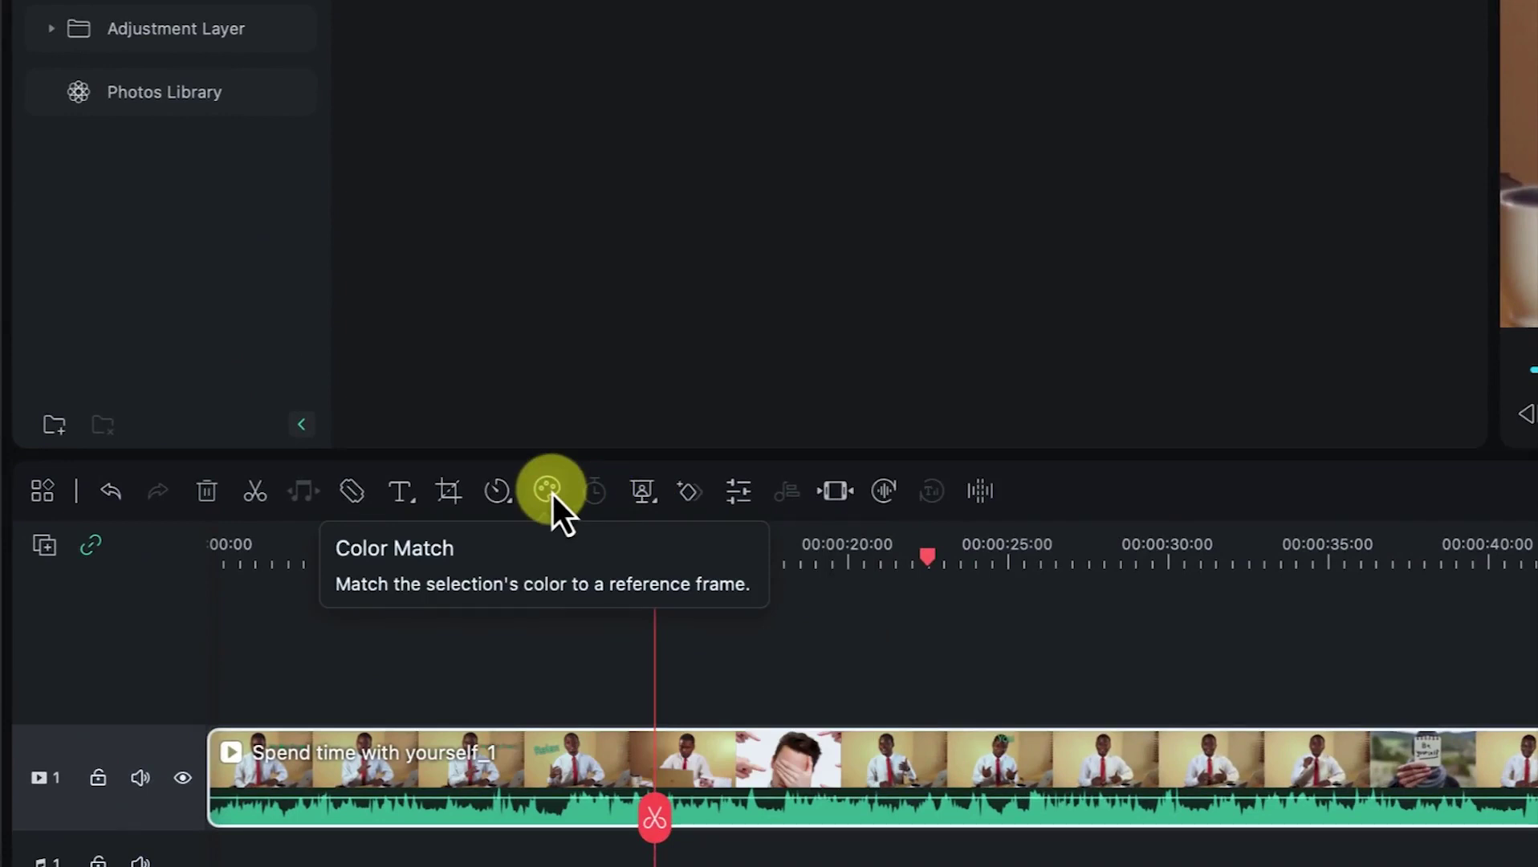
{"action": "left_click", "coordinate": [494, 502]}
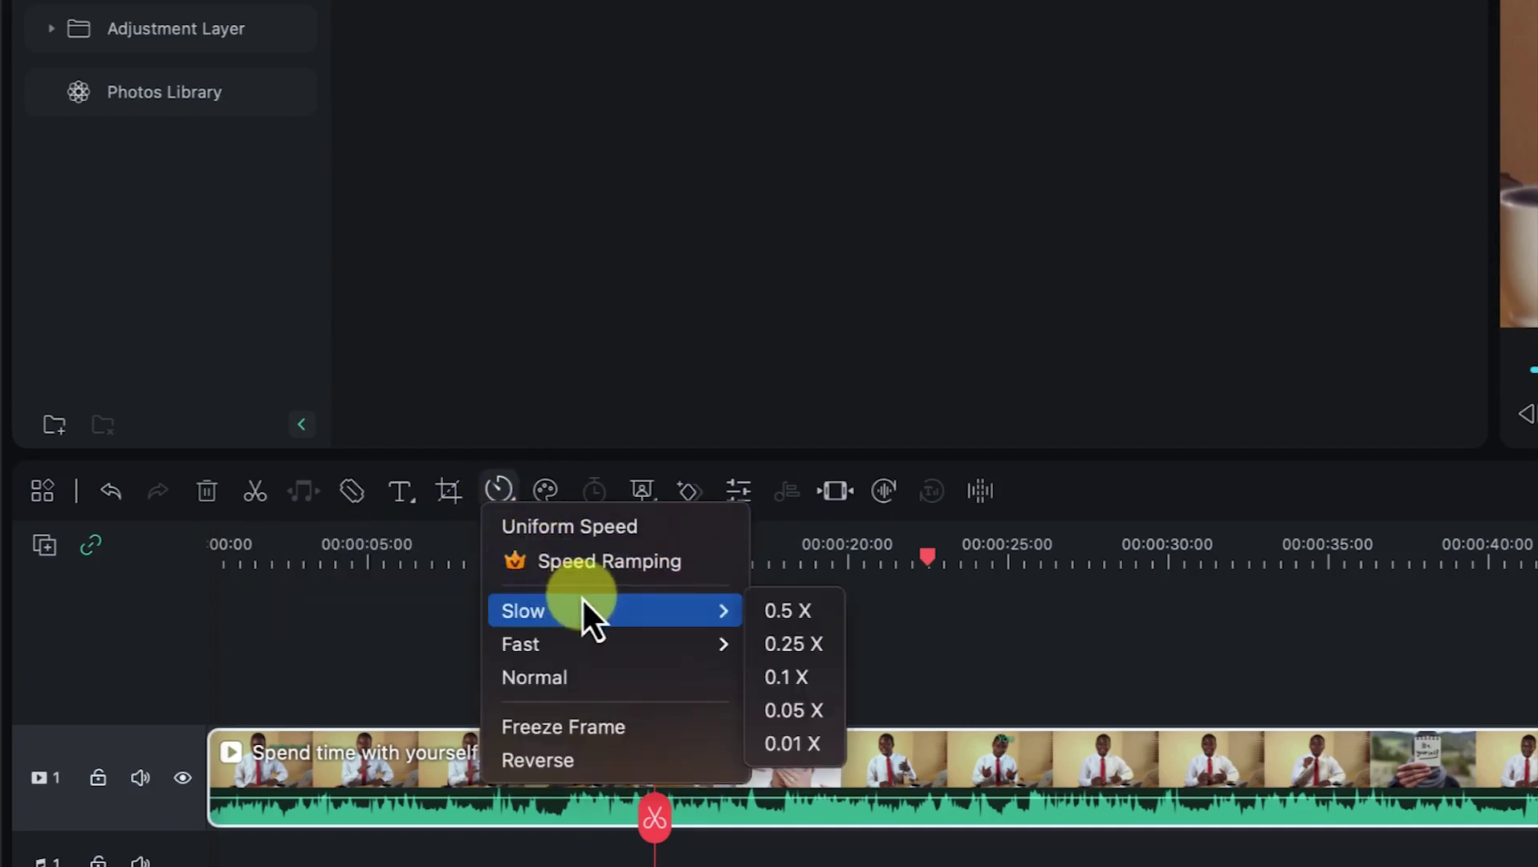
{"action": "mouse_move", "coordinate": [590, 646]}
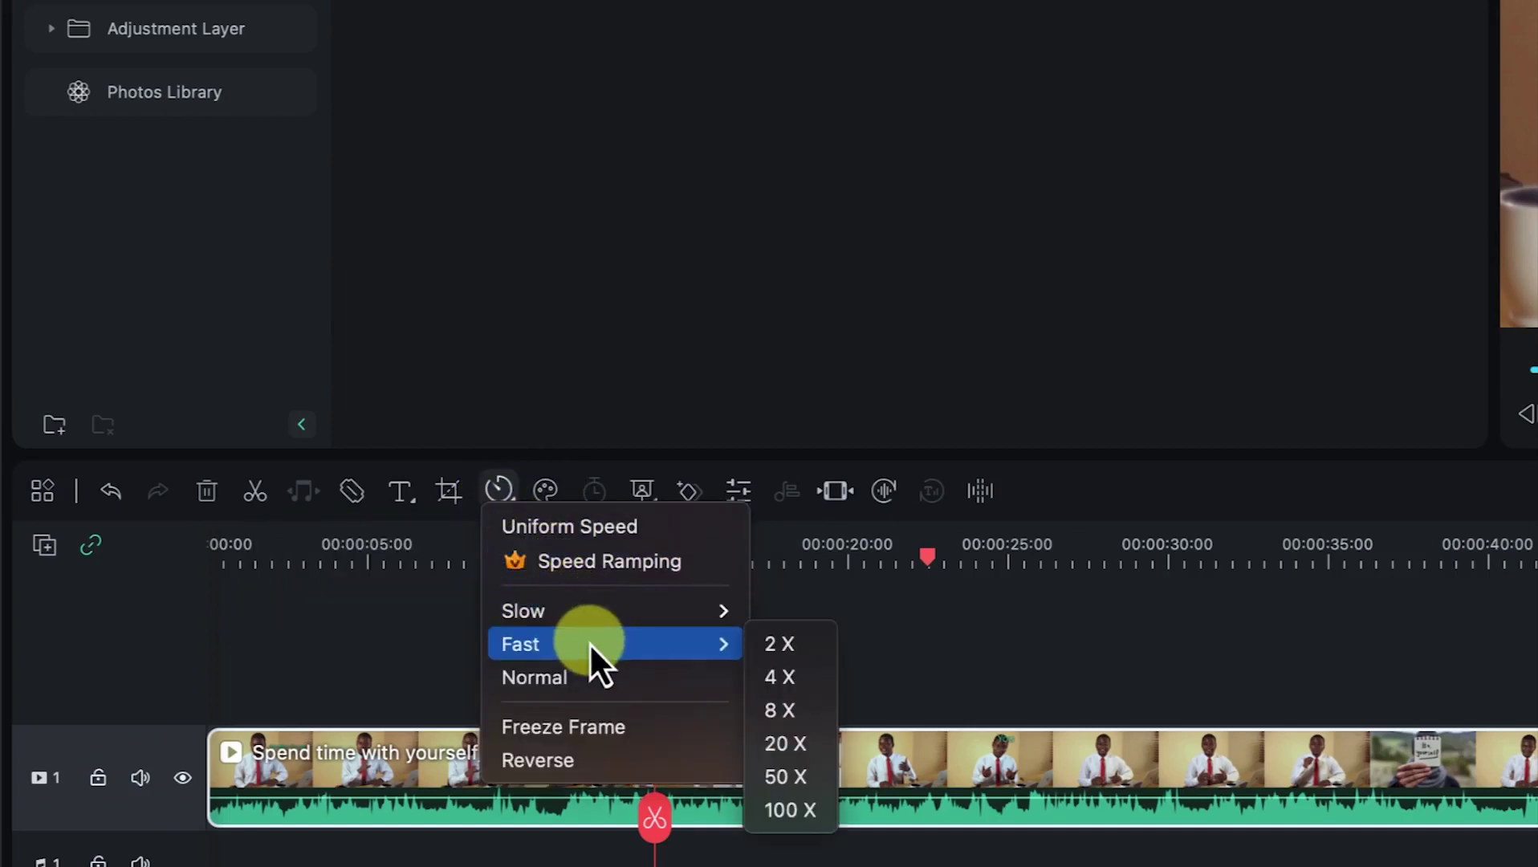
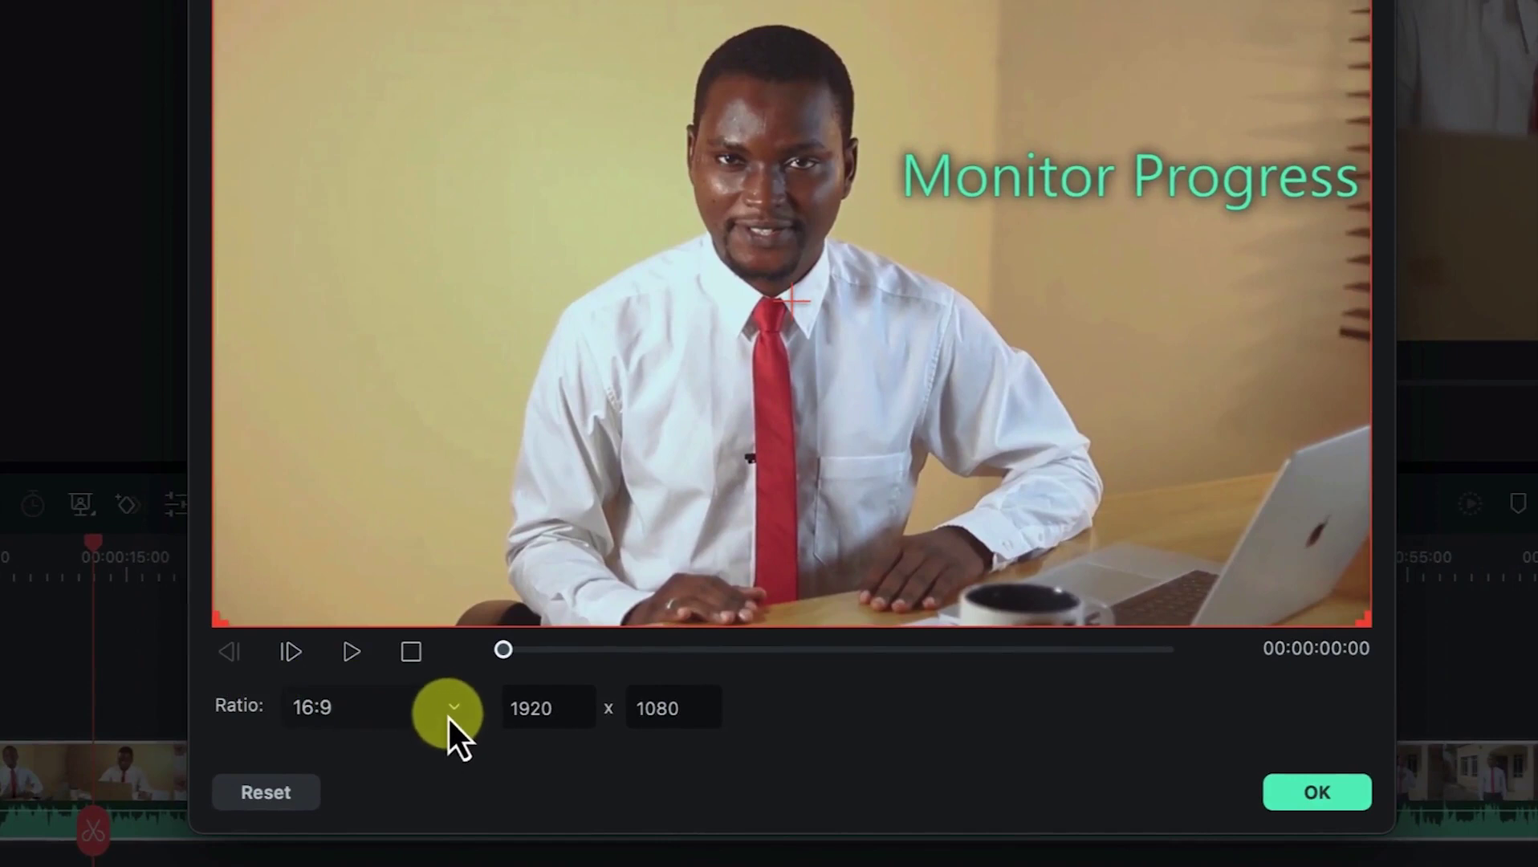
Review the crop ratio choices and try a 16:9 crop of about 1227 x 690 over the frame's lower-right area
{"action": "left_click", "coordinate": [453, 708]}
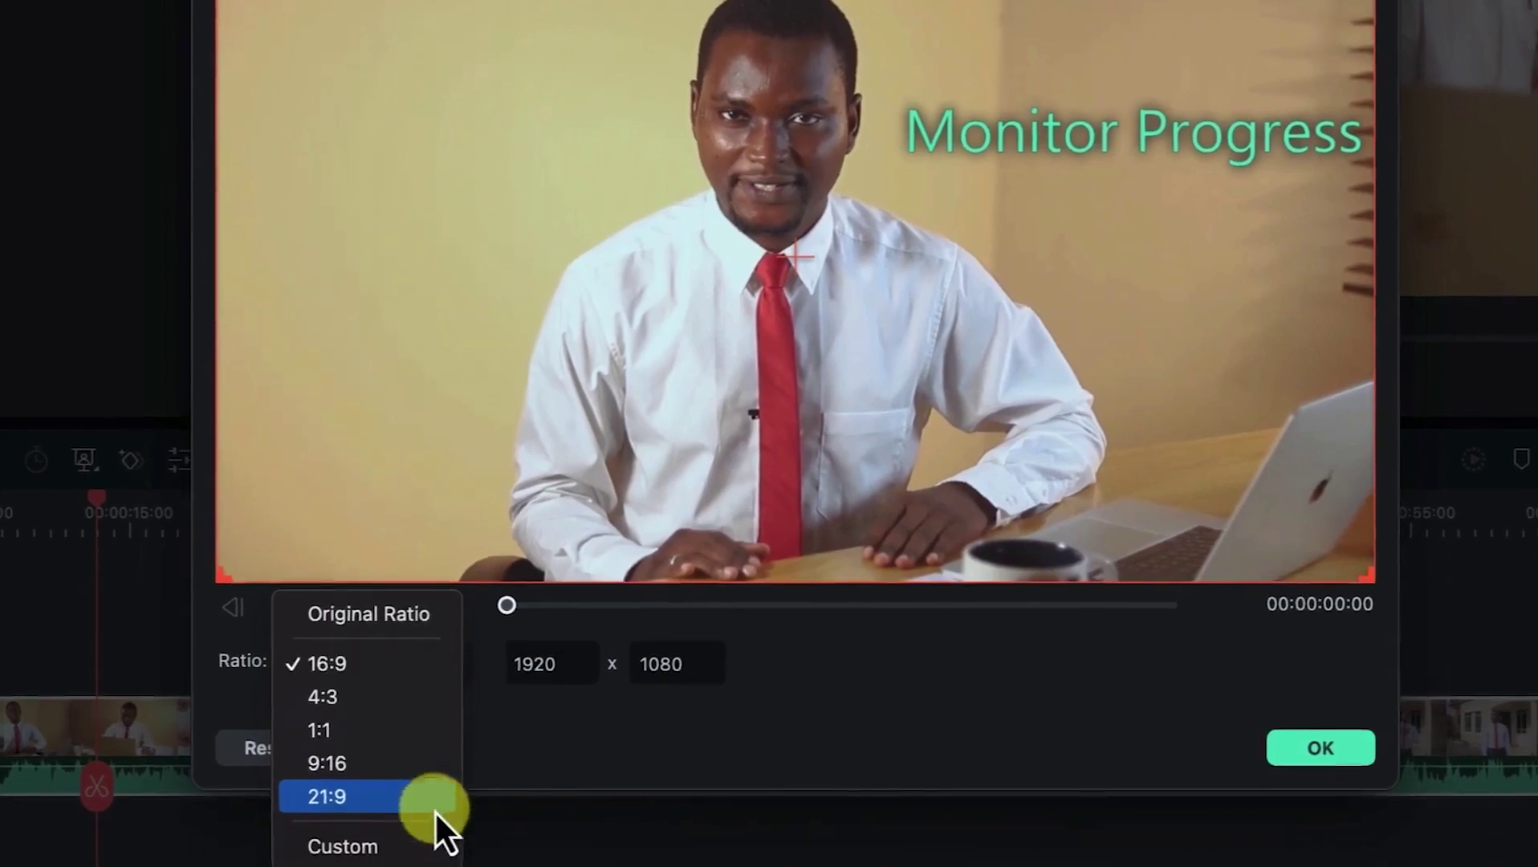
{"action": "left_click", "coordinate": [670, 721]}
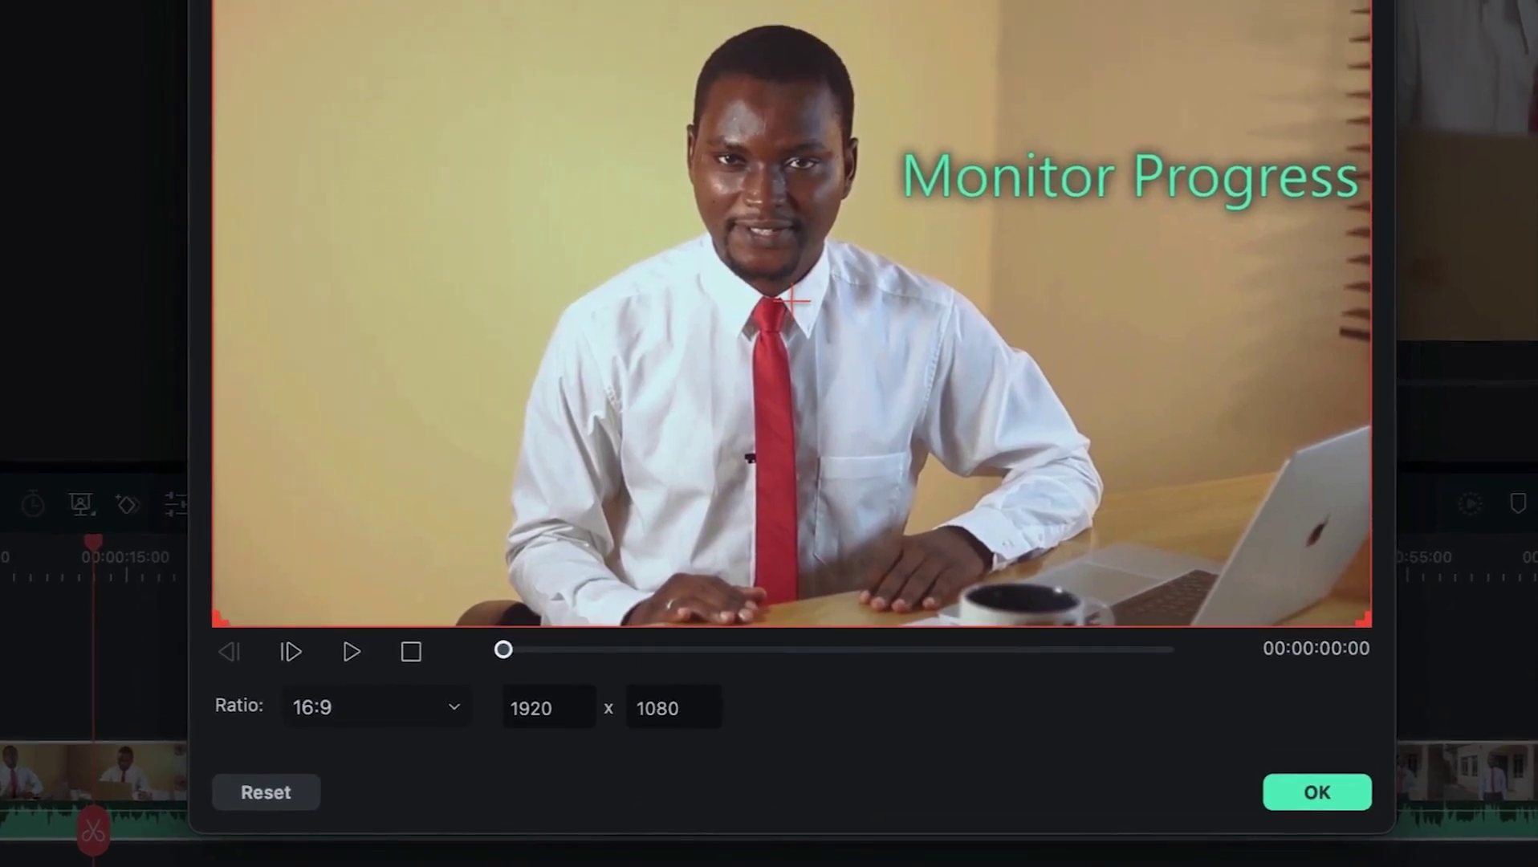
{"action": "left_click", "coordinate": [240, 3]}
{"action": "left_click_drag", "start_coordinate": [218, 2], "coordinate": [640, 213]}
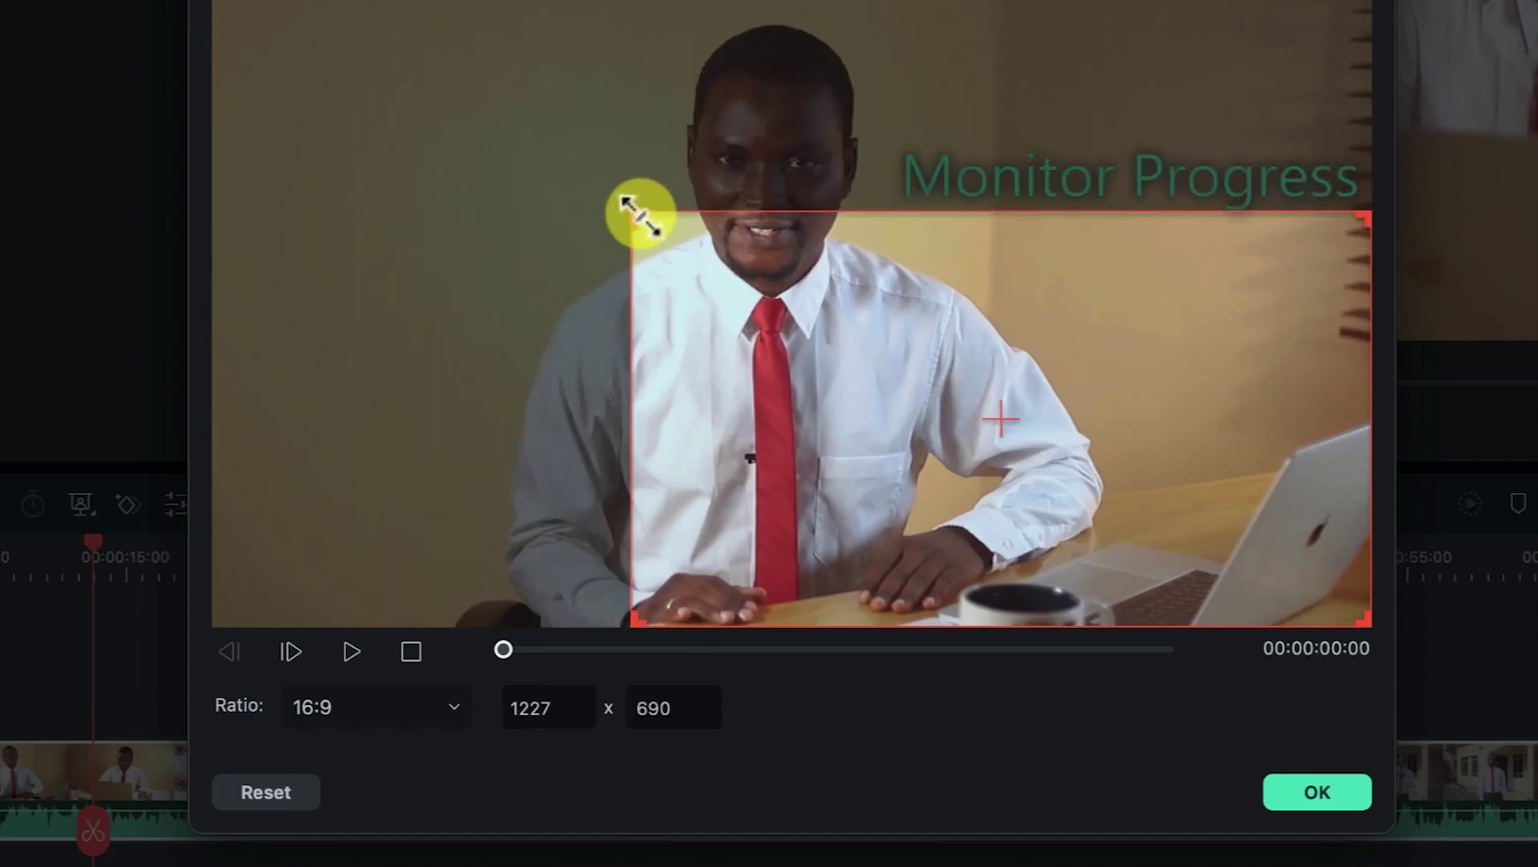
Preview a few seconds of the cropped clip, check its width and height fields, and reset the crop
{"action": "left_click", "coordinate": [354, 654]}
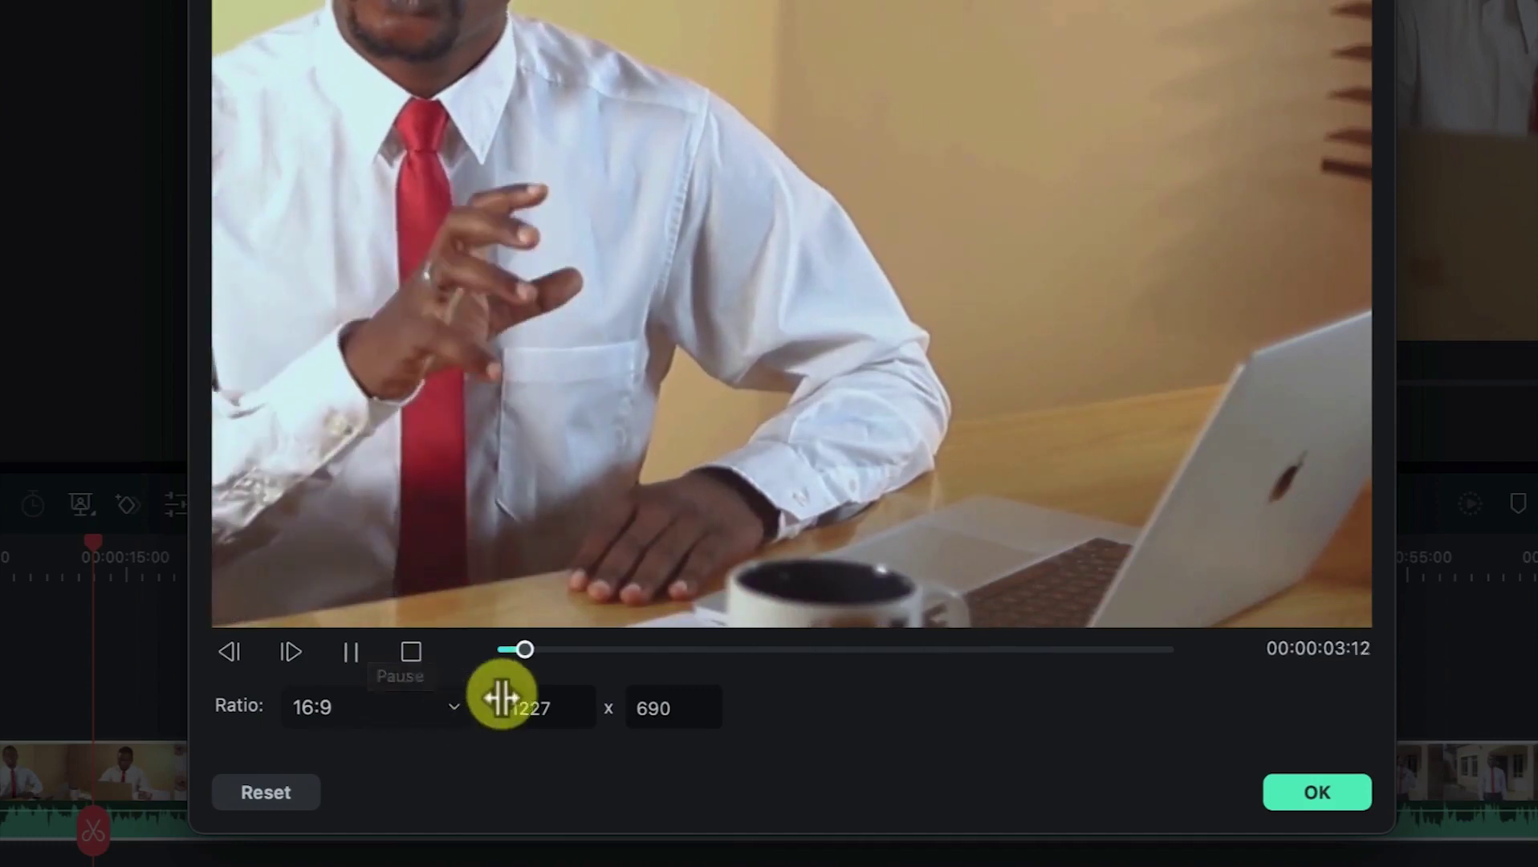
{"action": "left_click", "coordinate": [359, 655]}
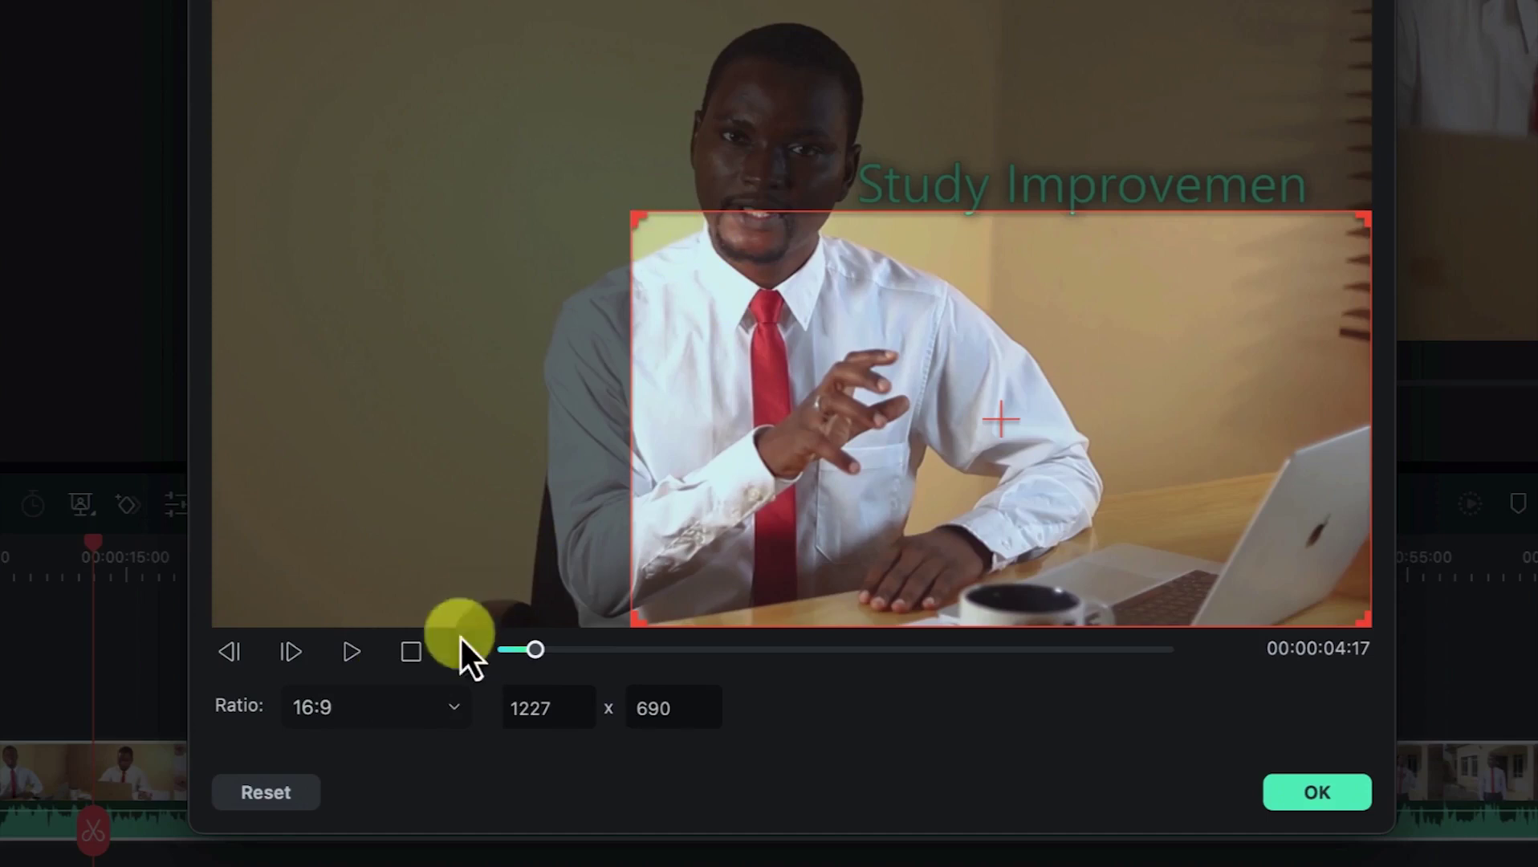
{"action": "left_click", "coordinate": [540, 708]}
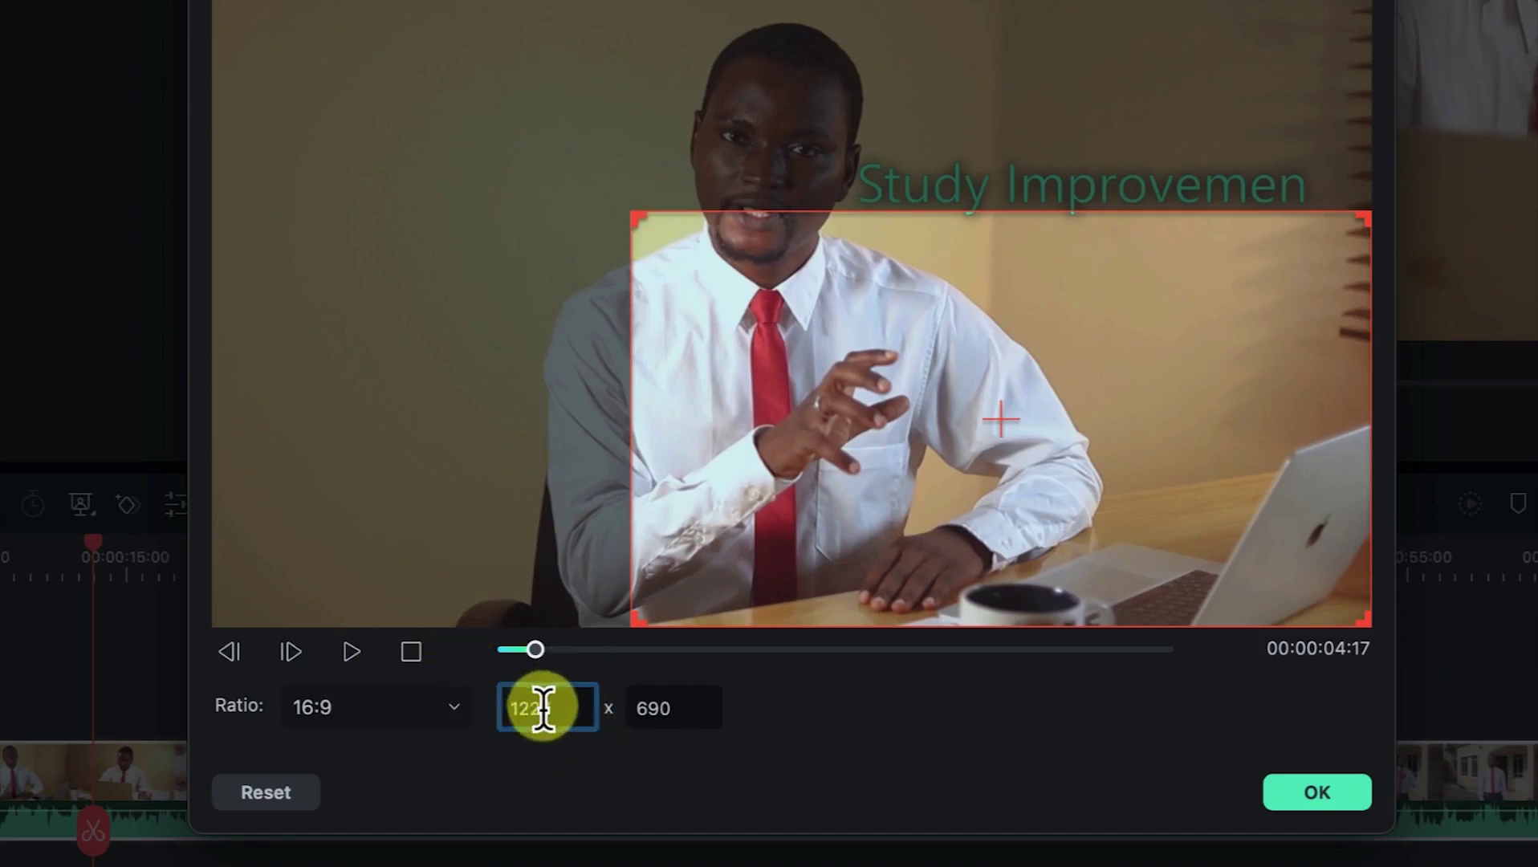
{"action": "left_click", "coordinate": [679, 717]}
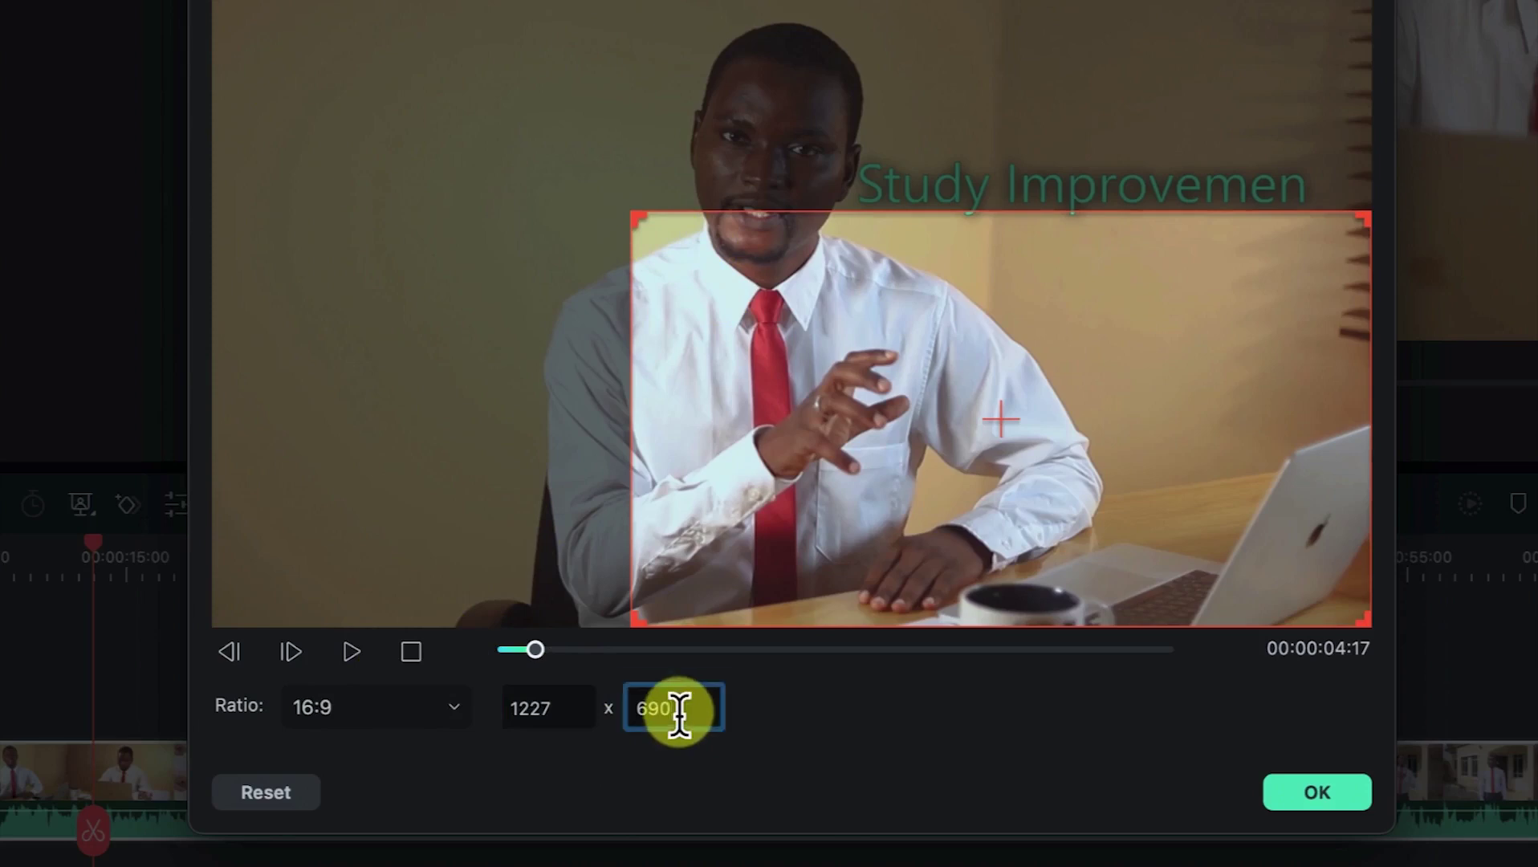
{"action": "left_click", "coordinate": [244, 795]}
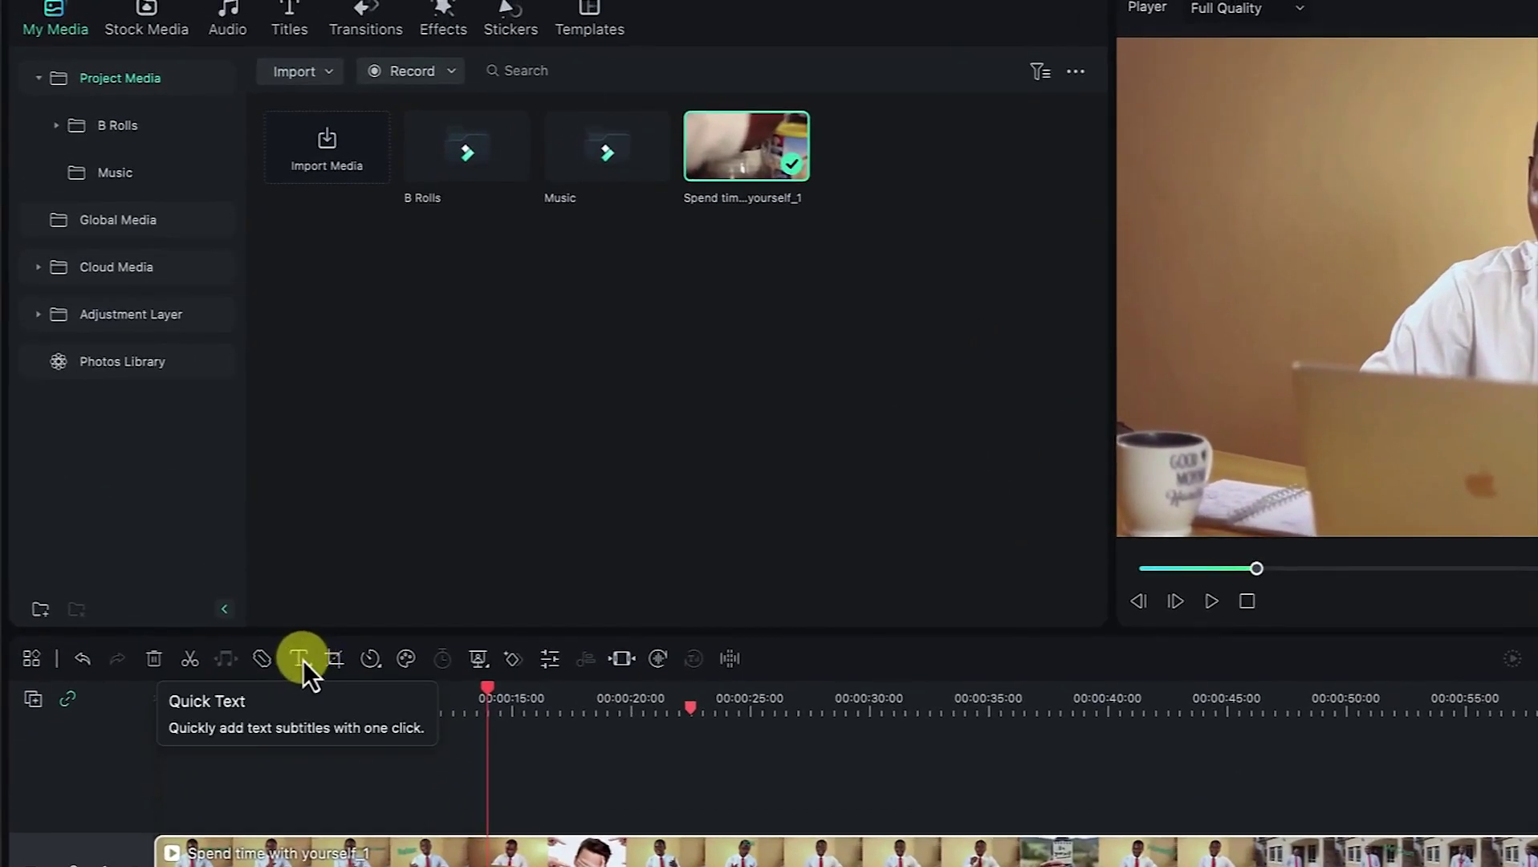
View the Quick Text options for adding subtitles or Quick 3D Text
{"action": "left_click", "coordinate": [307, 663]}
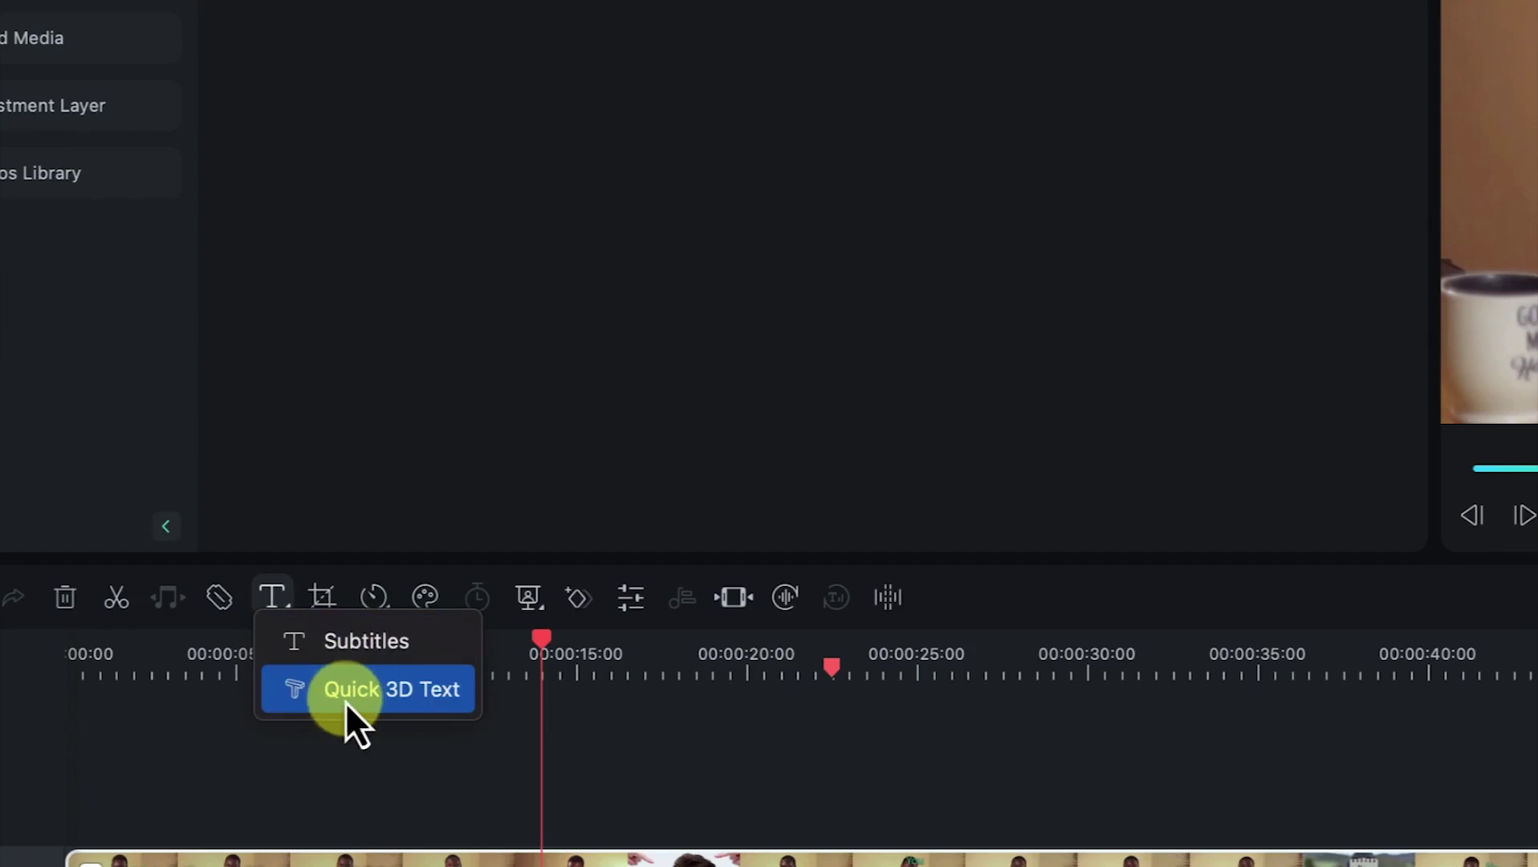
{"action": "left_click", "coordinate": [222, 598]}
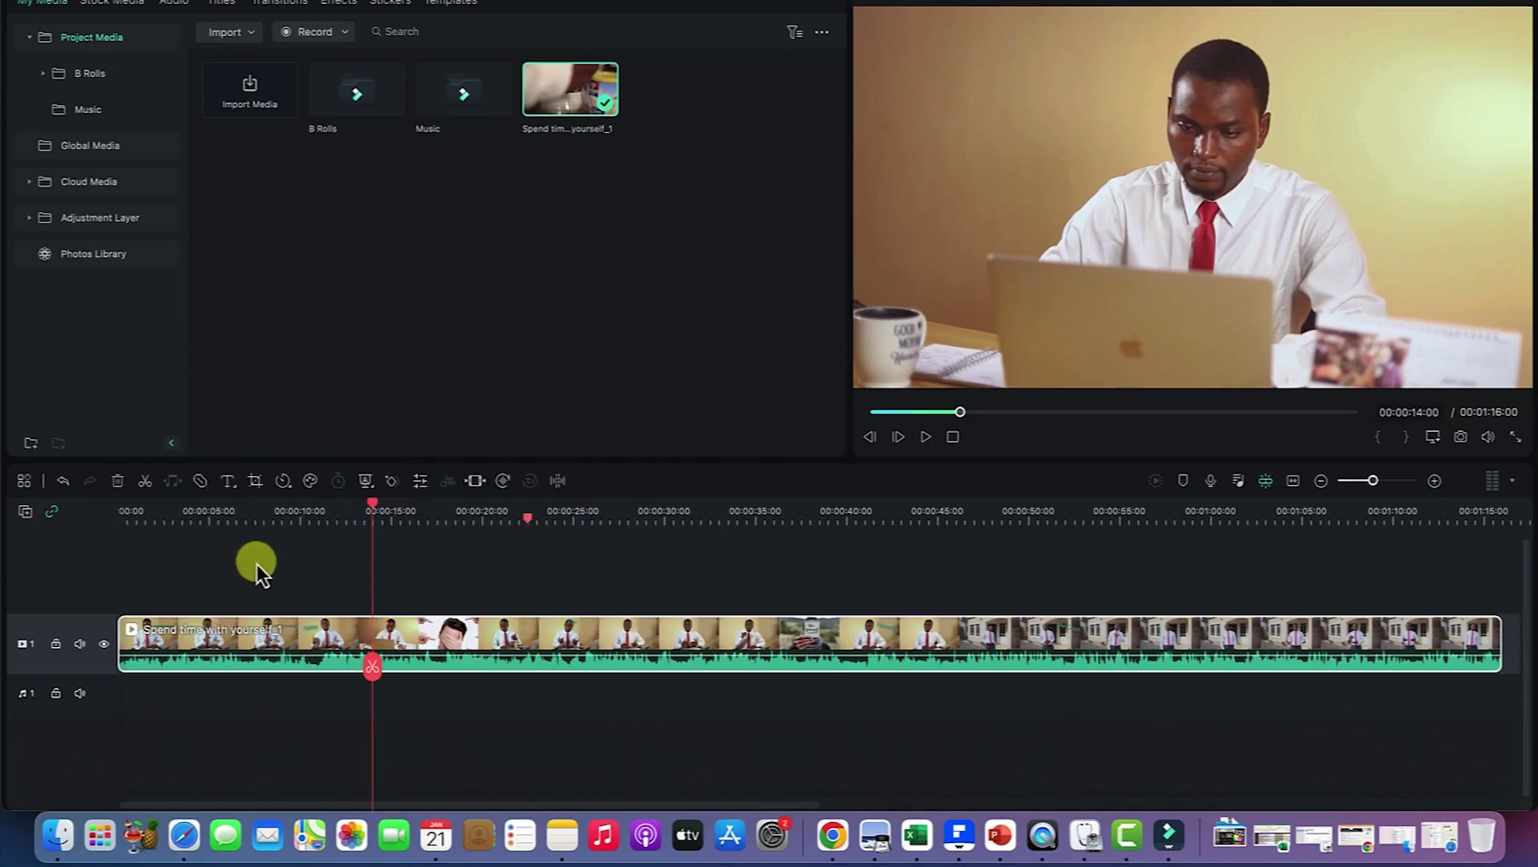
Split the timeline clip into six segments at about 11, 25, 36, 50 and 62 seconds, and return to the Selection tool
{"action": "key", "text": "c"}
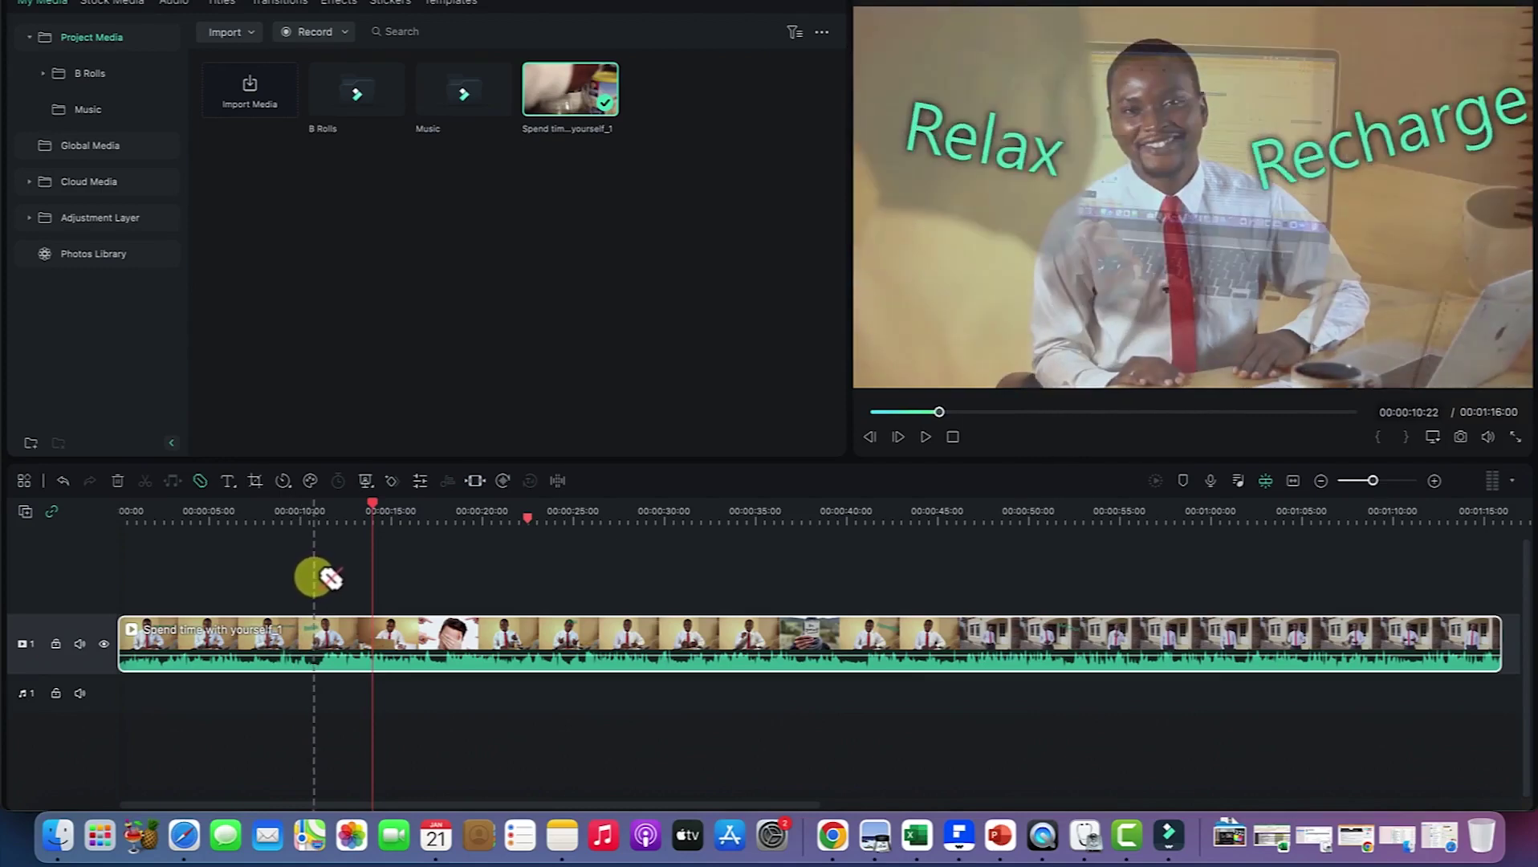
{"action": "left_click", "coordinate": [313, 654]}
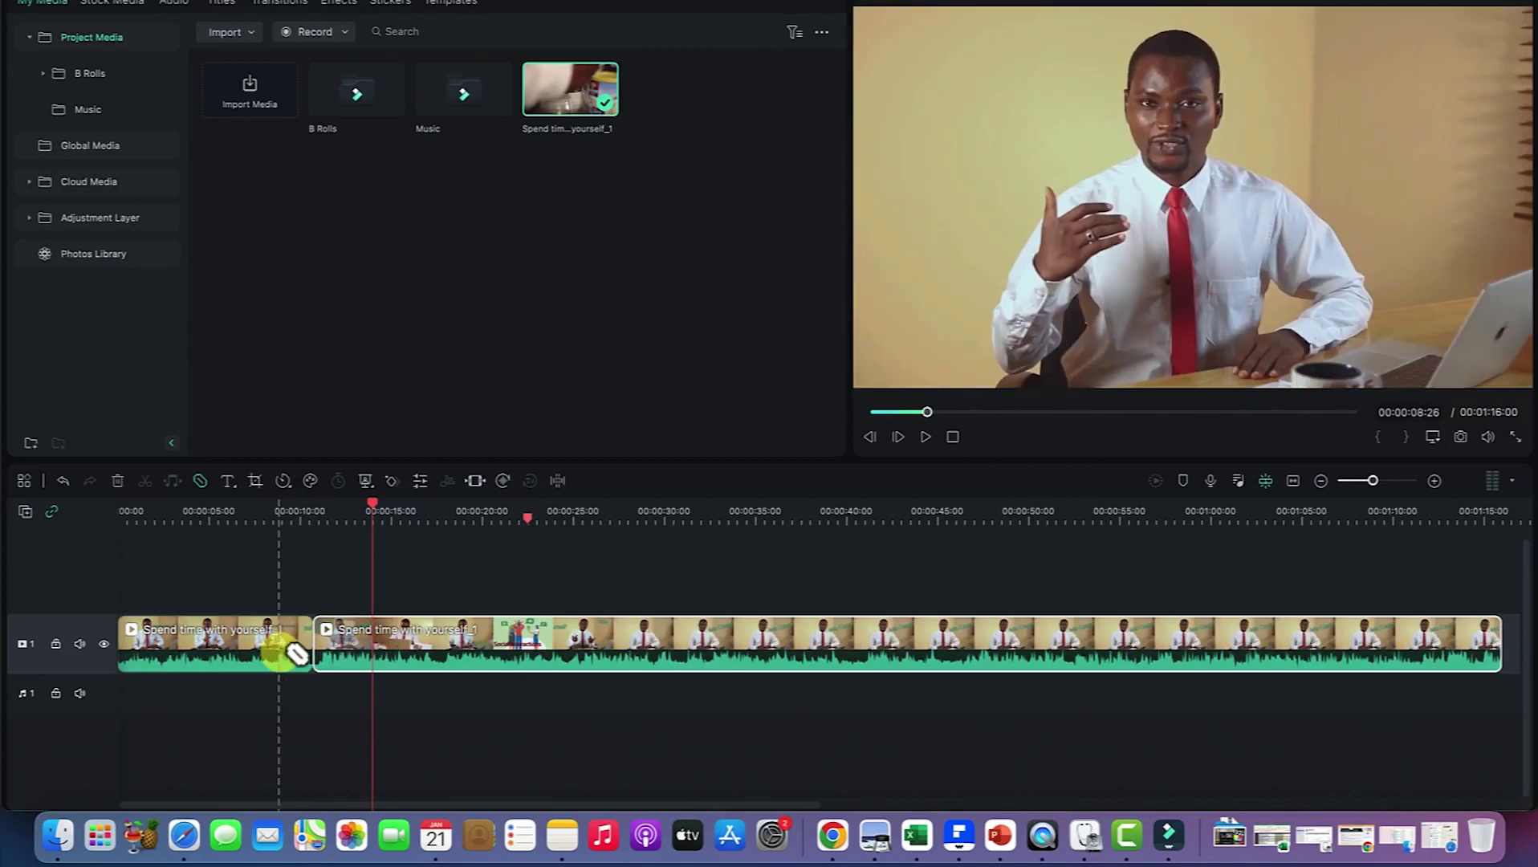
{"action": "left_click", "coordinate": [586, 647]}
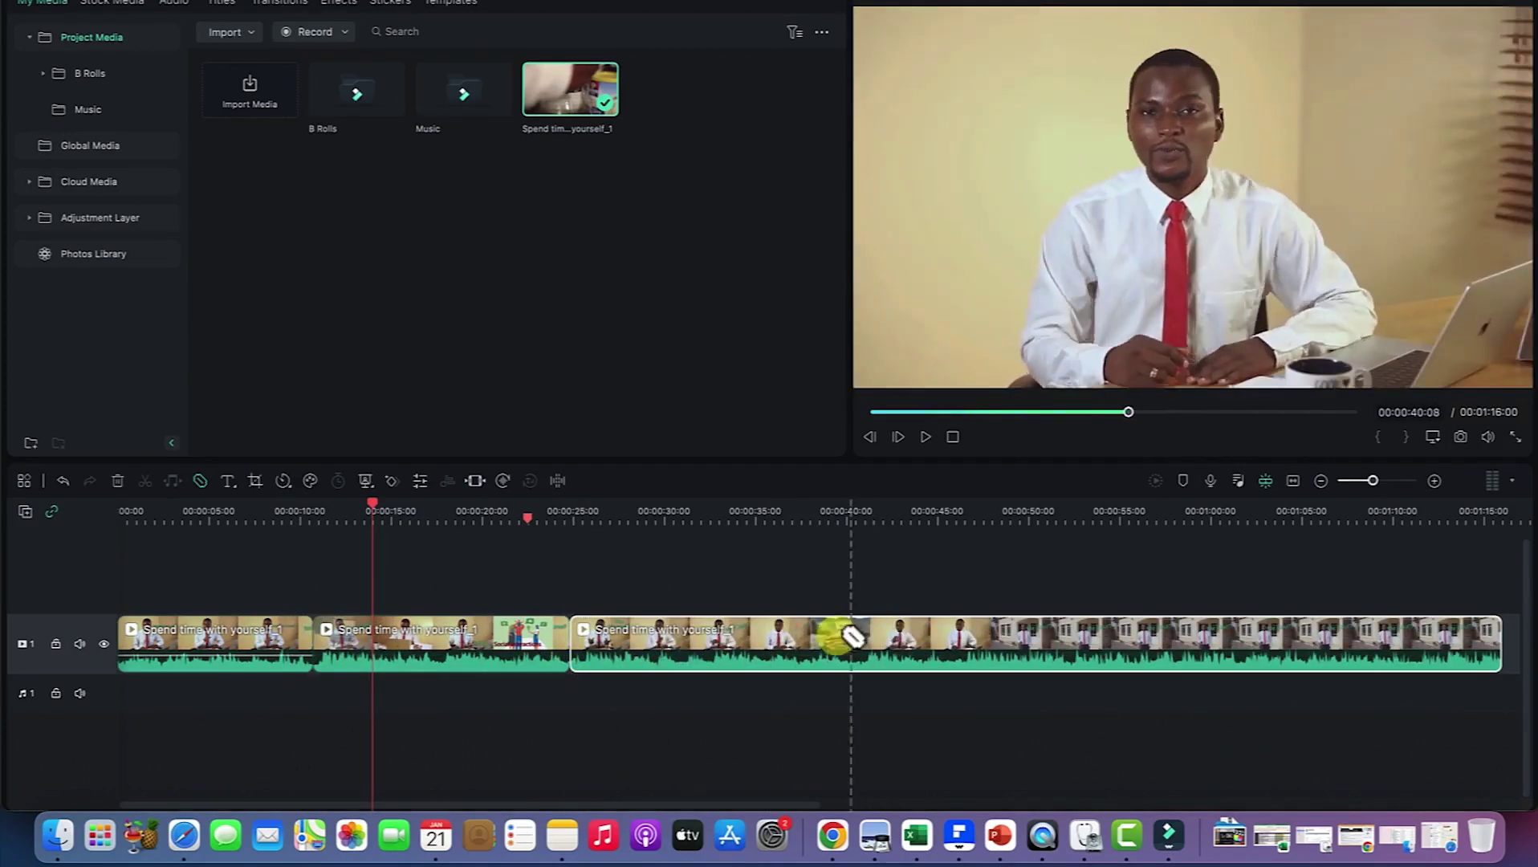
{"action": "left_click", "coordinate": [781, 636]}
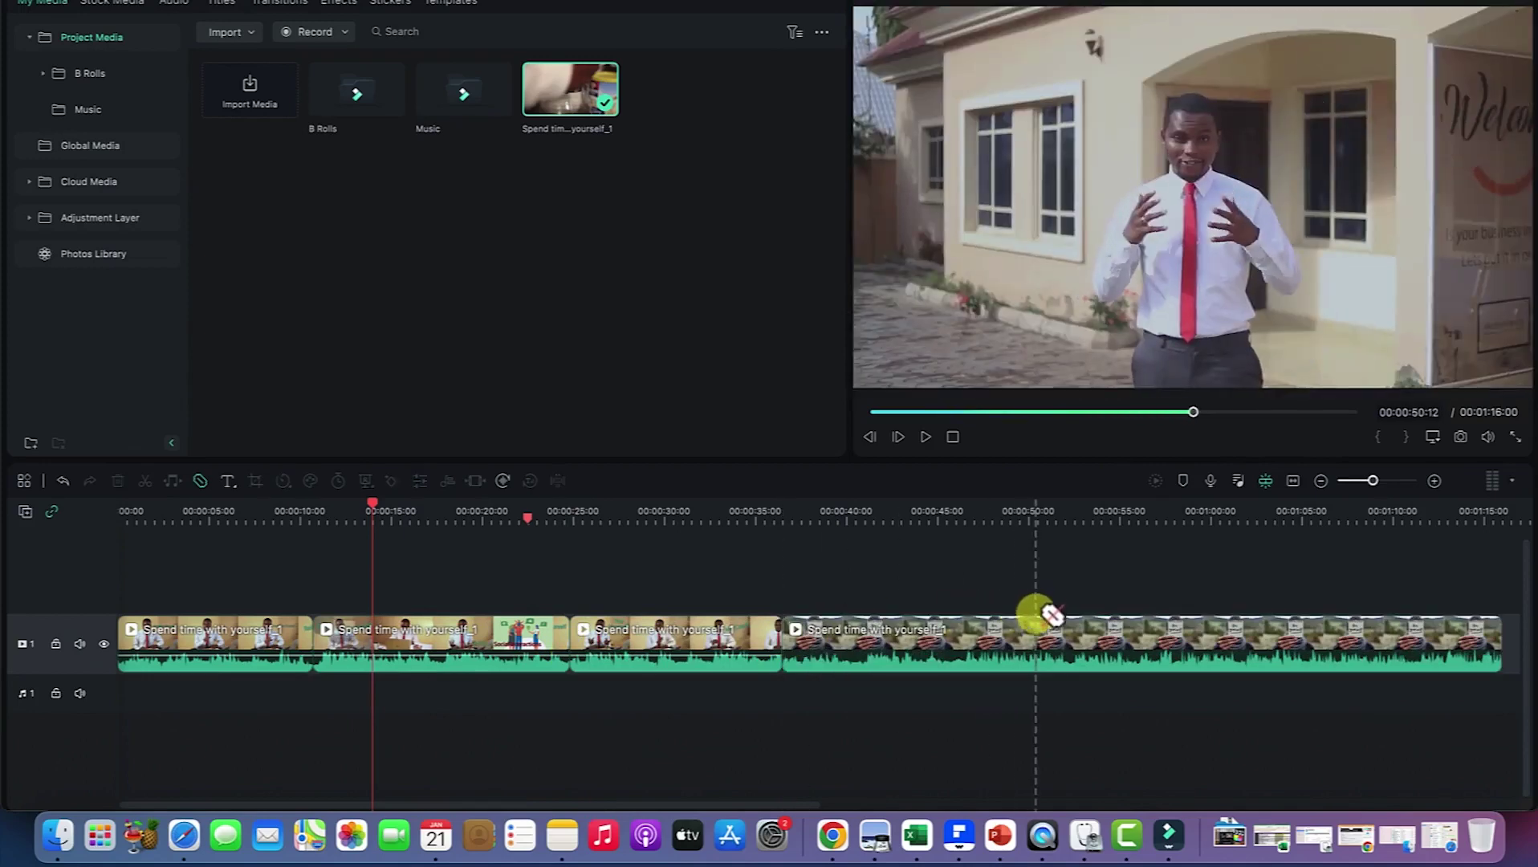
{"action": "left_click", "coordinate": [1034, 626]}
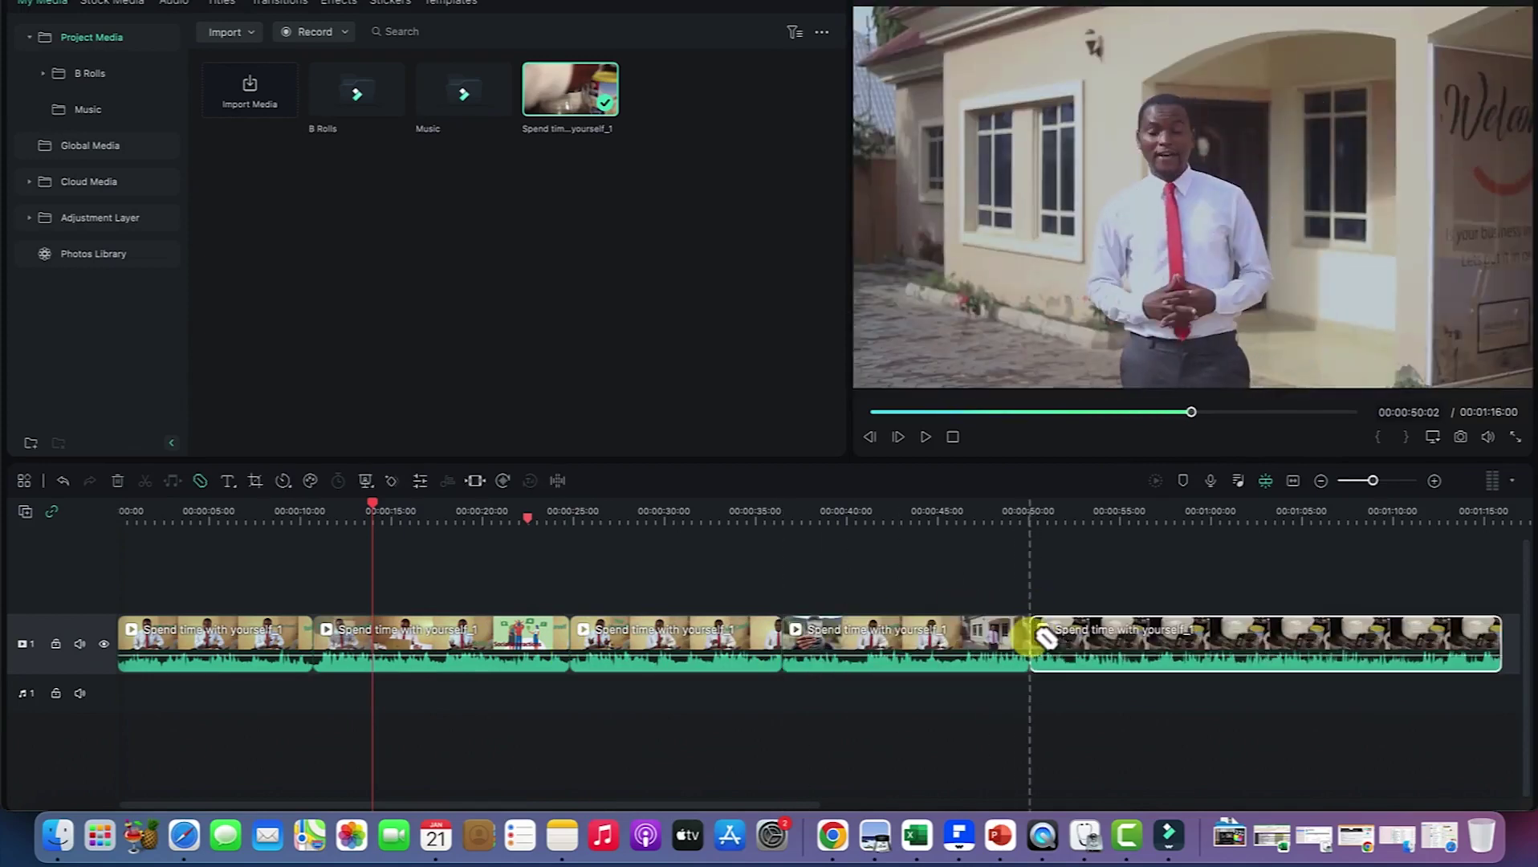
{"action": "left_click", "coordinate": [1241, 638]}
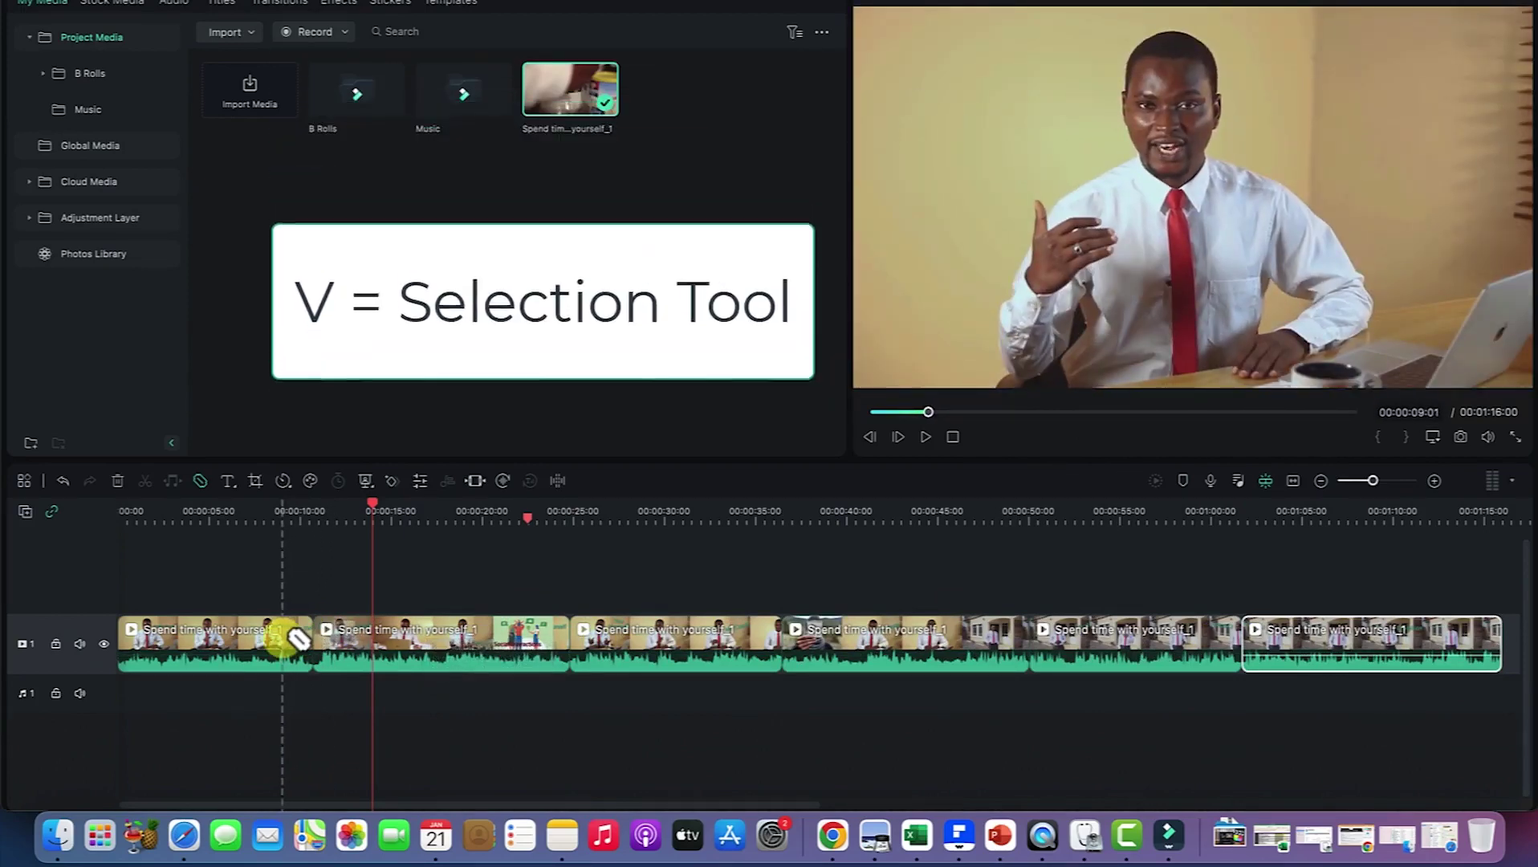
{"action": "key", "text": "v"}
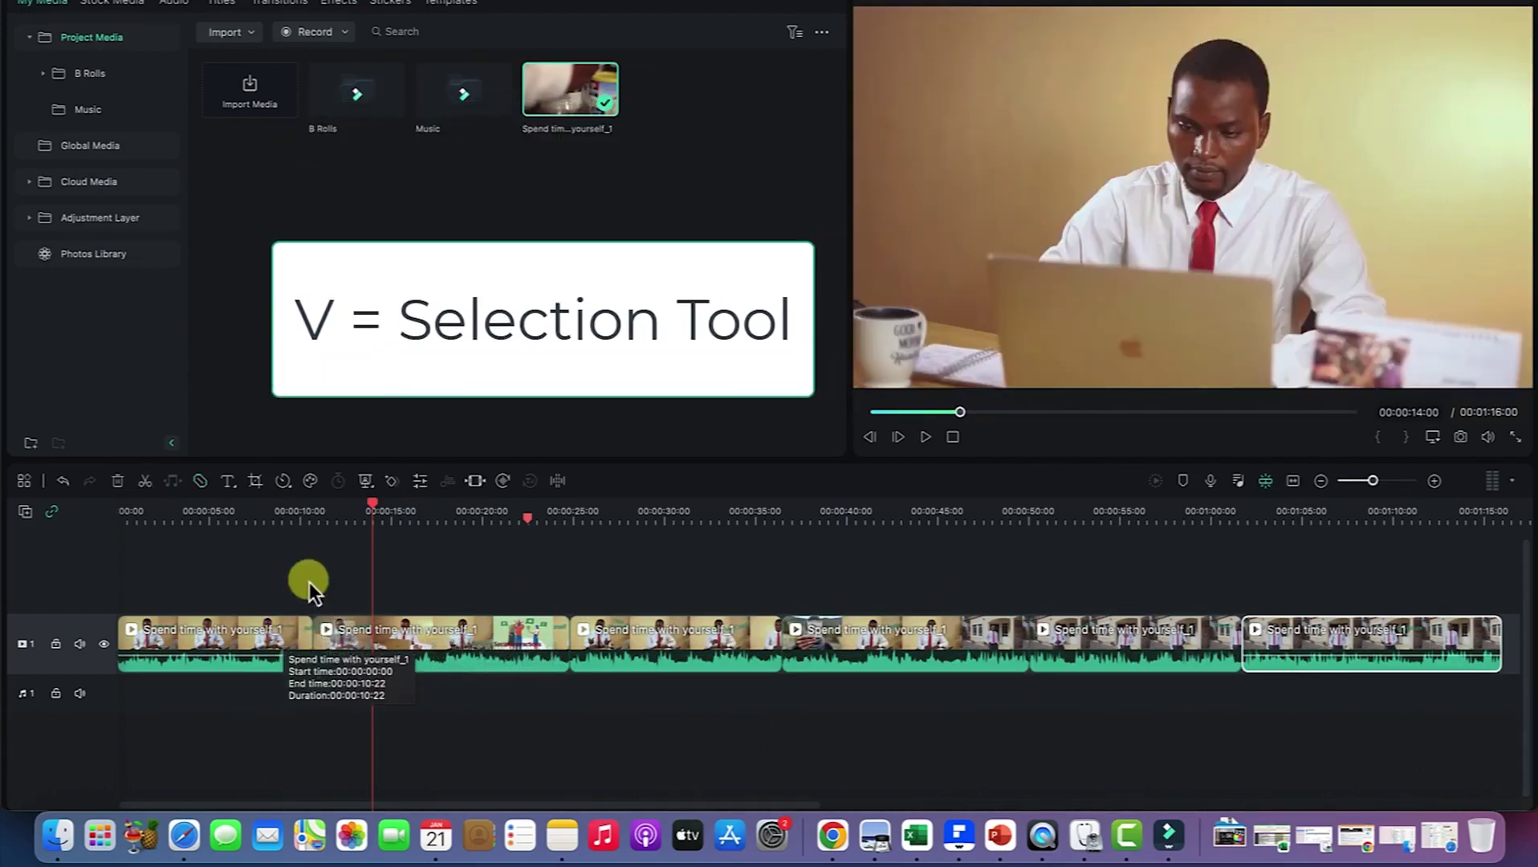
Split the second timeline segment at 00:00:17:10 and select the part after the cut
{"action": "left_click", "coordinate": [229, 665]}
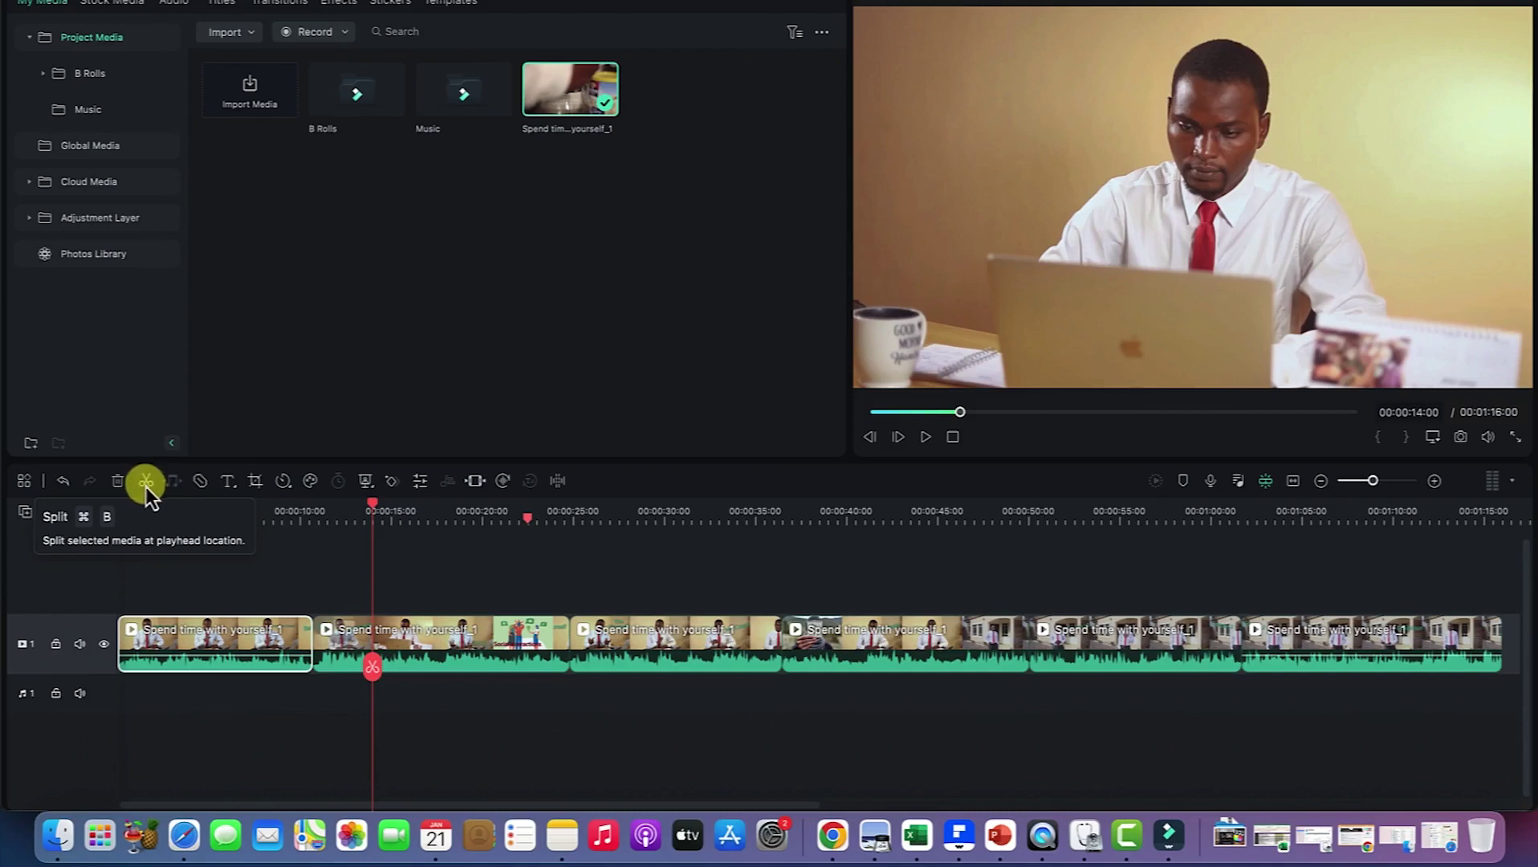
{"action": "left_click", "coordinate": [423, 622]}
{"action": "left_click_drag", "start_coordinate": [363, 514], "coordinate": [433, 515]}
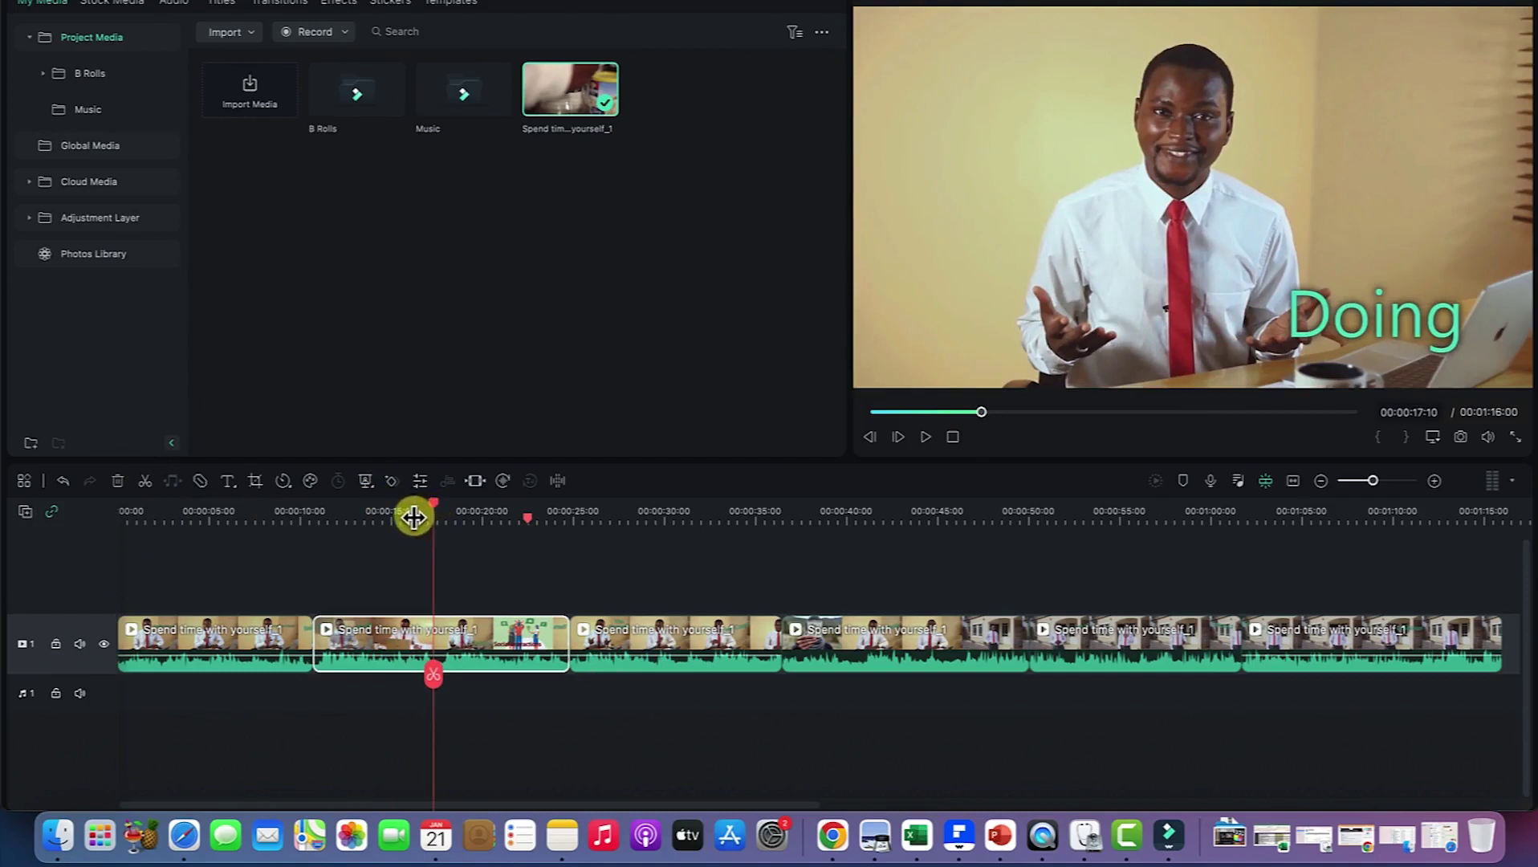
{"action": "key", "text": "super+b"}
{"action": "left_click", "coordinate": [488, 633]}
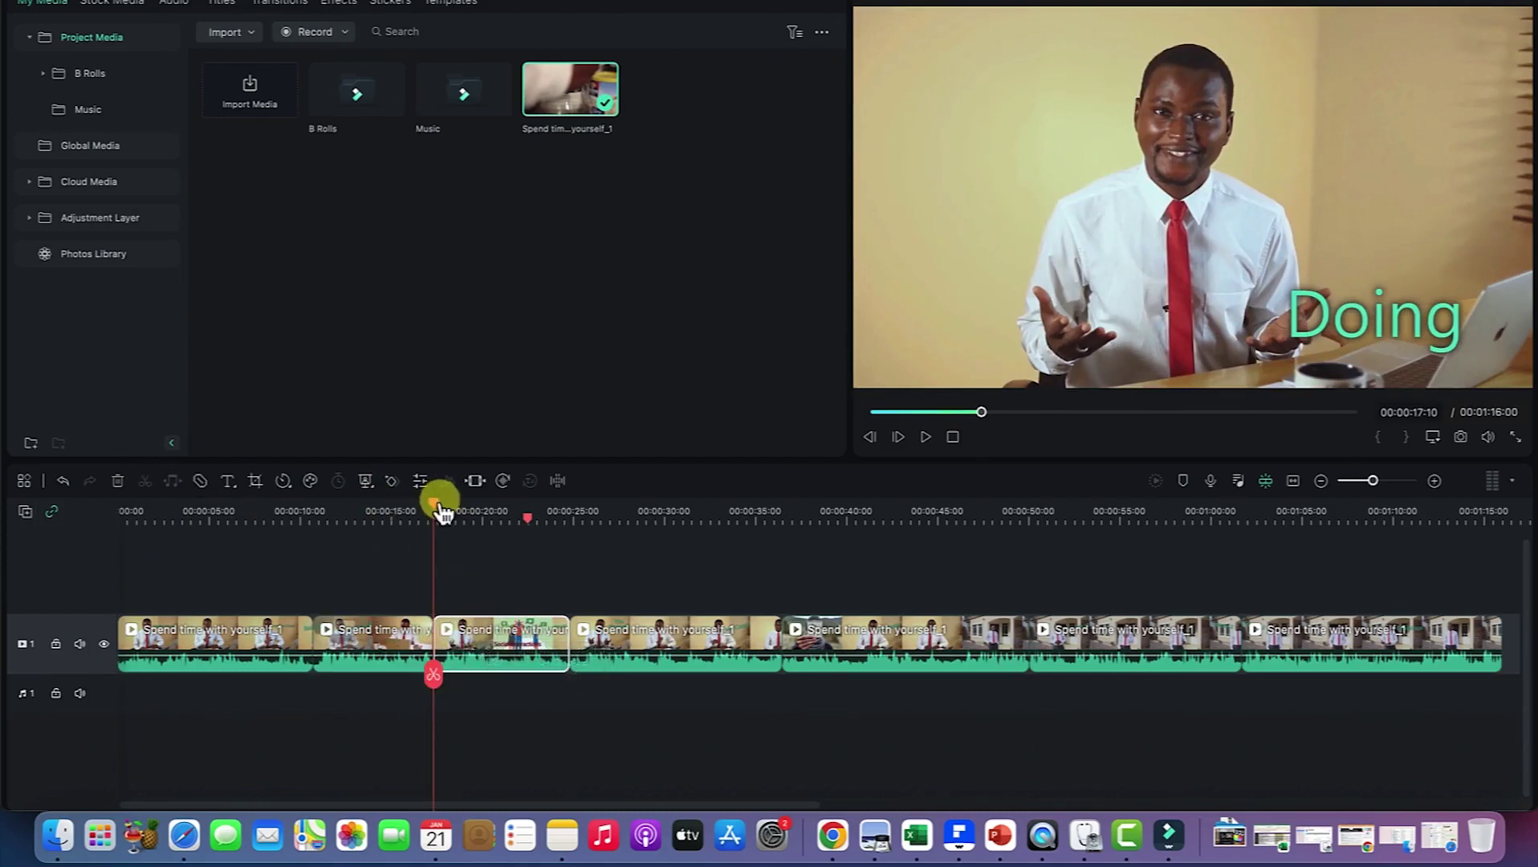
Undo the last split, split the same segment again at the playhead, and select the part before the cut
{"action": "key", "text": "super+z"}
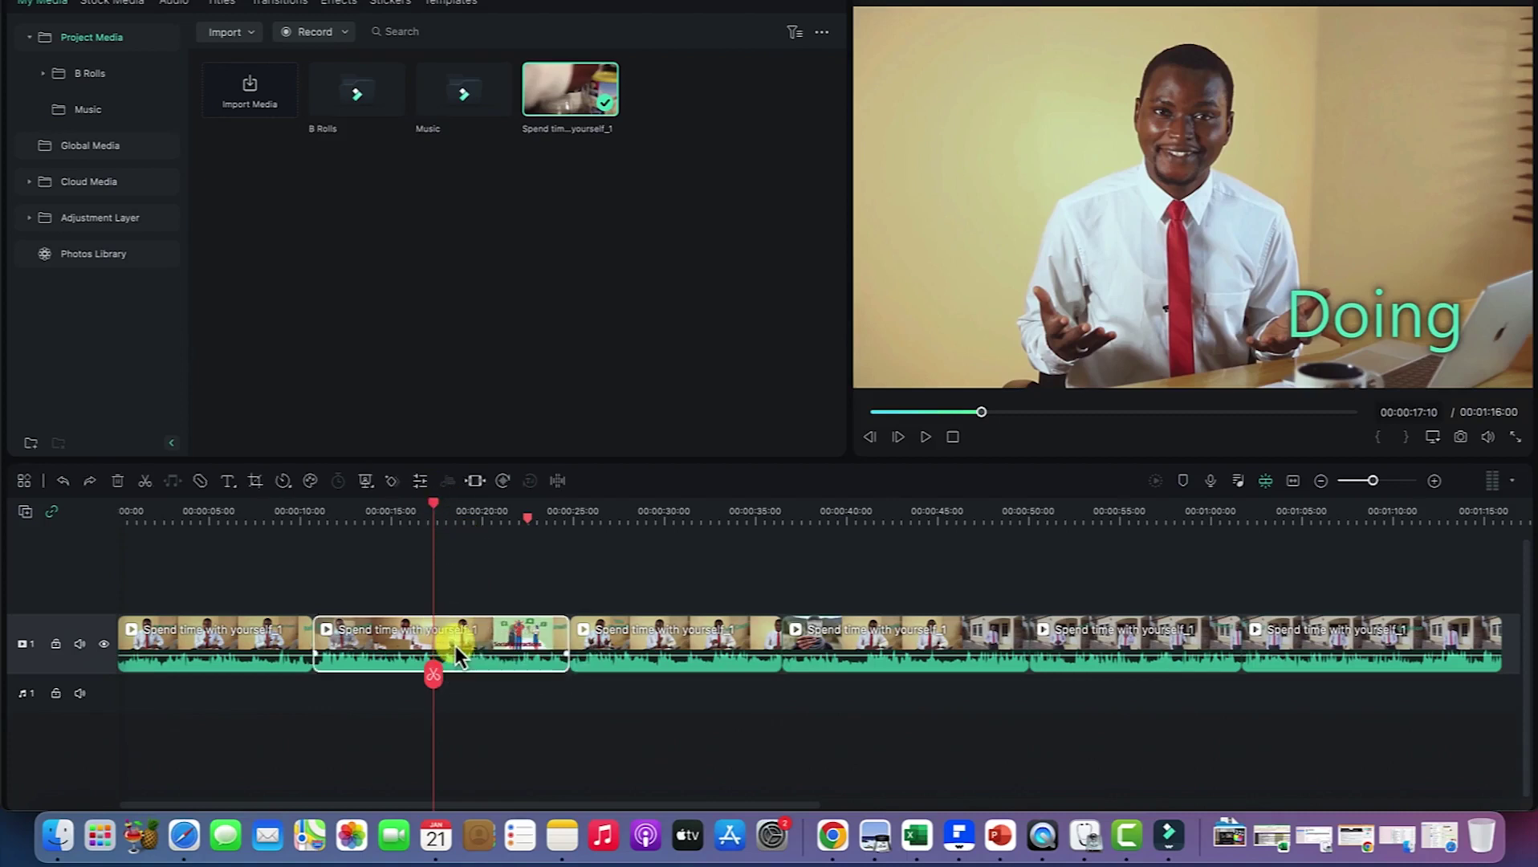
{"action": "left_click", "coordinate": [147, 482]}
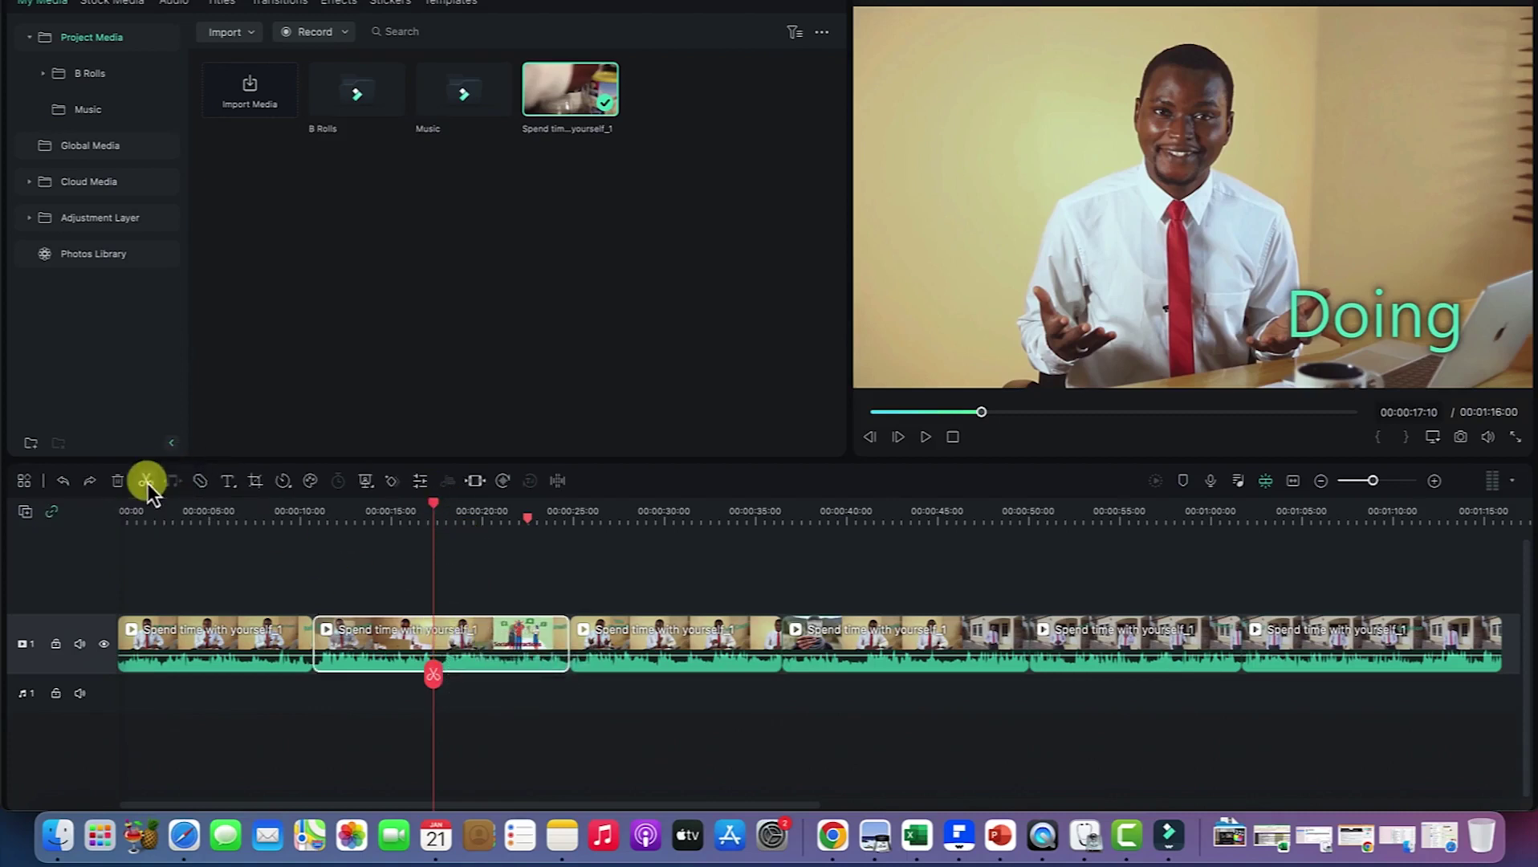
{"action": "left_click", "coordinate": [376, 631]}
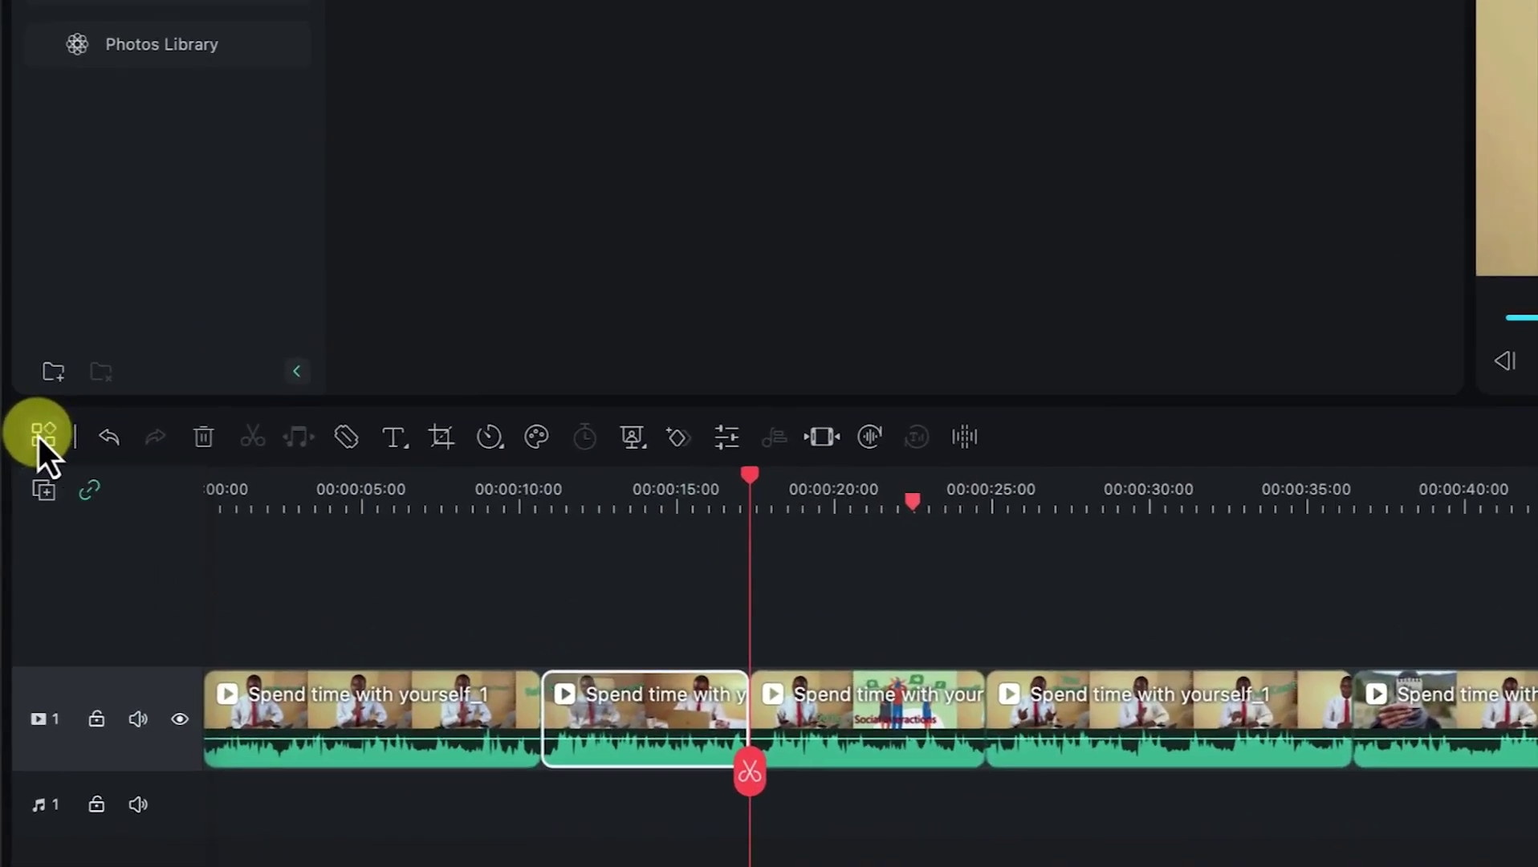
Review the tools available for customizing the timeline toolbar and close the list without saving
{"action": "left_click", "coordinate": [40, 438]}
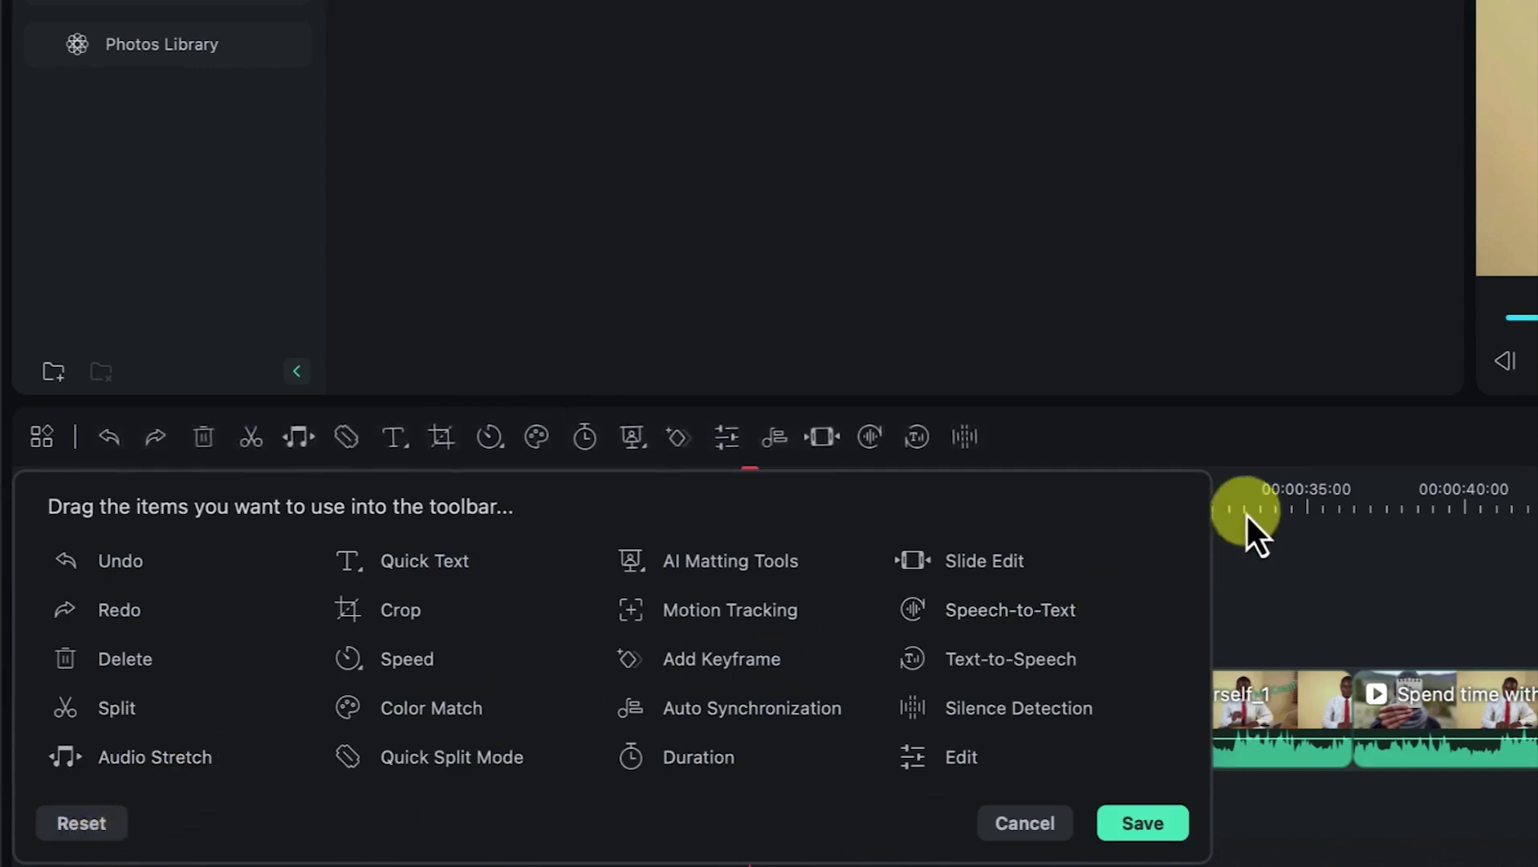
{"action": "left_click", "coordinate": [1058, 826]}
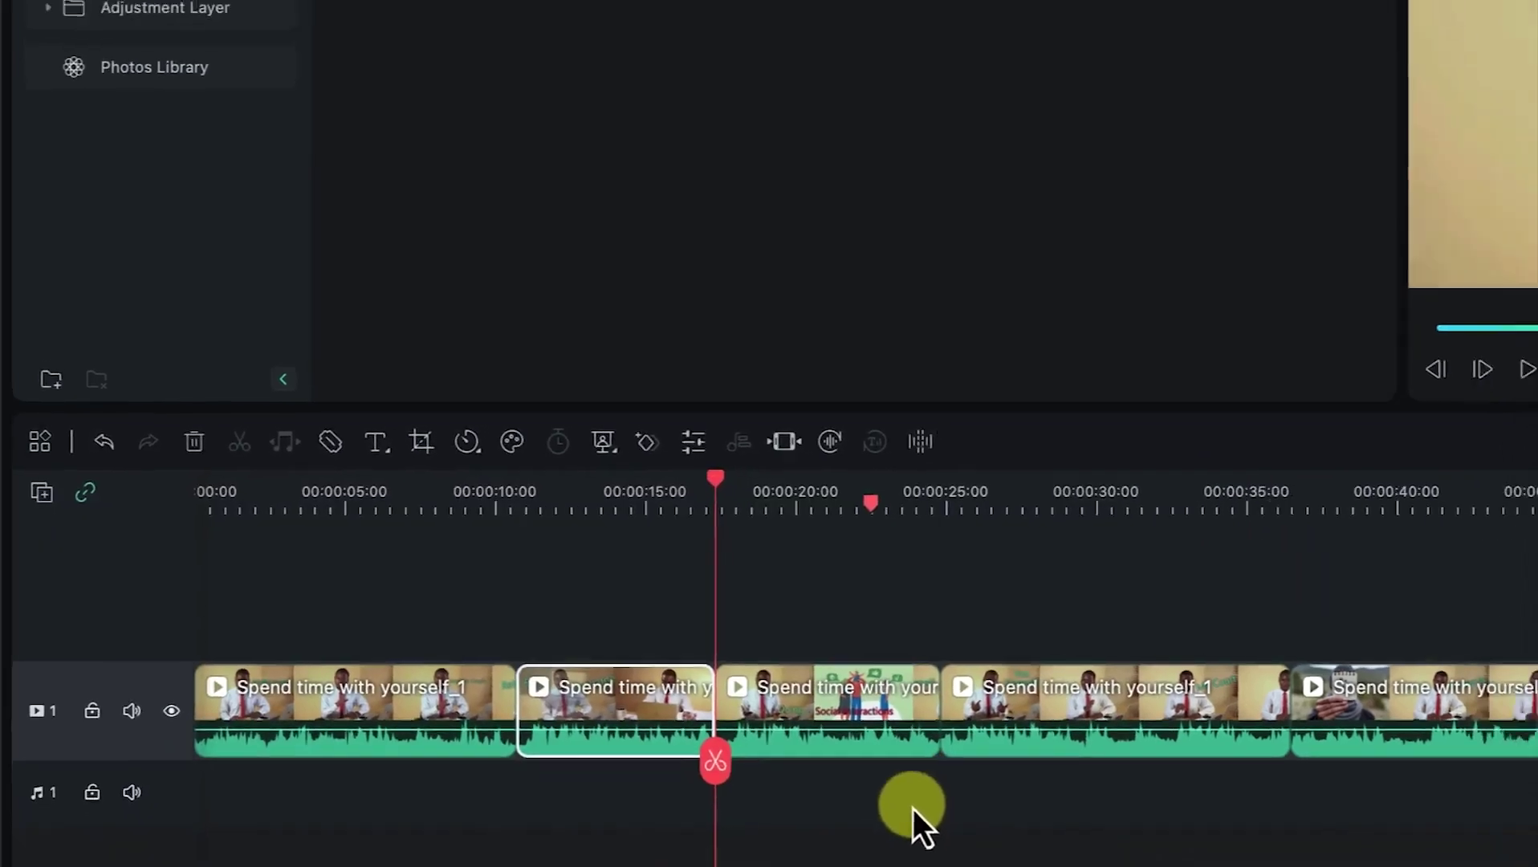